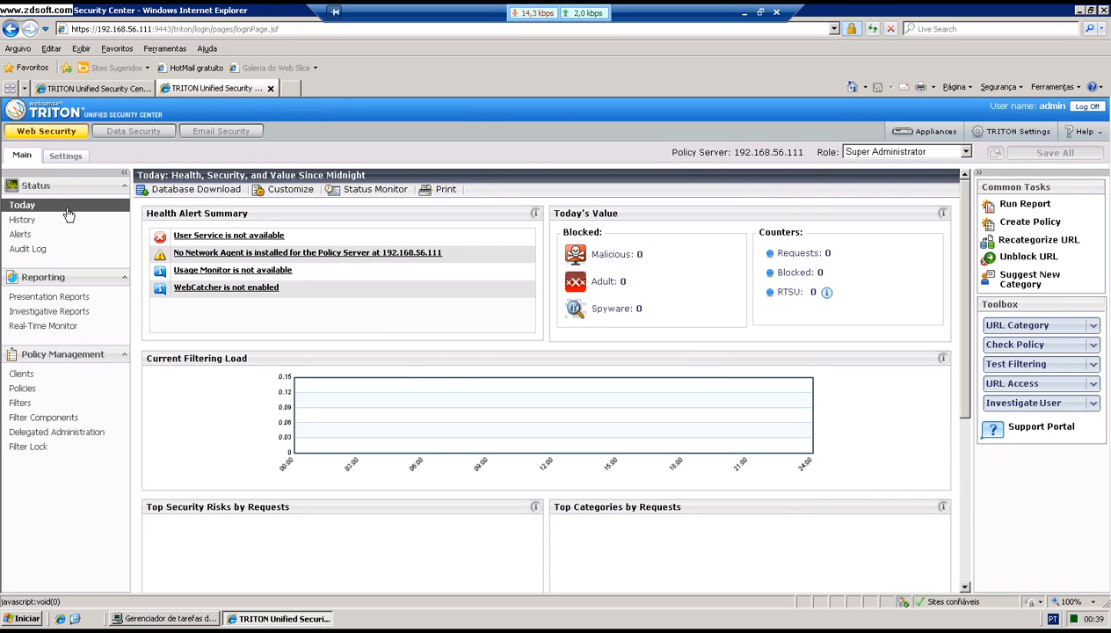
Step: Show the Account page with the subscription key, 2018-04-10 expiry and subscribed users, then switch to Task Manager
click(66, 155)
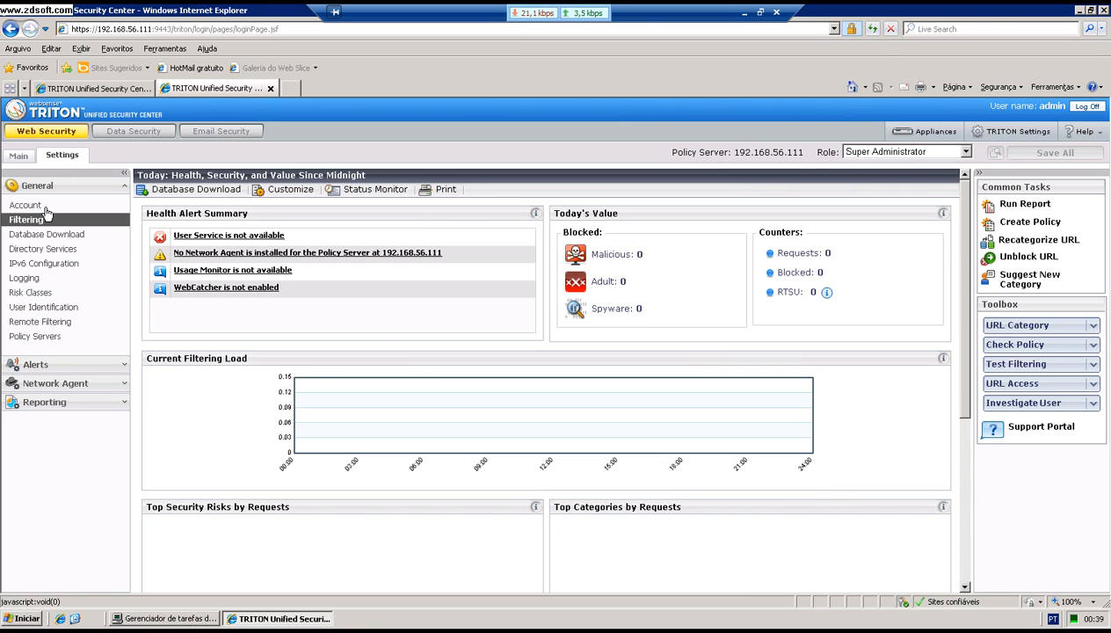
click(44, 206)
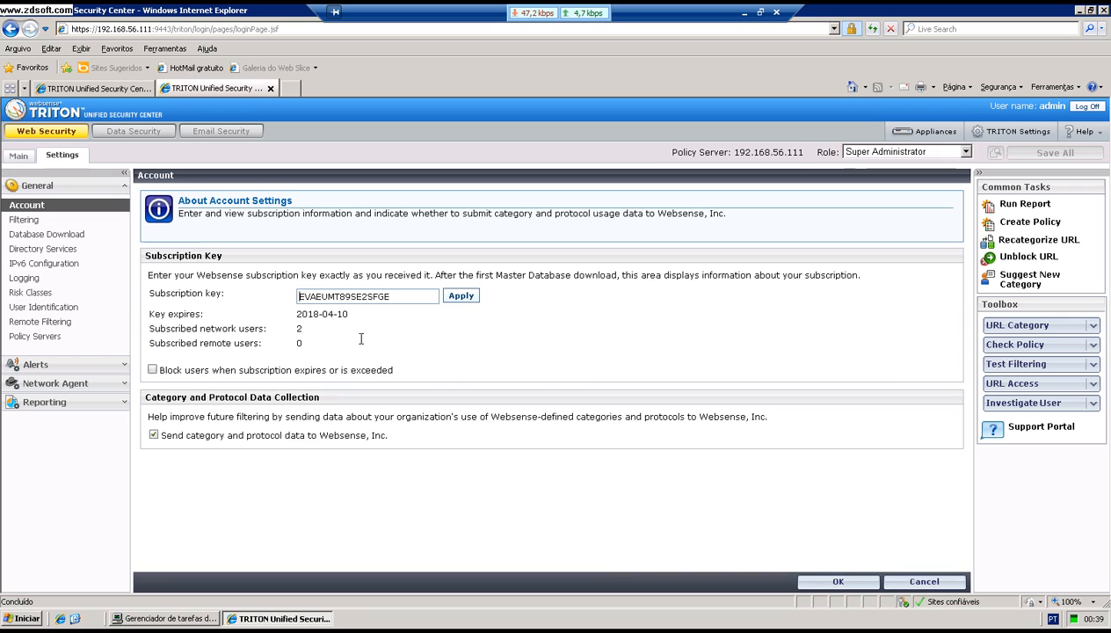
drag(413, 299, 288, 296)
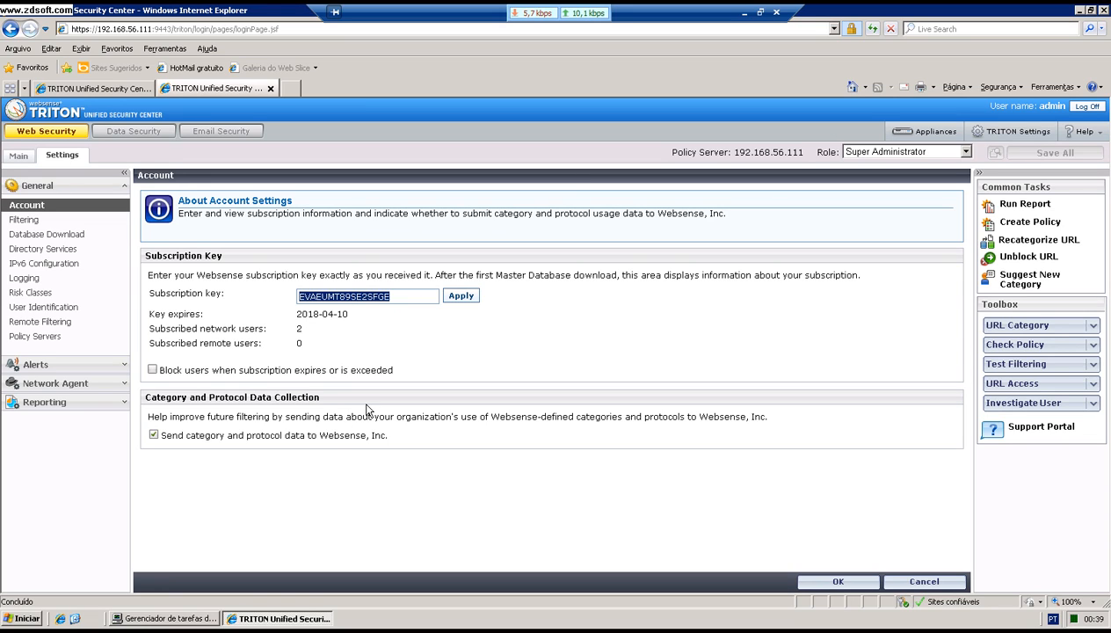
click(403, 298)
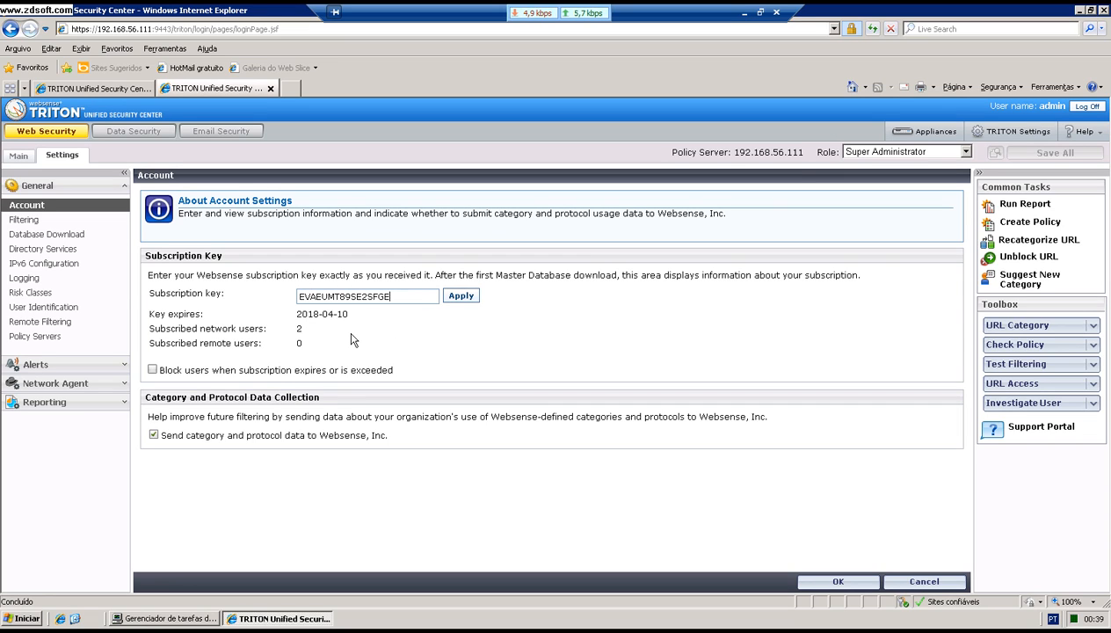
key(alt+Tab)
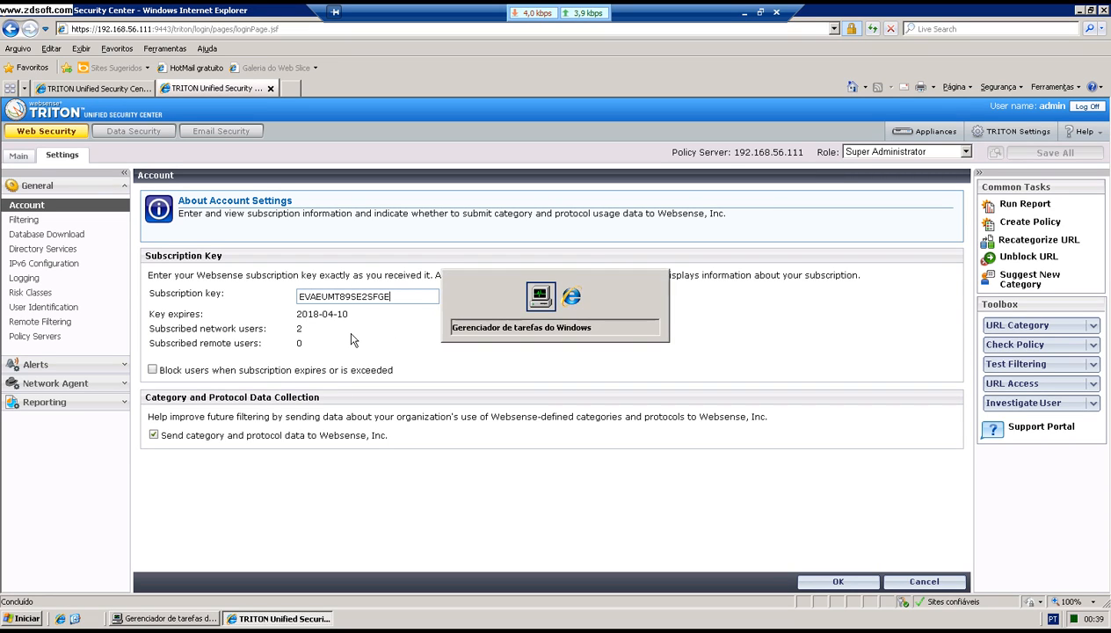
Step: Show the 'Gerenciamento dos usuários' agenda slide, then return to the full-screen TRITON Account page without Task Manager
click(761, 13)
click(821, 132)
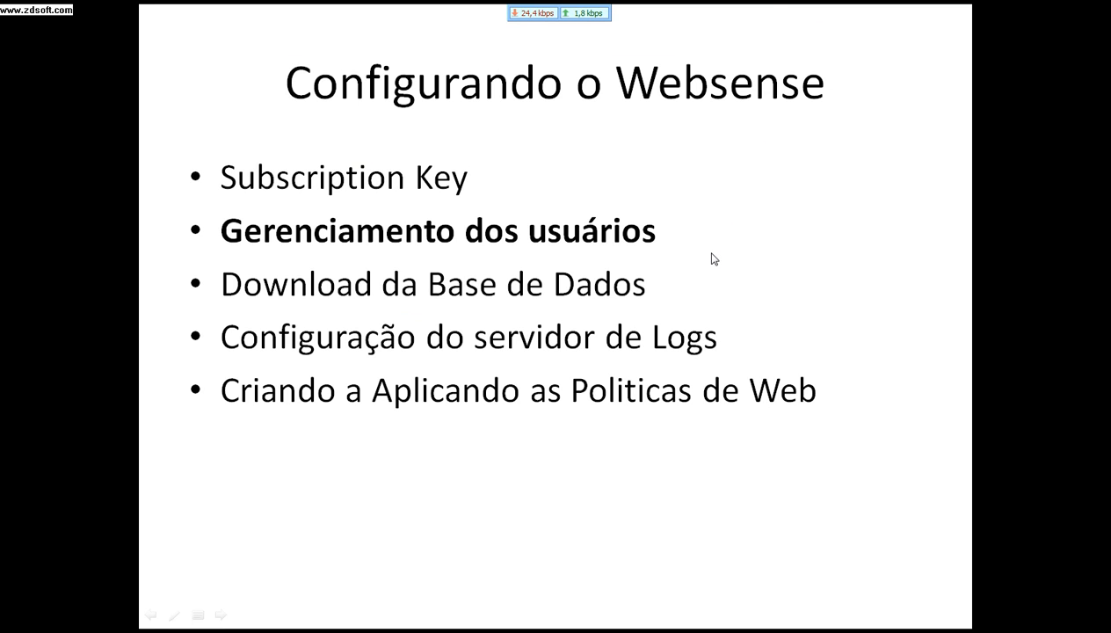
key(alt+Tab)
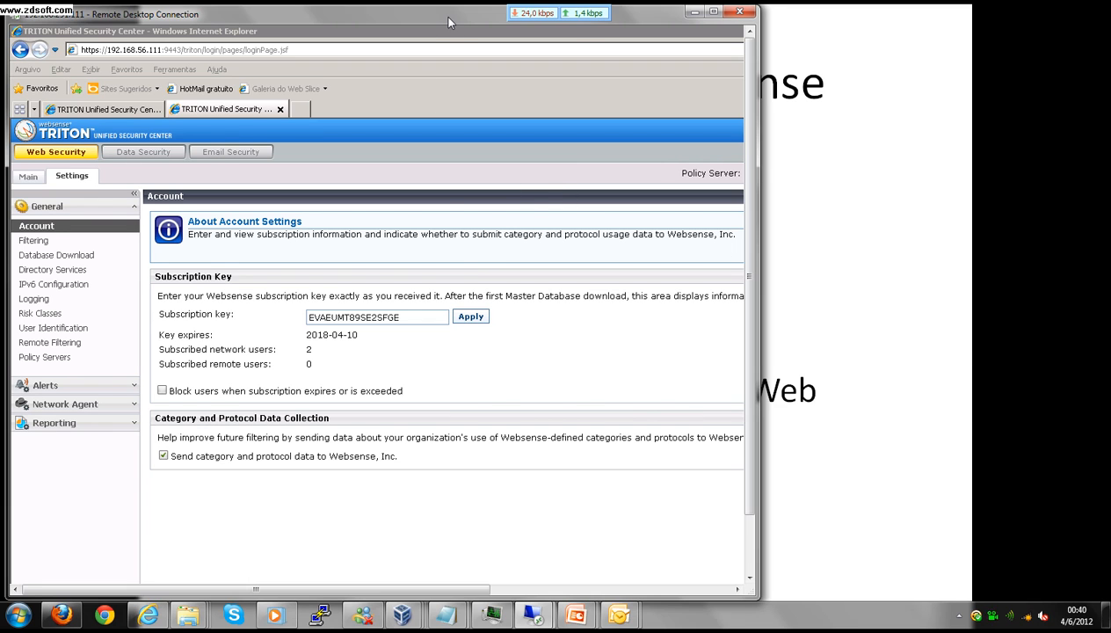
double_click(443, 17)
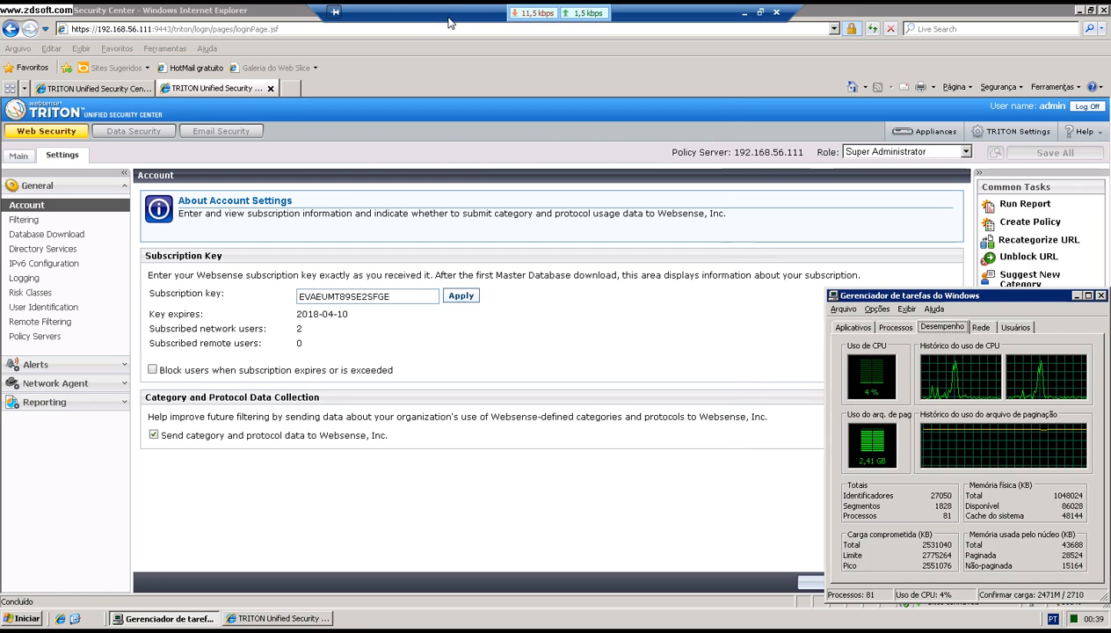
click(1076, 297)
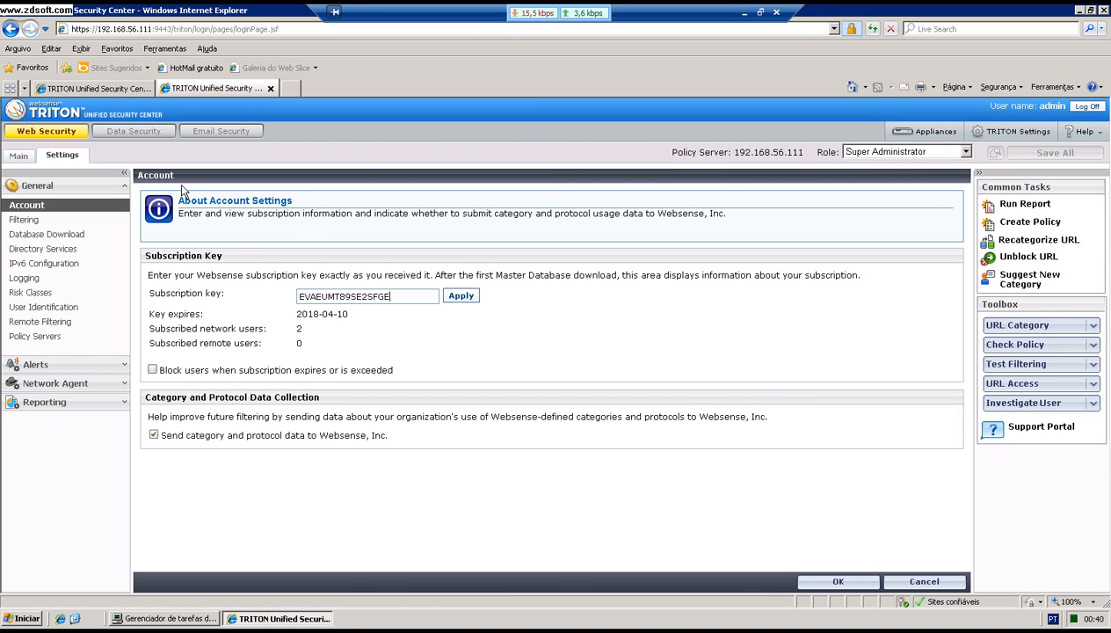
Step: In TRITON Settings, view My Account, then open the Add Local Account form from Administrators
click(1018, 134)
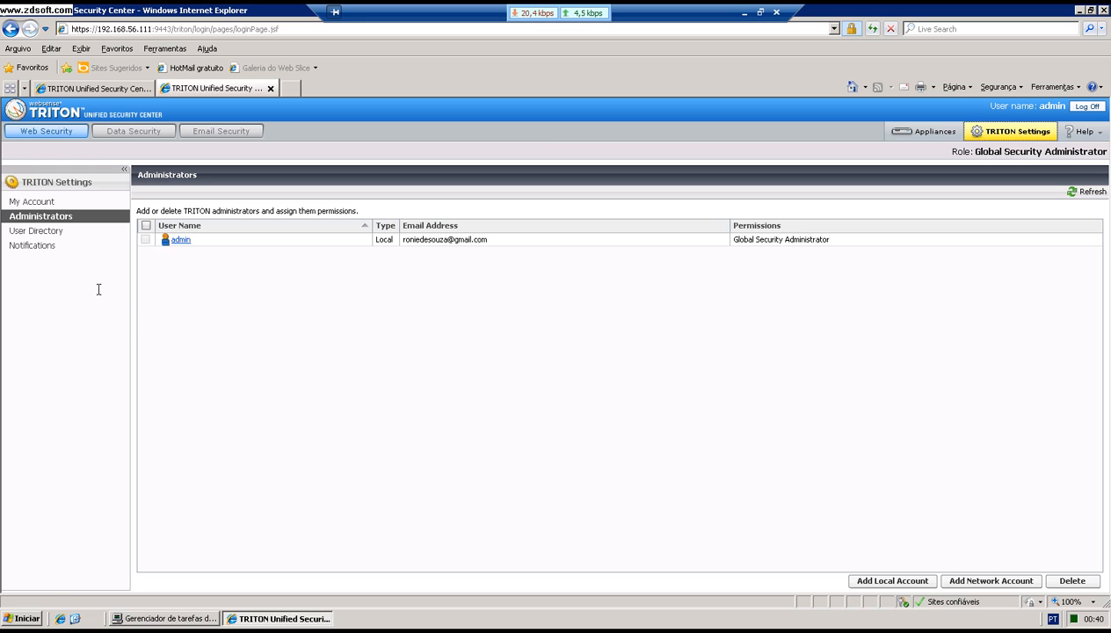
click(33, 203)
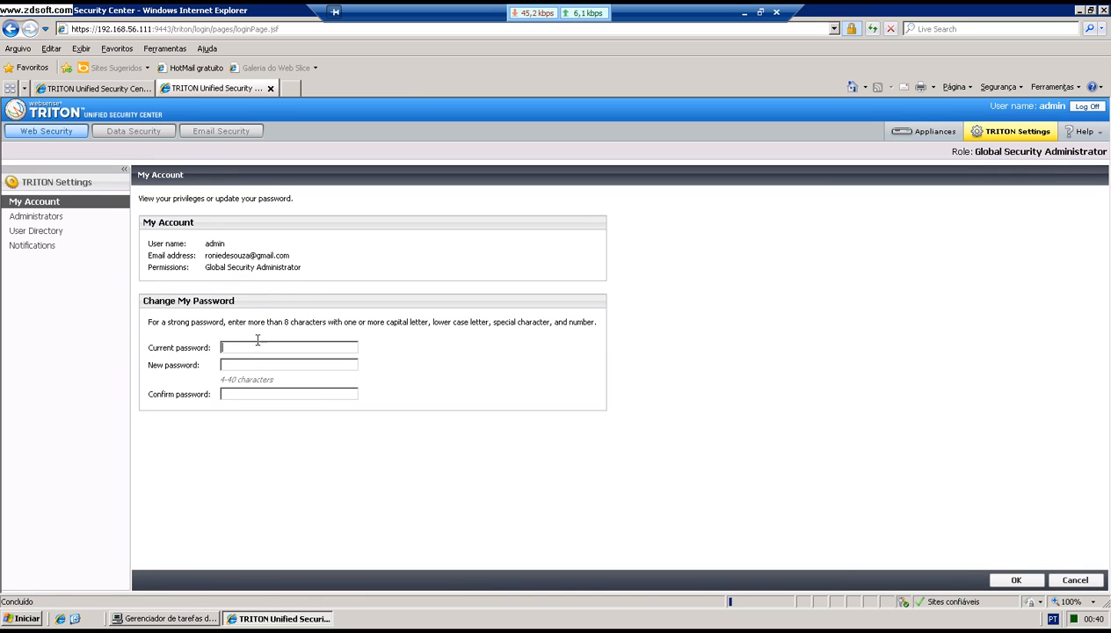
click(53, 218)
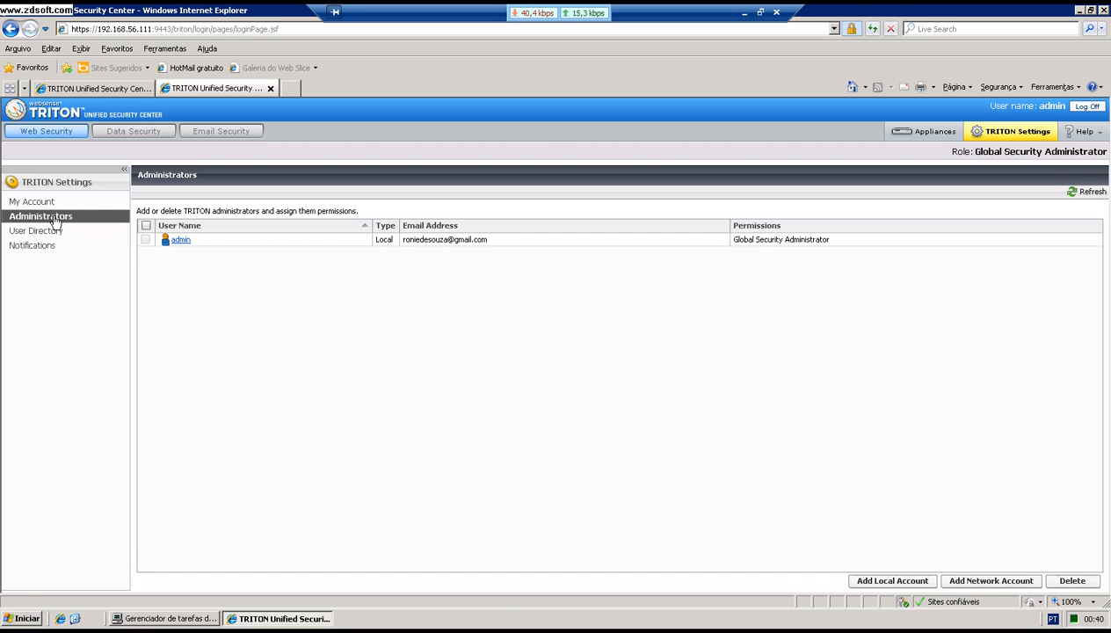
click(912, 588)
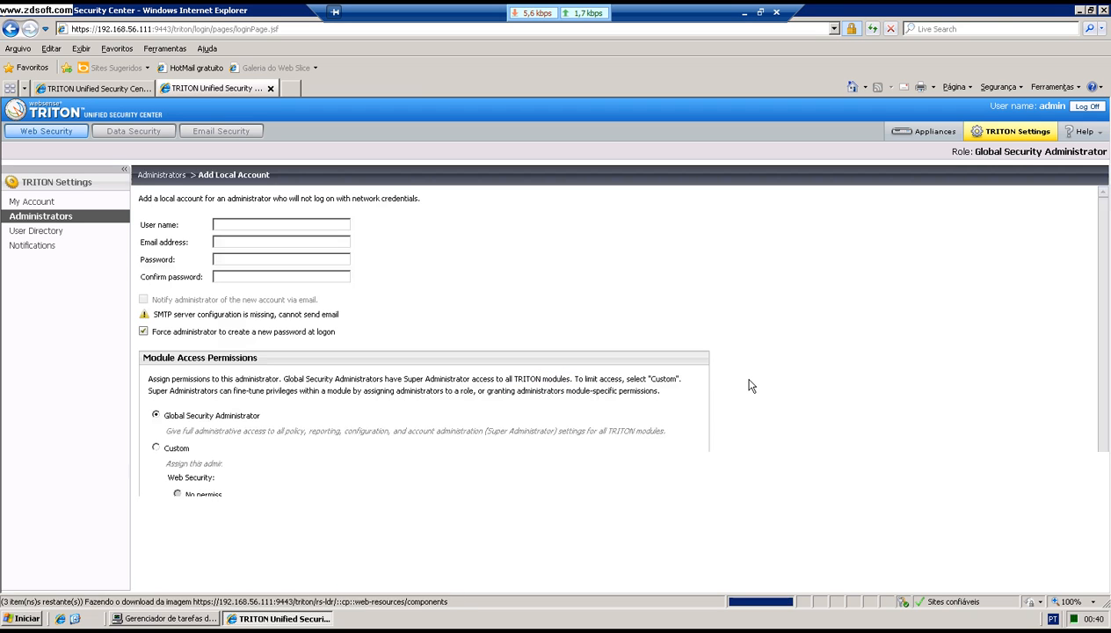
Step: Save a new local administrator with user name, strong password and Global Security Administrator permissions
click(284, 223)
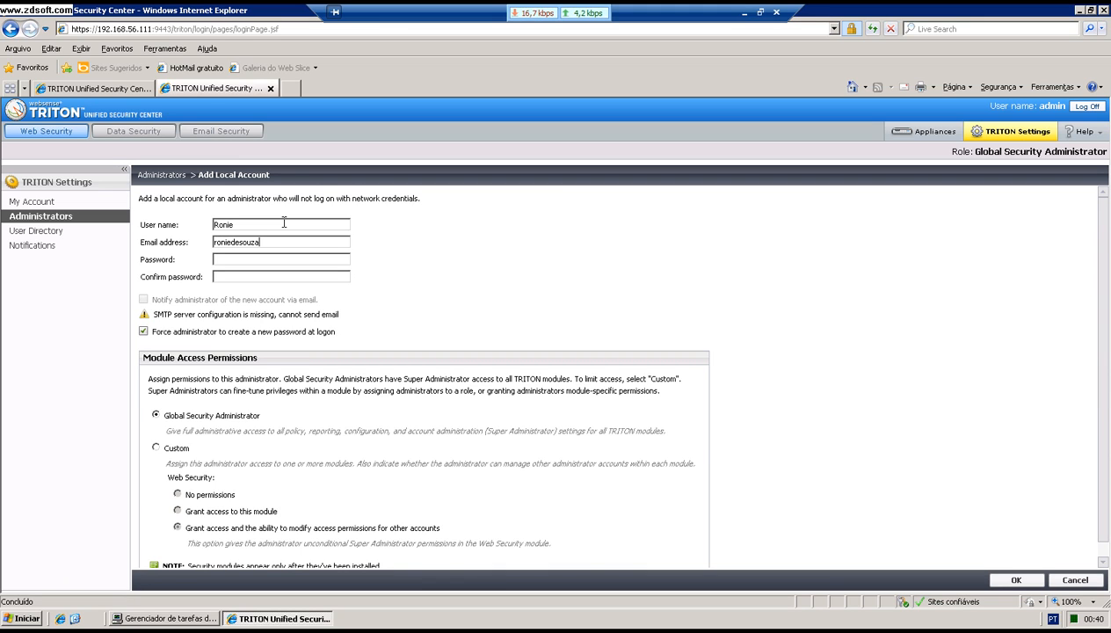
key(Tab)
text(•••••••••)
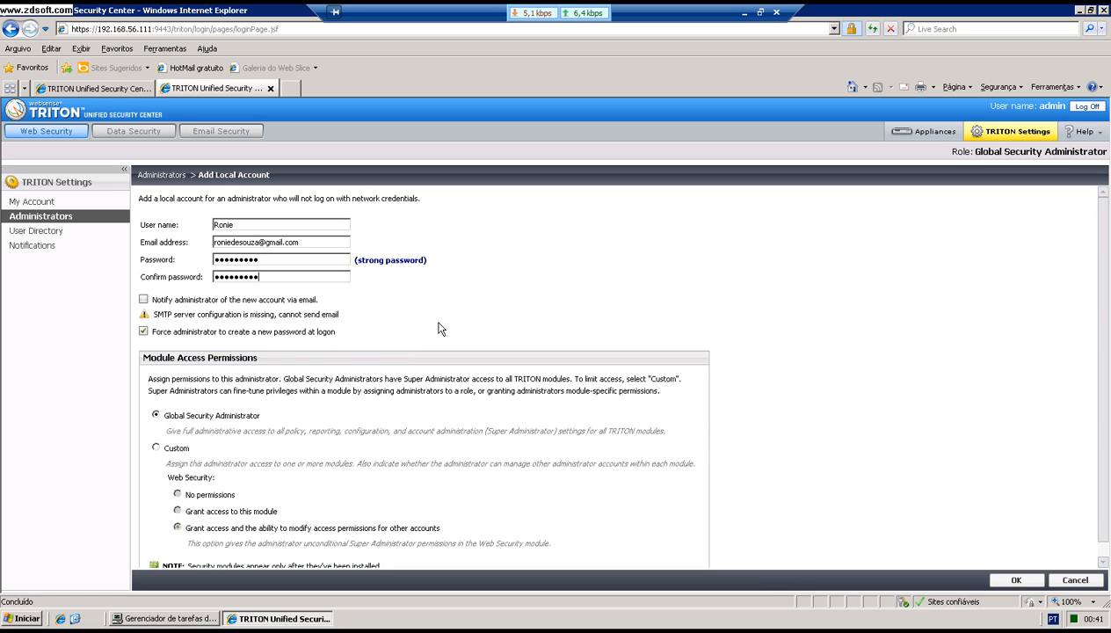
scroll(482, 327, down, 1)
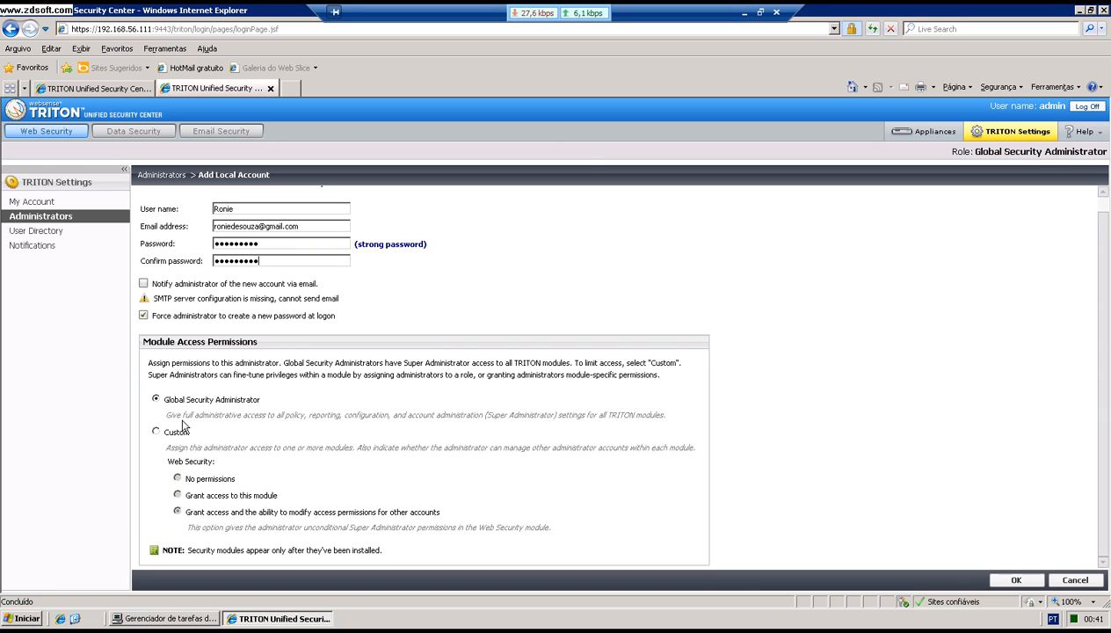
drag(182, 415, 240, 416)
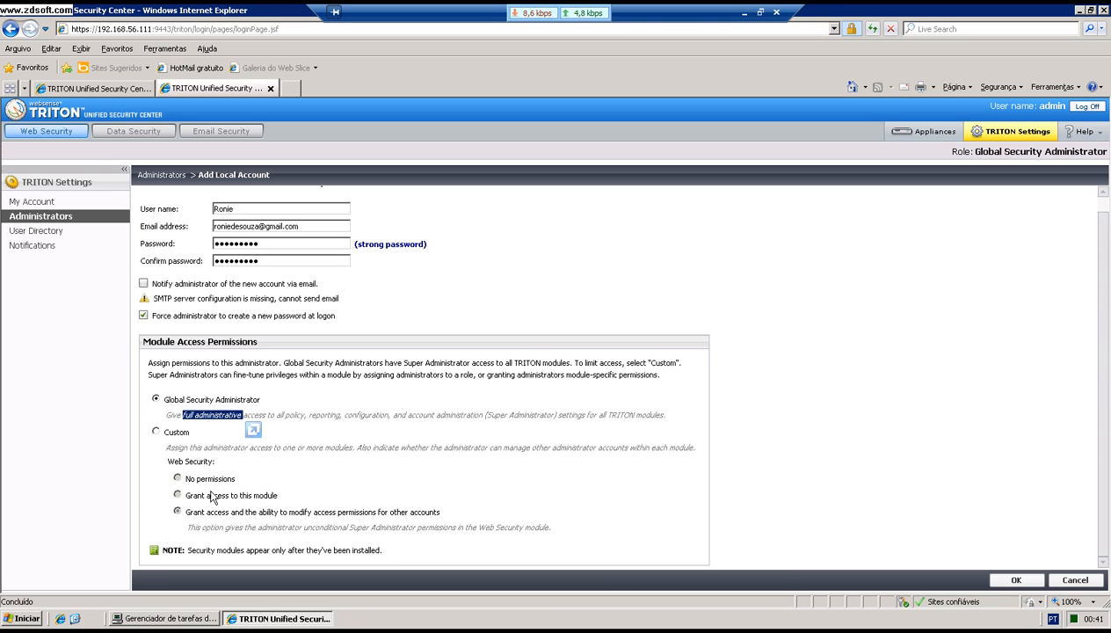
click(394, 448)
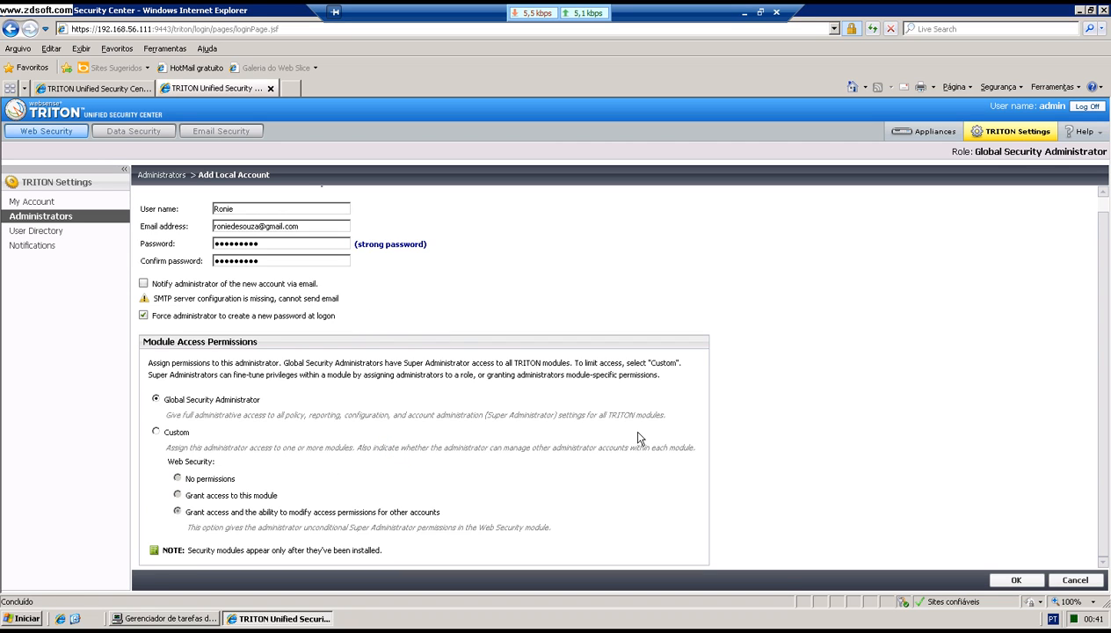
click(1032, 582)
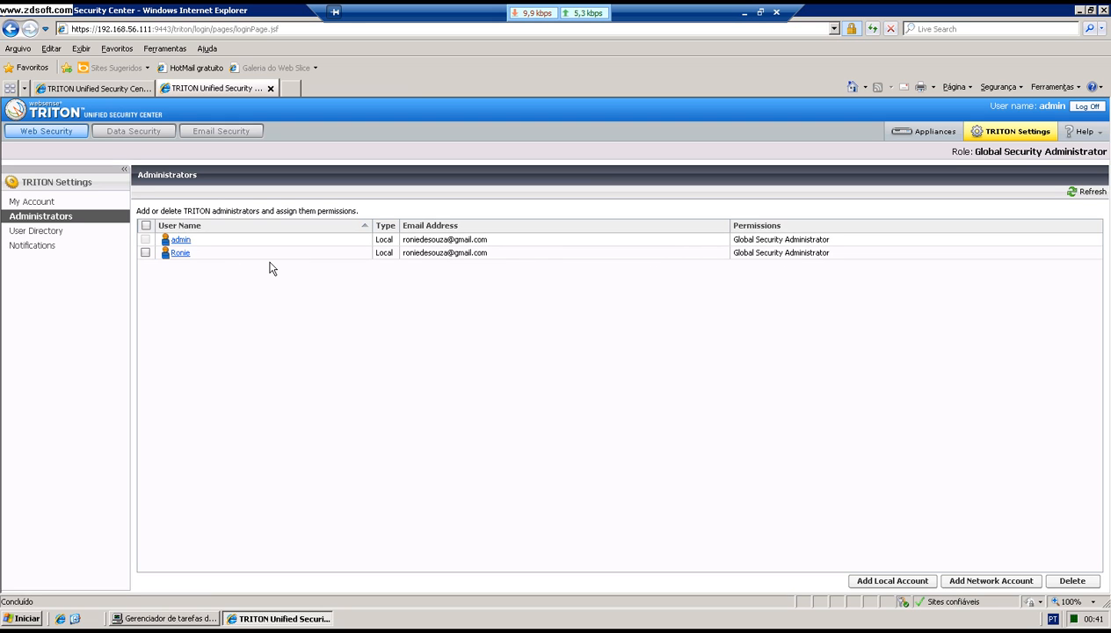
Step: Minimize Task Manager and go to the Web Security status pages
key(alt+Tab)
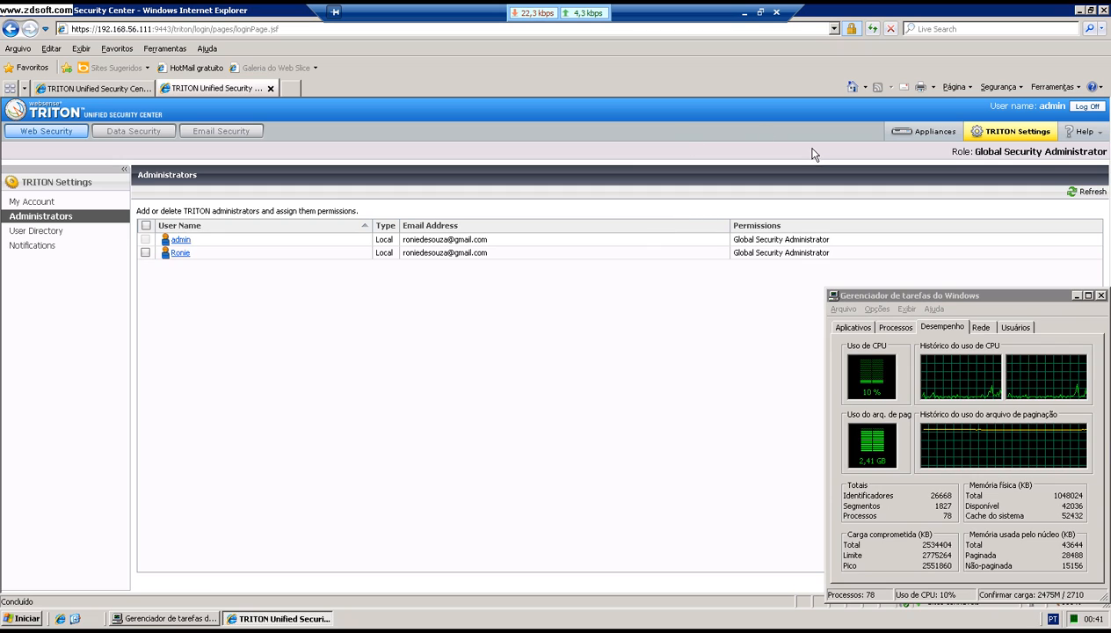
click(1077, 296)
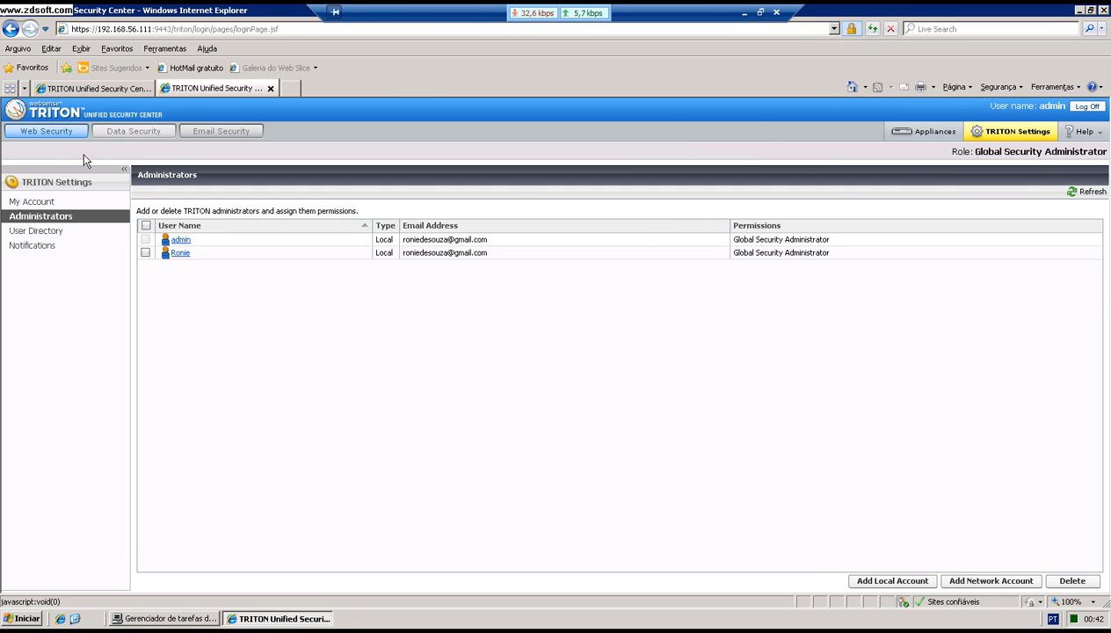
click(54, 132)
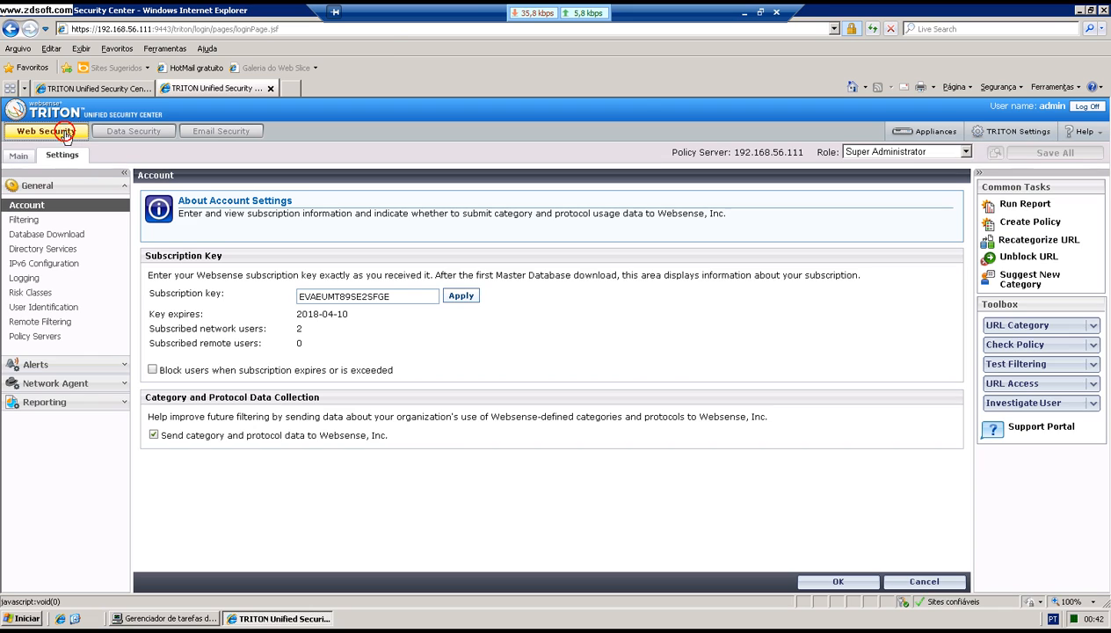
click(761, 12)
click(35, 177)
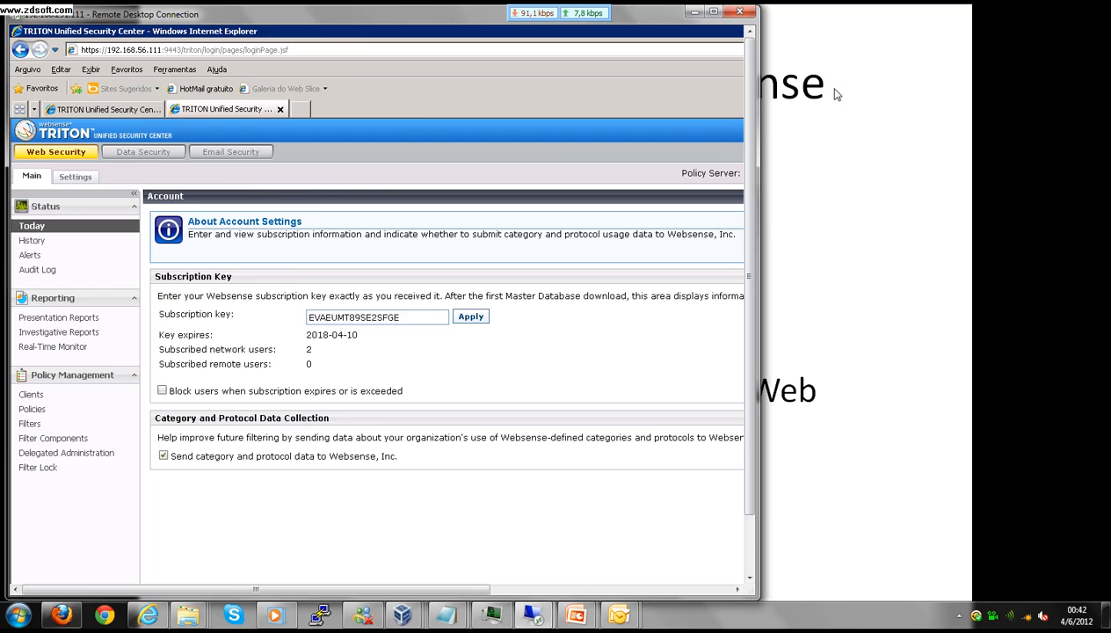
Step: Advance the agenda slide to 'Download da Base de Dados' and return to the full-screen Web Security settings
click(836, 94)
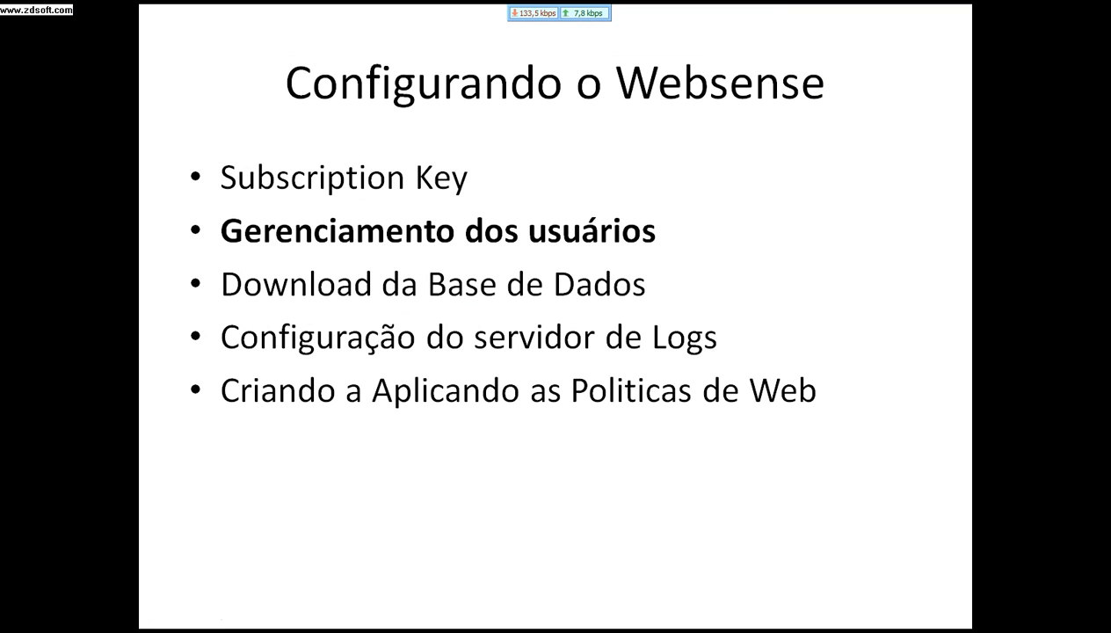
key(Right)
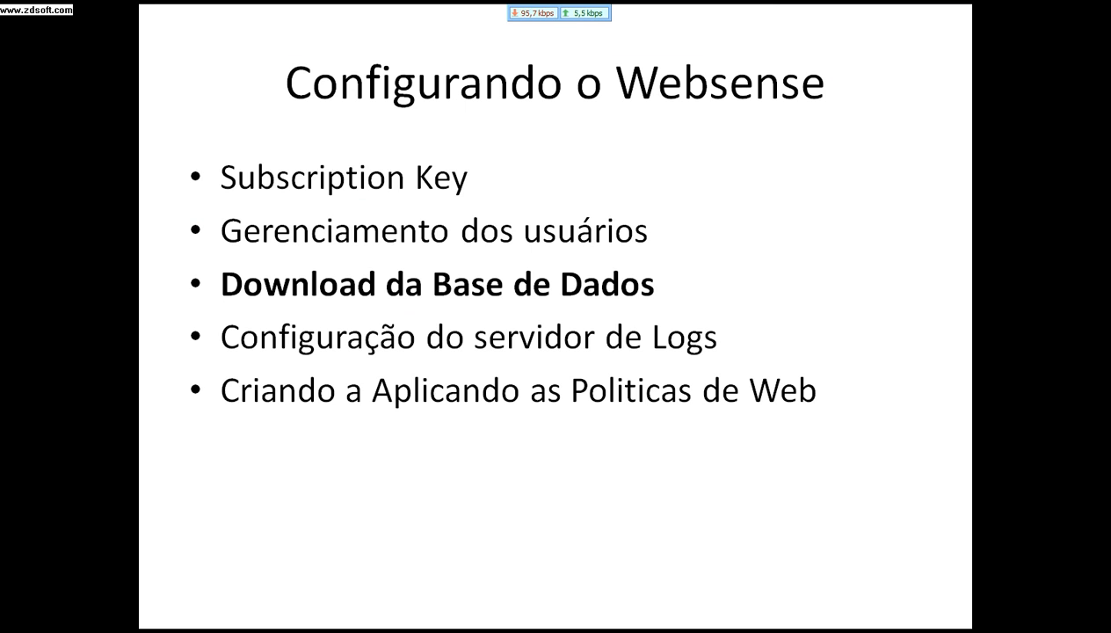
key(alt+Tab)
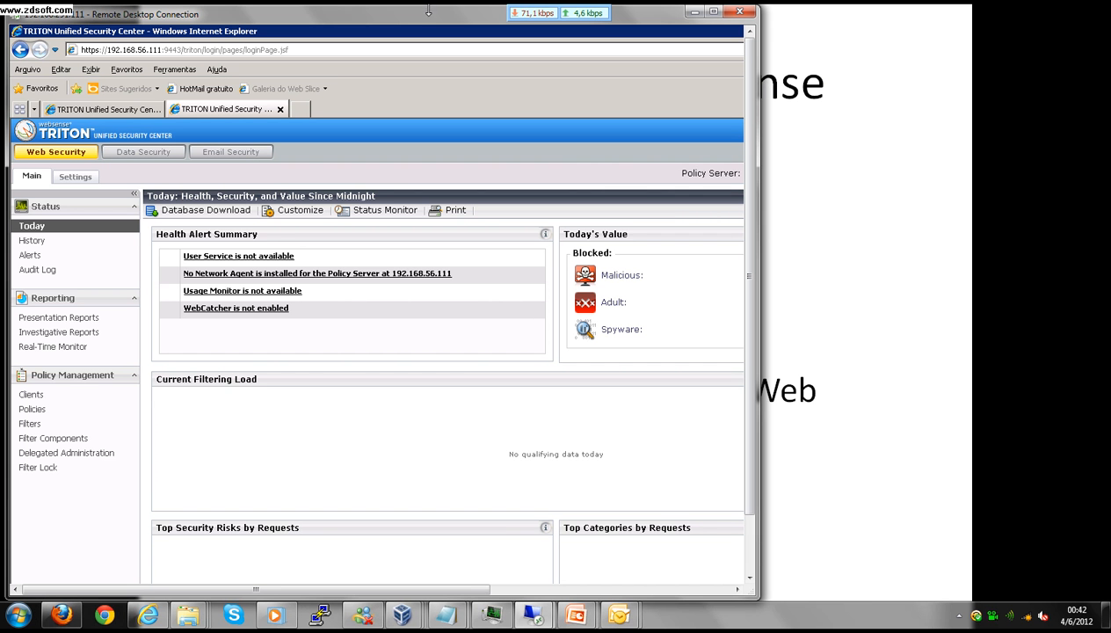
double_click(425, 10)
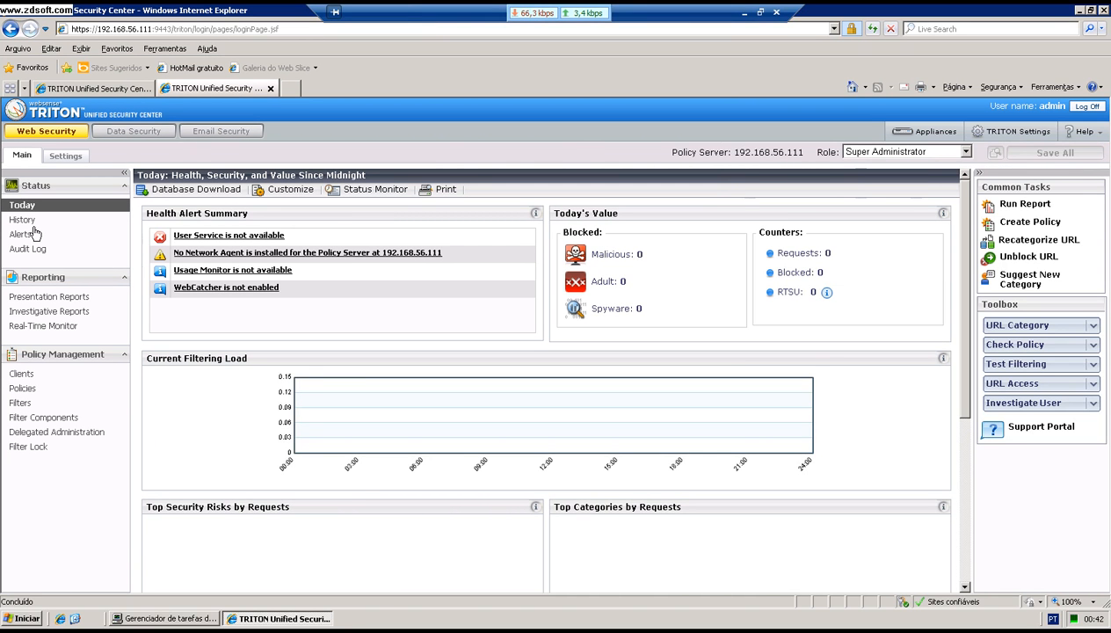
click(74, 159)
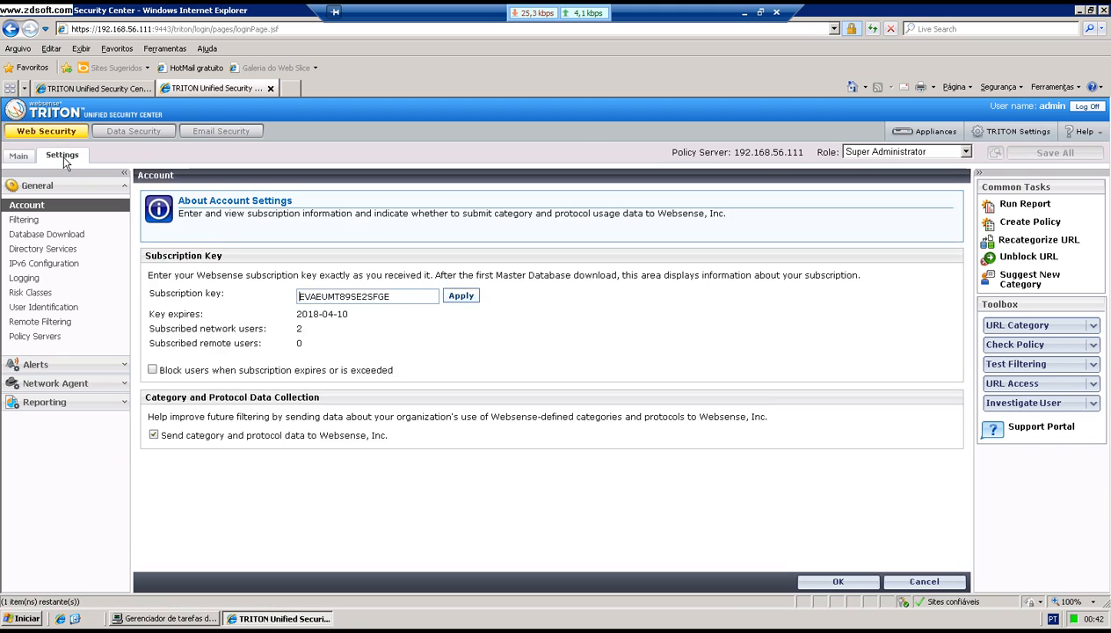
Step: Keep the Database Download schedule at every day, 21:00 to 06:00, and cache it with OK
click(65, 235)
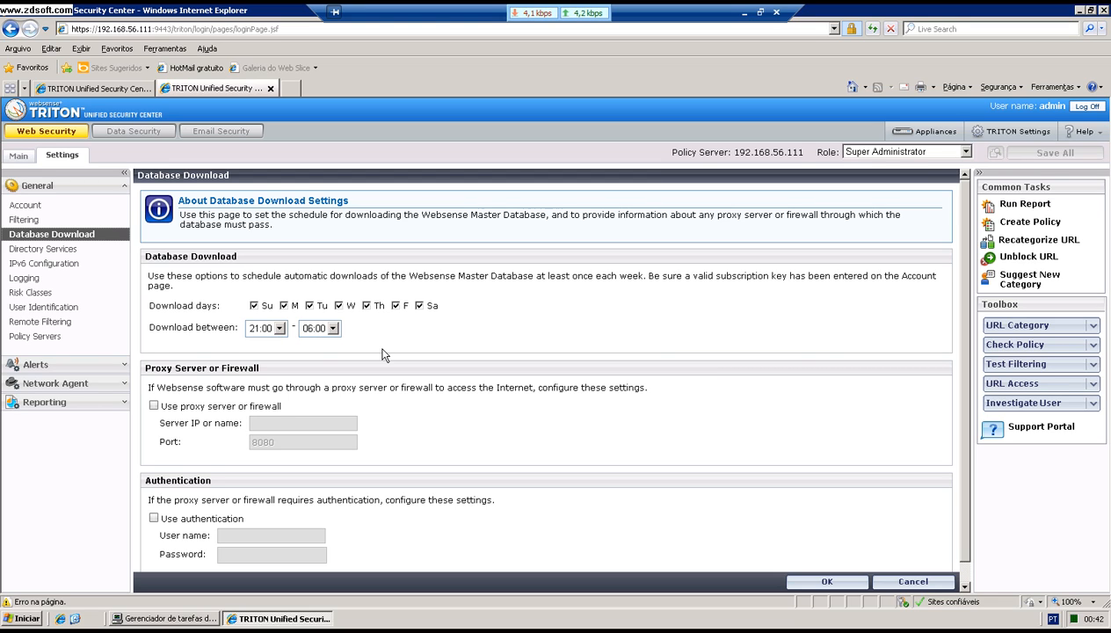
drag(962, 222, 965, 237)
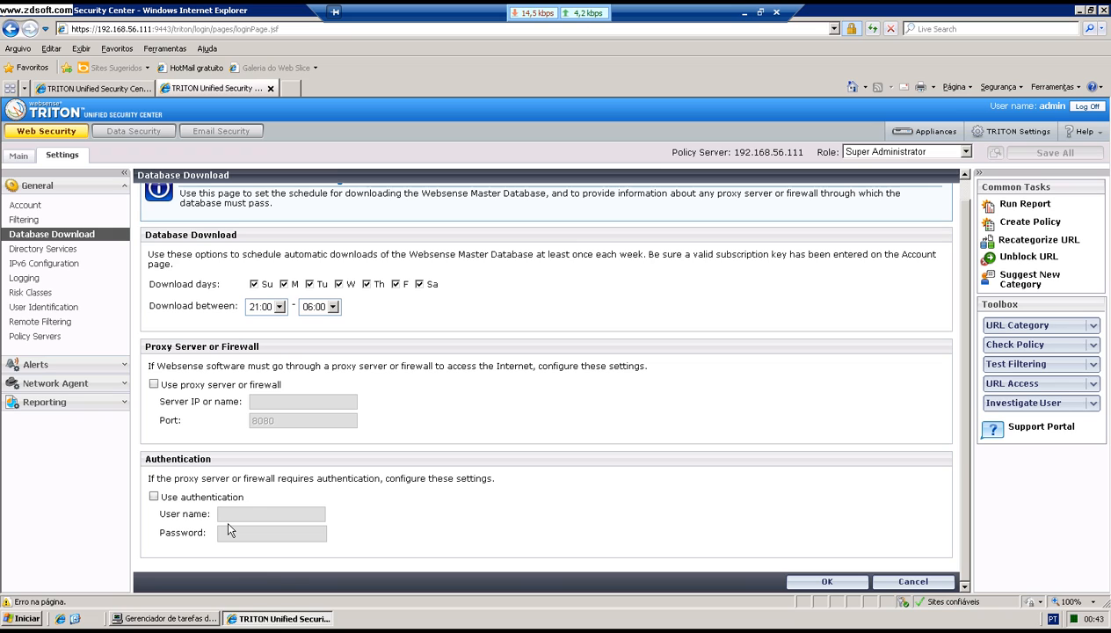
click(825, 582)
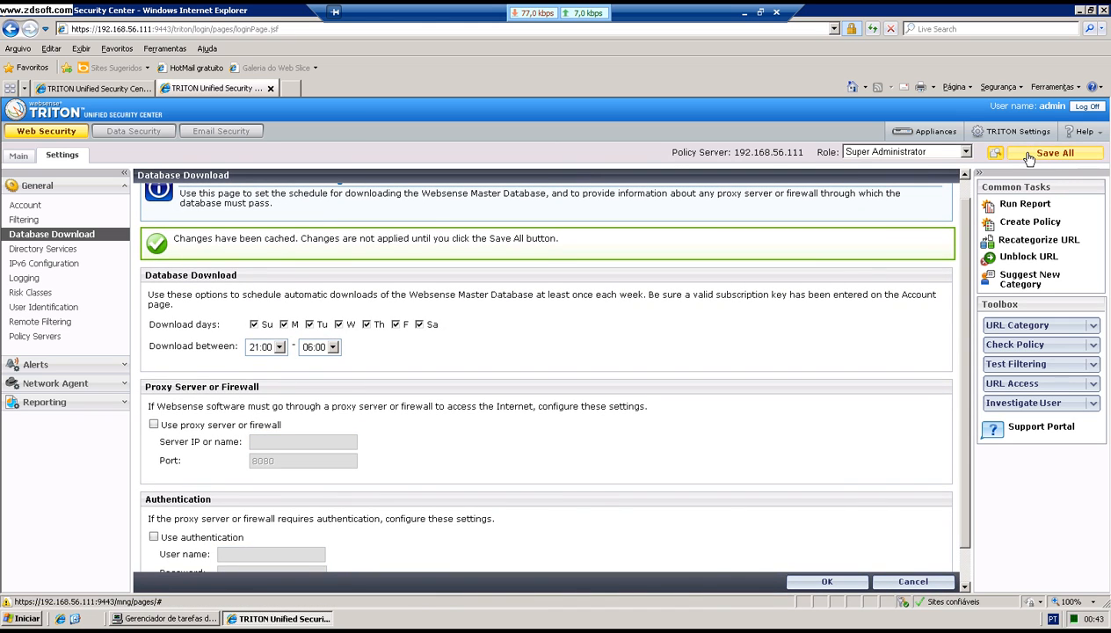
Step: Save all cached TRITON changes and advance the agenda slide to 'Configuração do servidor de Logs'
click(1050, 155)
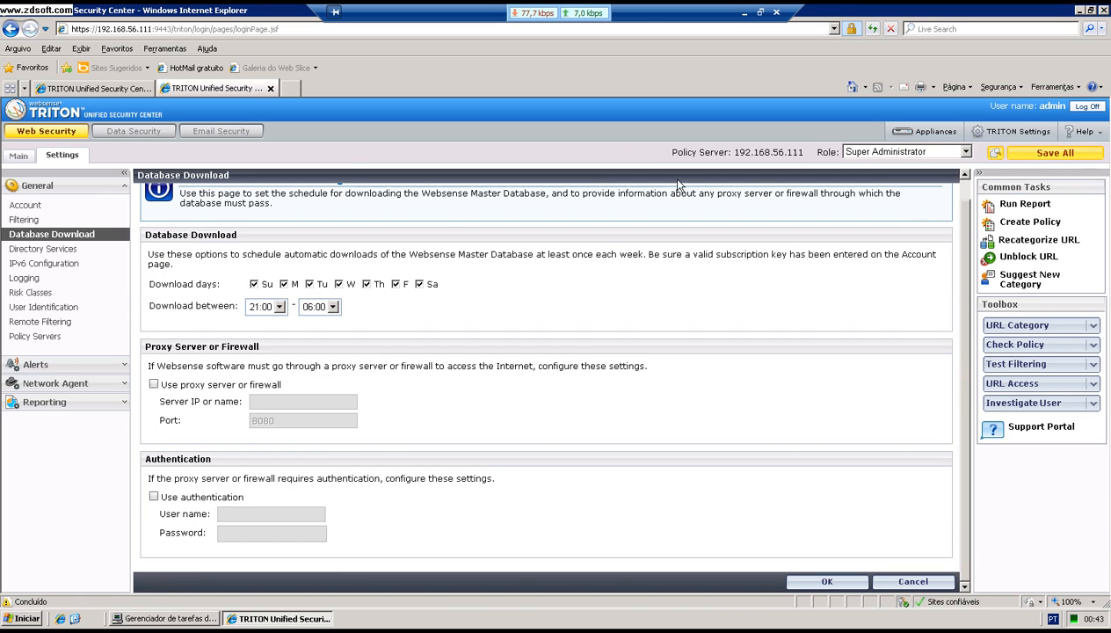
click(761, 12)
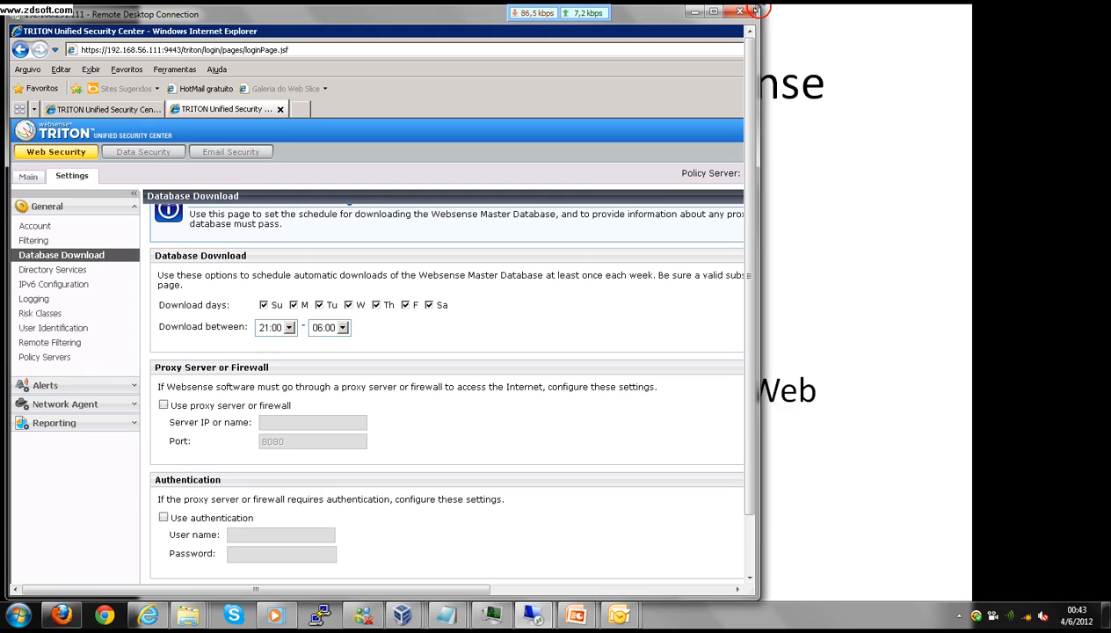
click(849, 130)
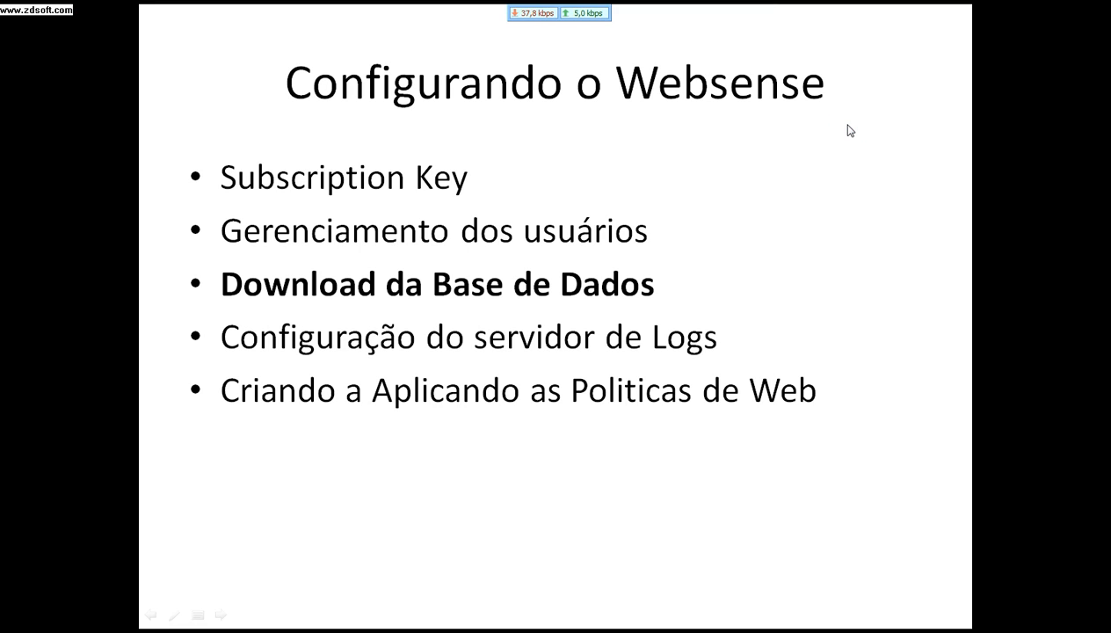
click(847, 125)
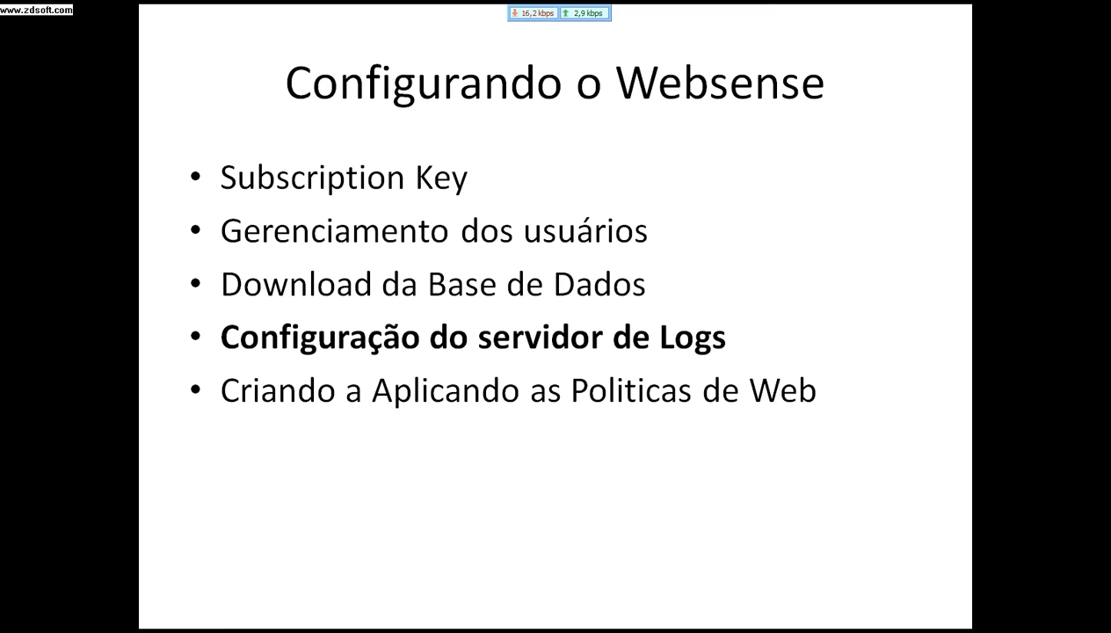
key(alt+Tab)
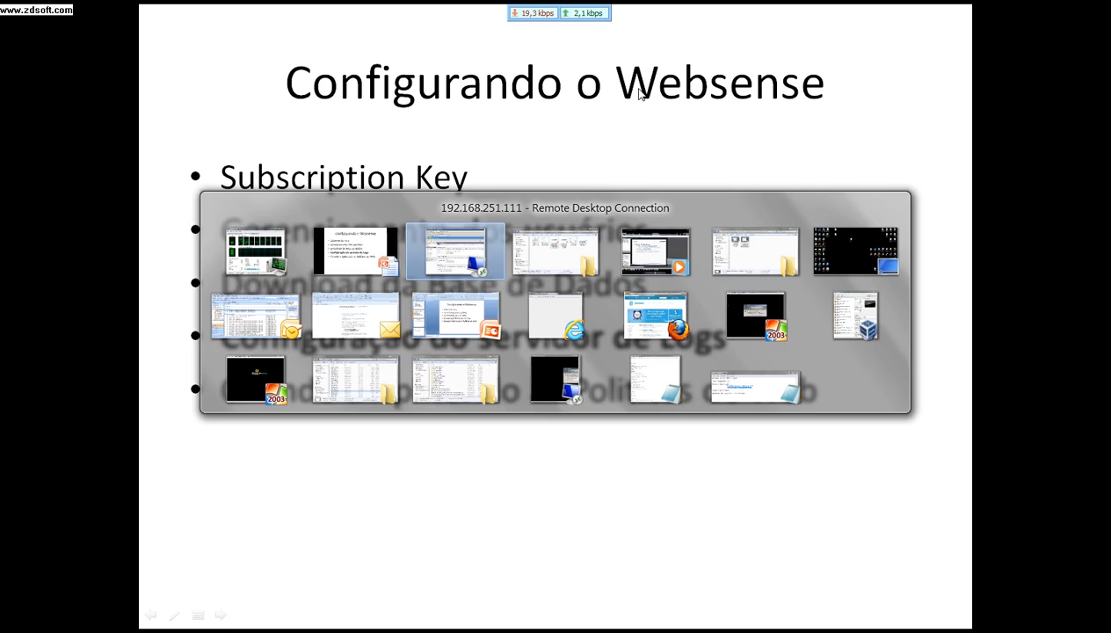
double_click(451, 15)
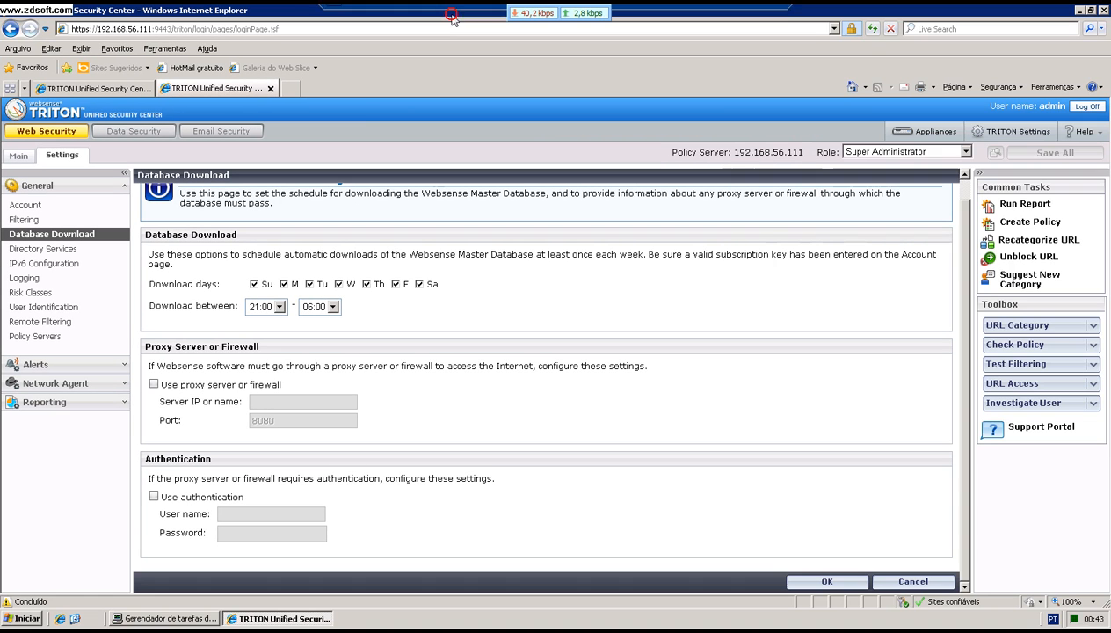
click(33, 619)
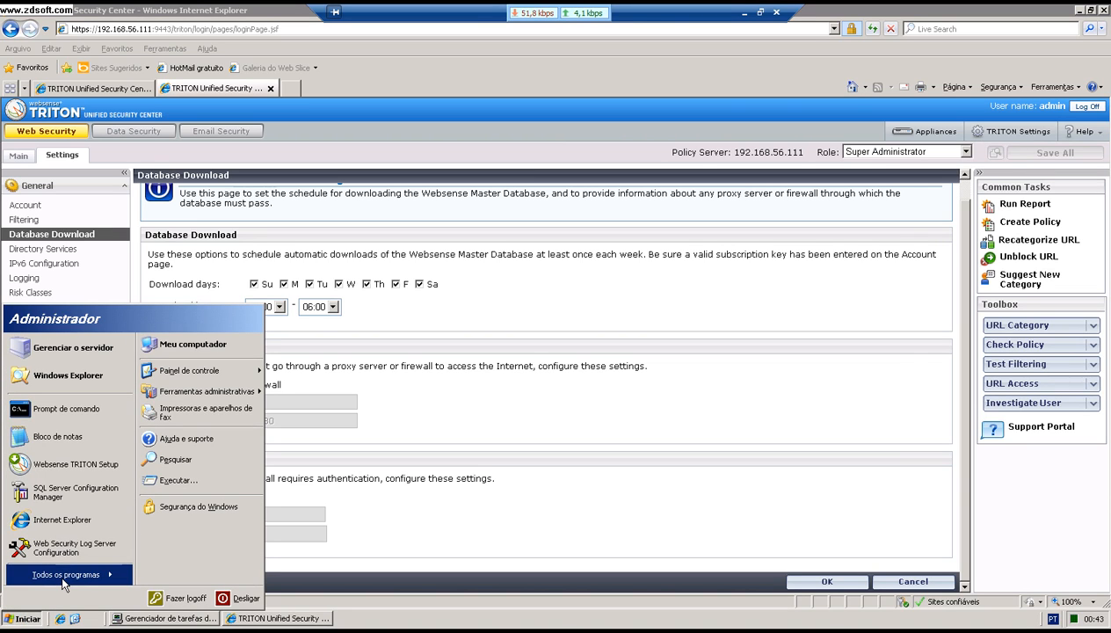
Step: Launch Web Security Log Server Configuration from Start > All Programs > Websense > Web Security
mouse_move(64, 582)
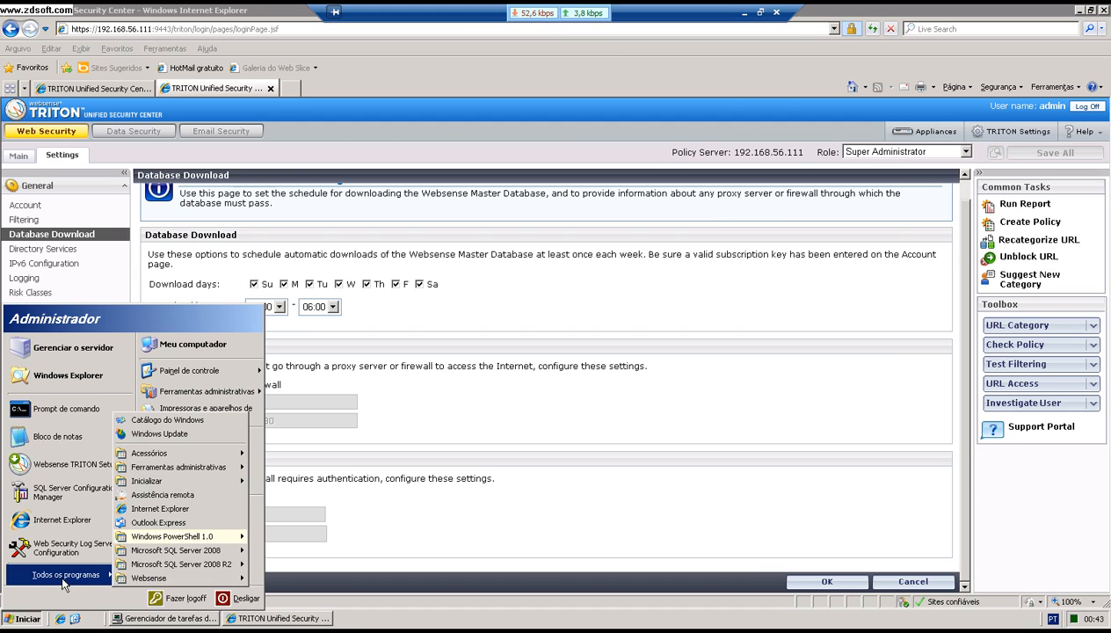
mouse_move(181, 580)
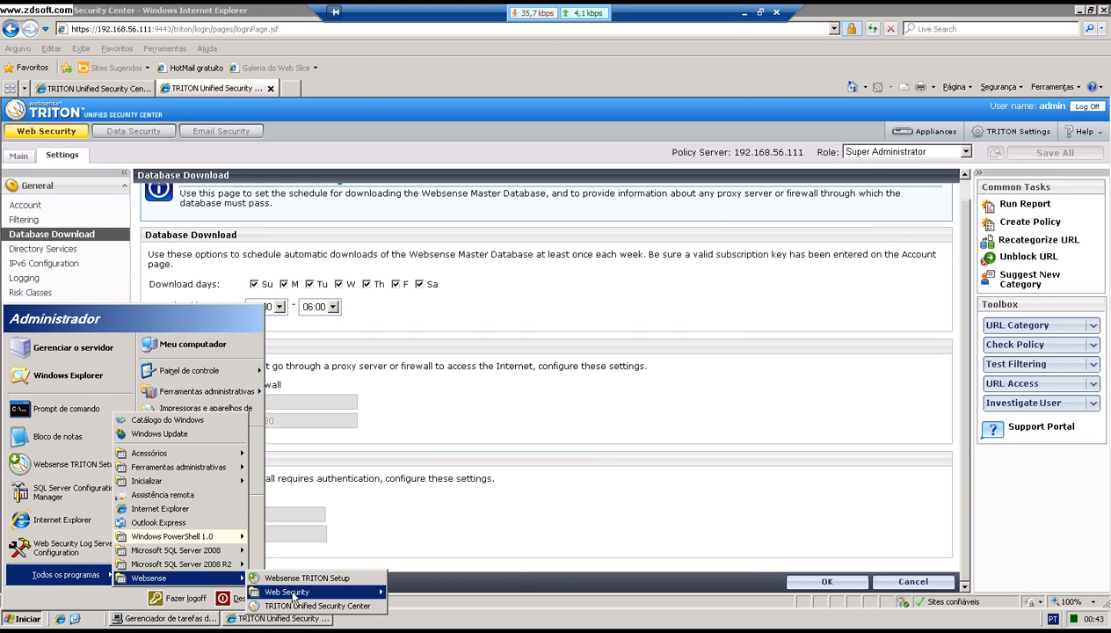
mouse_move(293, 594)
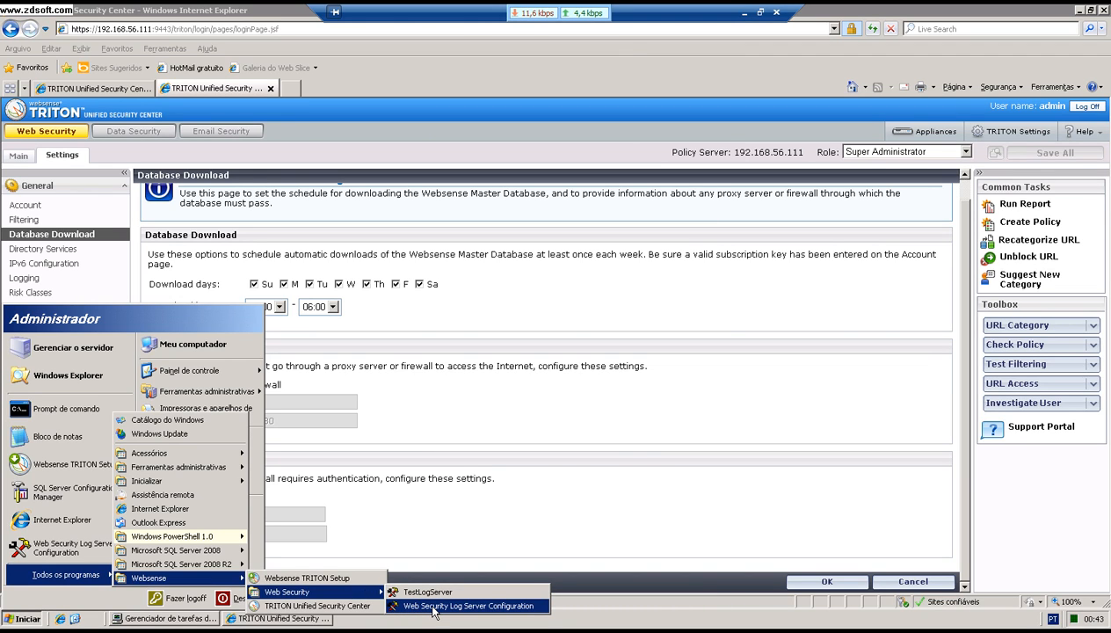
click(432, 607)
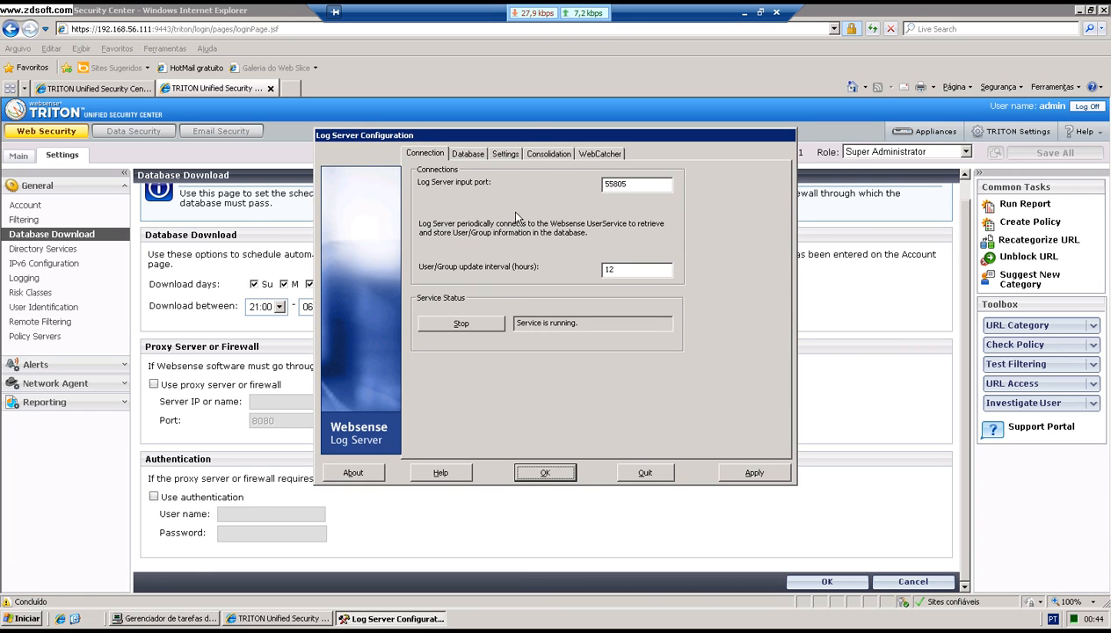
Step: Set WebCatcher to send only specified URLs with Brazil as the country, apply, and close
click(609, 155)
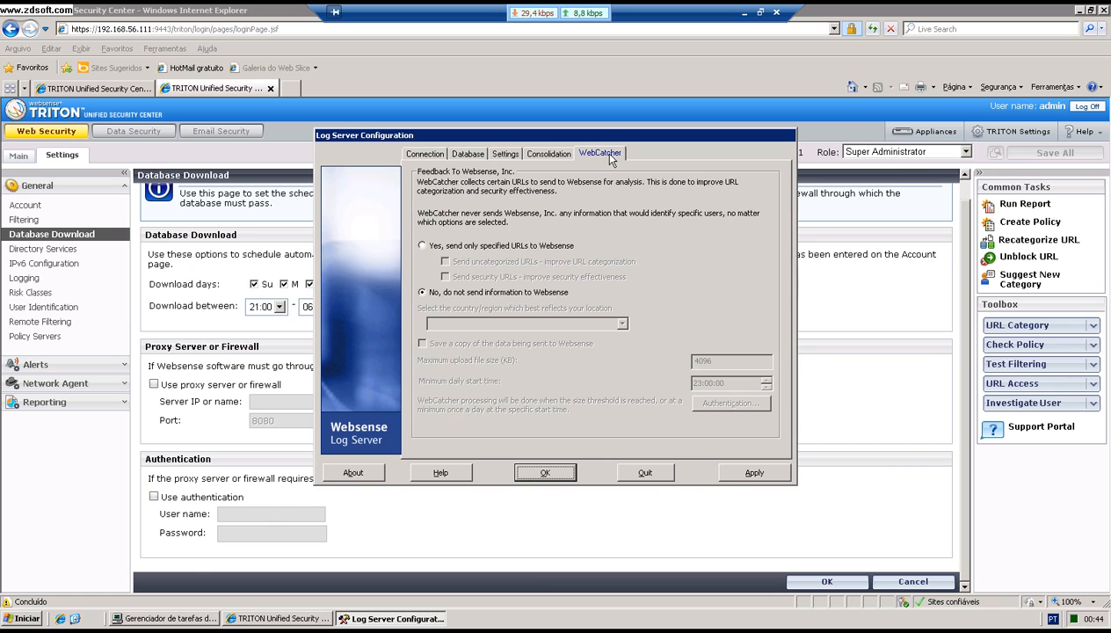
click(423, 246)
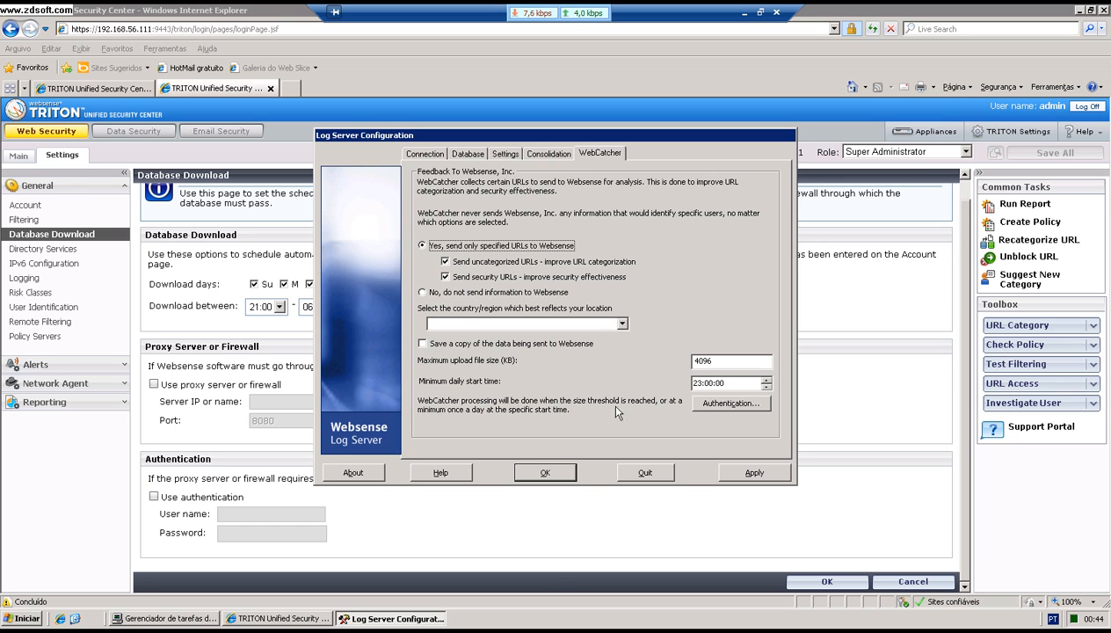
click(752, 473)
click(556, 330)
click(621, 325)
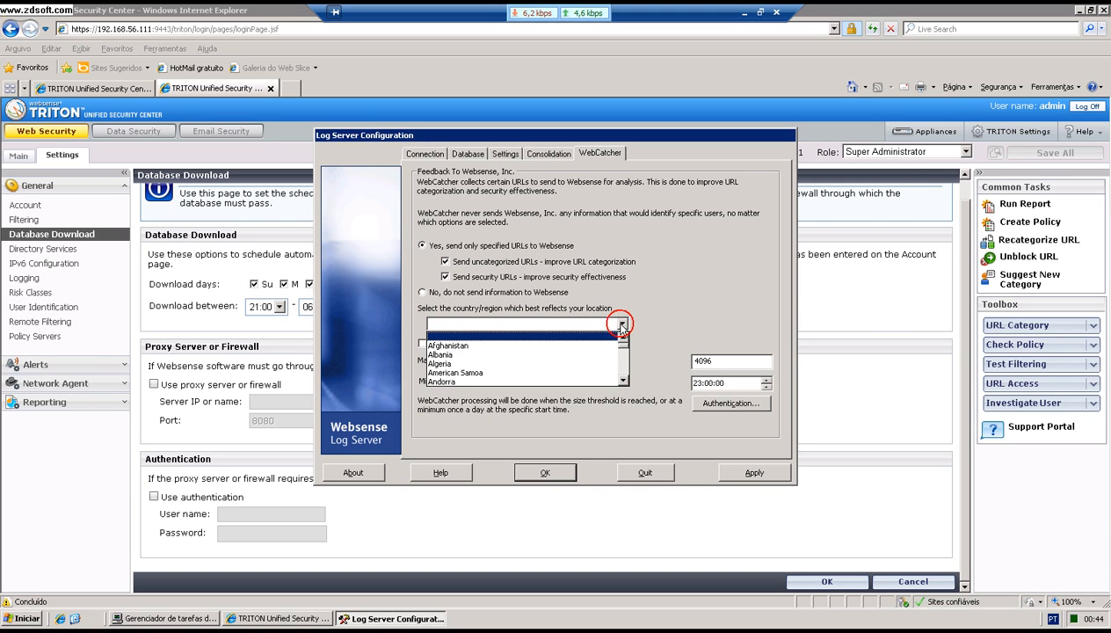
scroll(532, 348, down, 8)
click(536, 352)
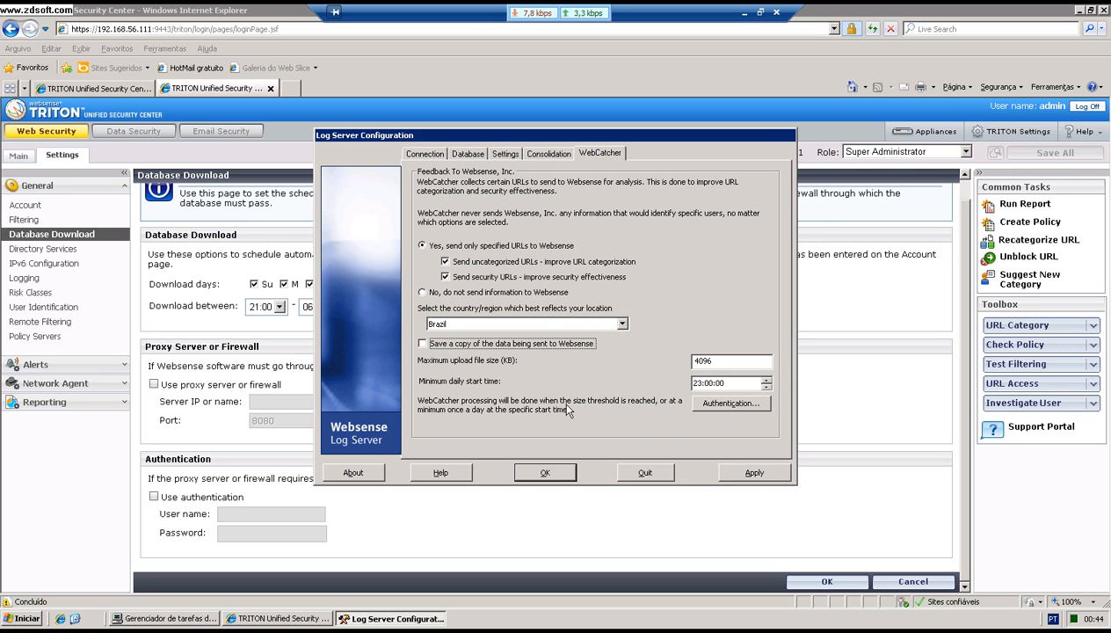
click(746, 475)
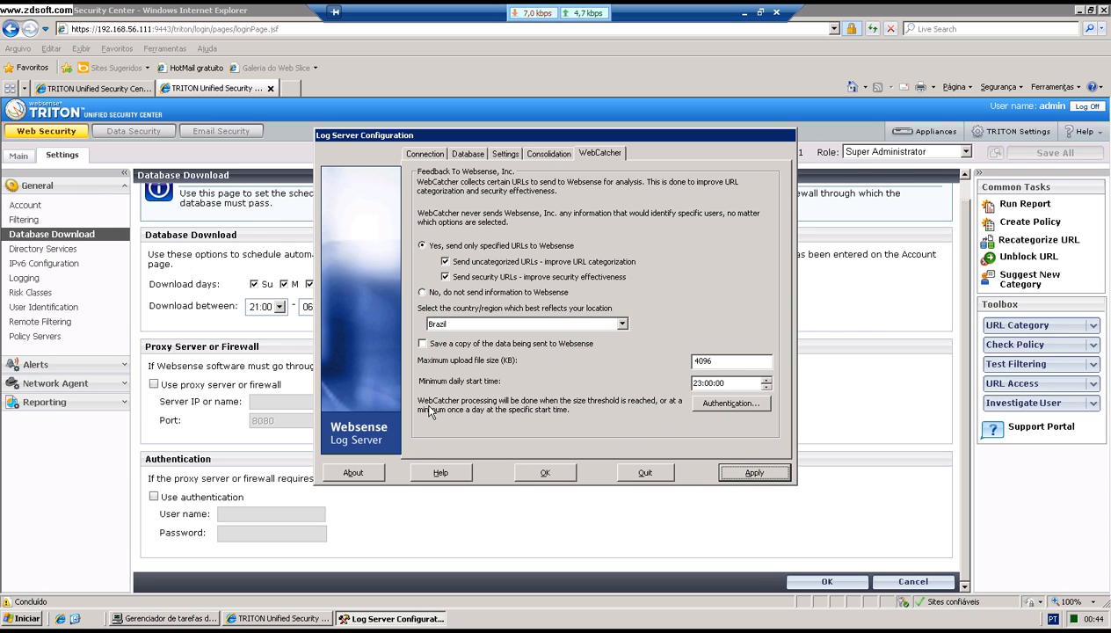
click(545, 474)
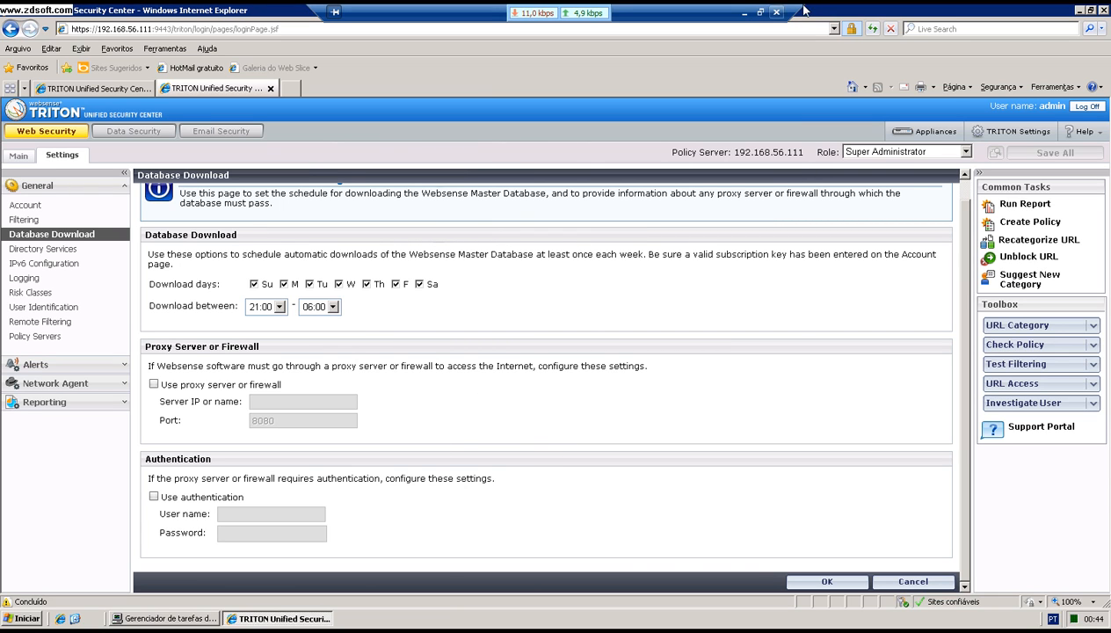
Step: Advance the agenda slide to 'Criando a Aplicando as Politicas de Web' and return to the remote desktop
click(761, 11)
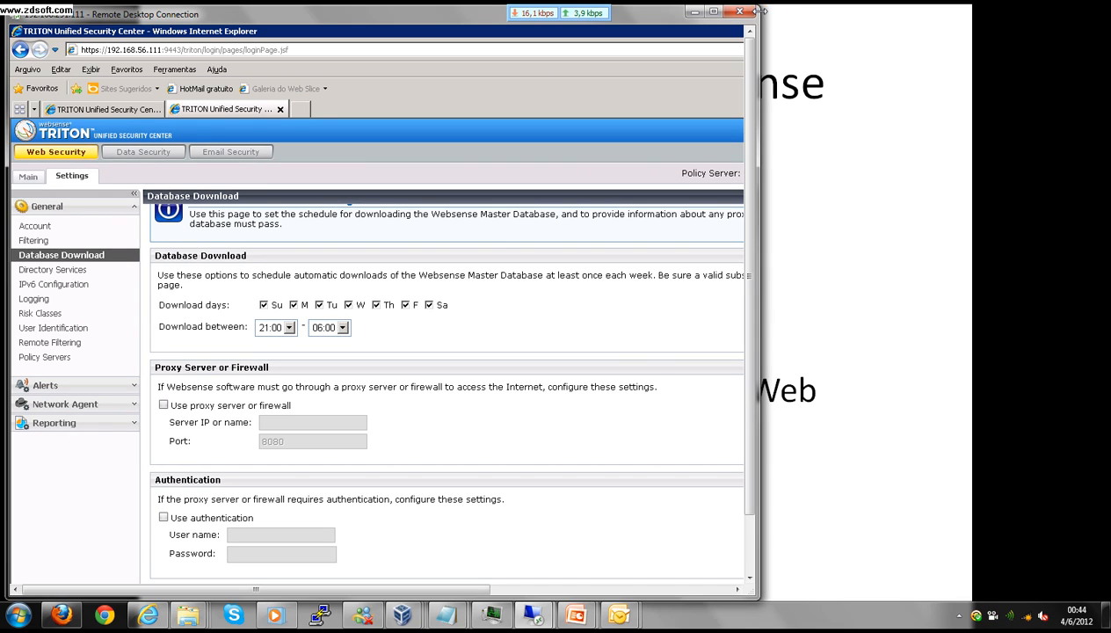
click(790, 130)
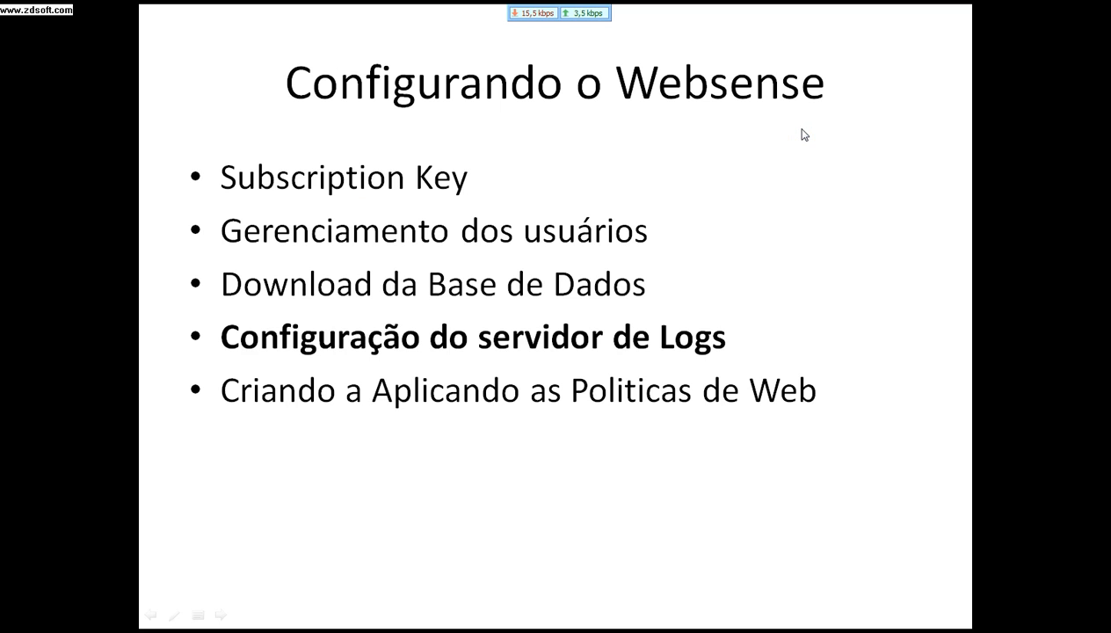
click(802, 133)
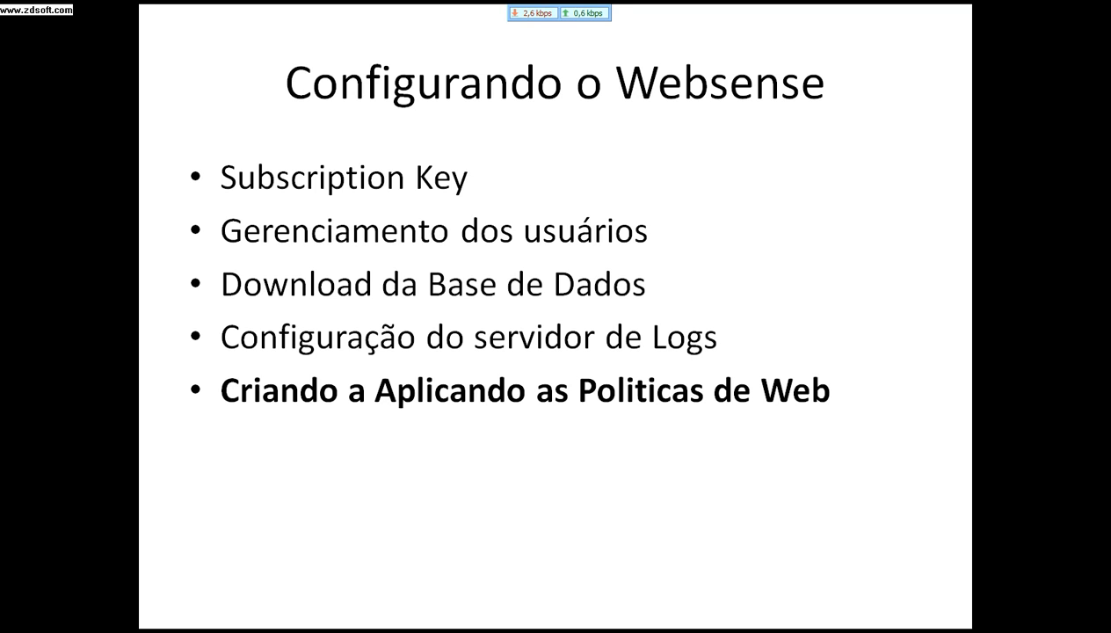
key(alt+Tab)
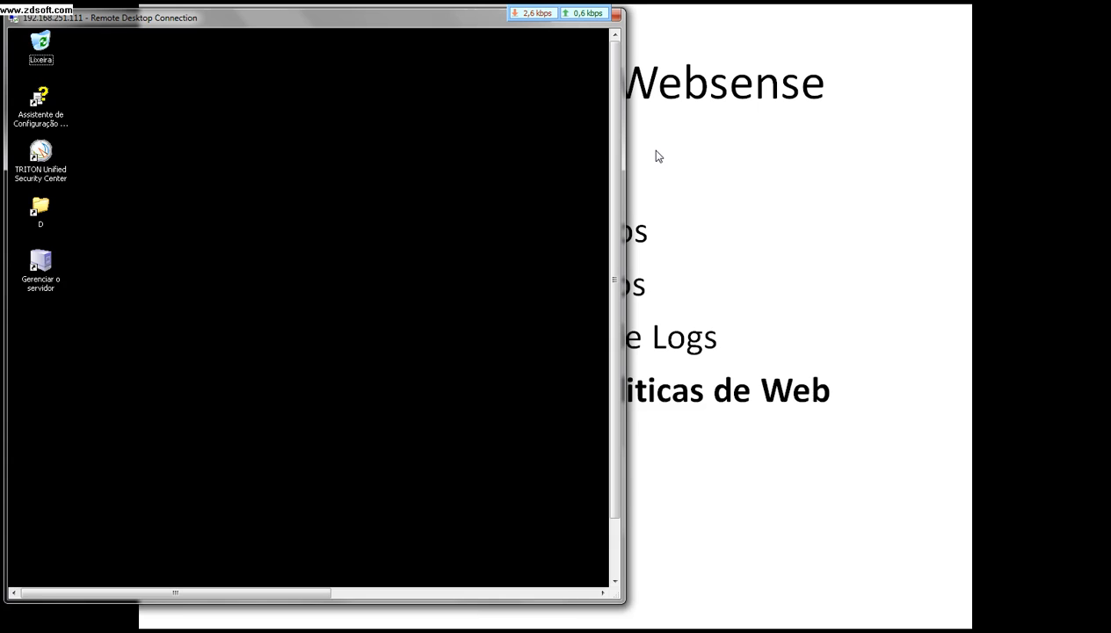
Step: Launch Websense TRITON Setup from the Start menu and choose Modify for Web Security
double_click(443, 25)
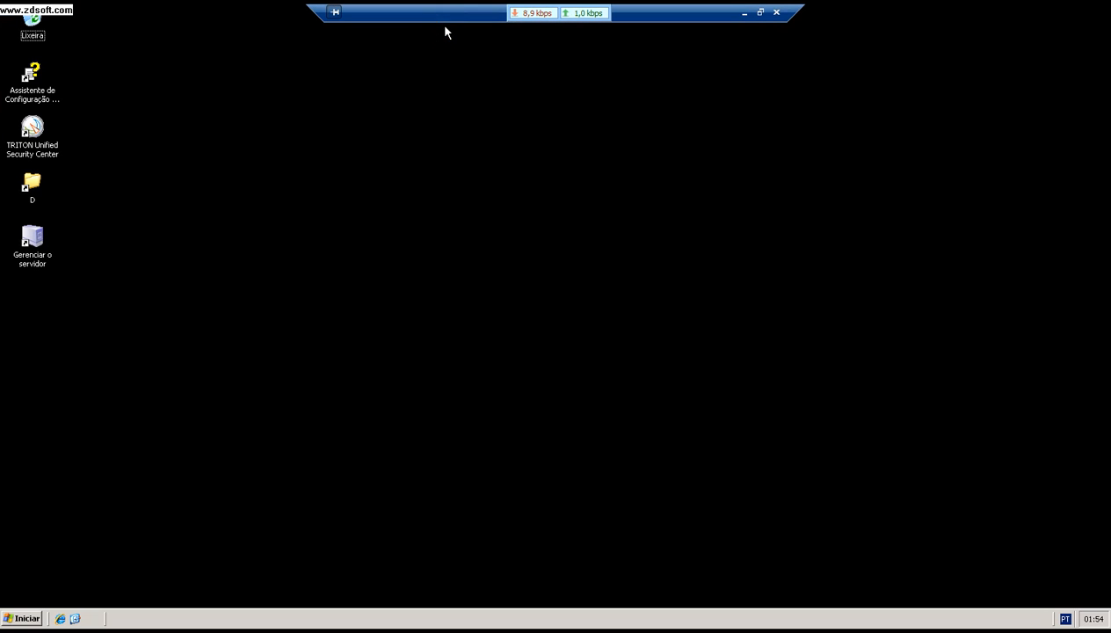
click(21, 618)
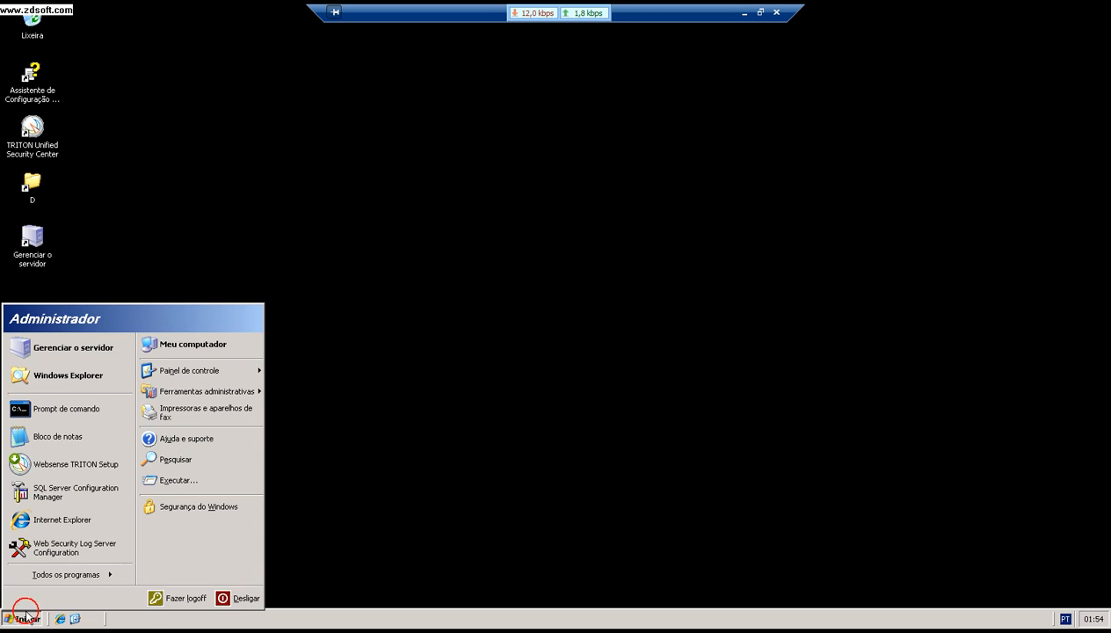
click(80, 470)
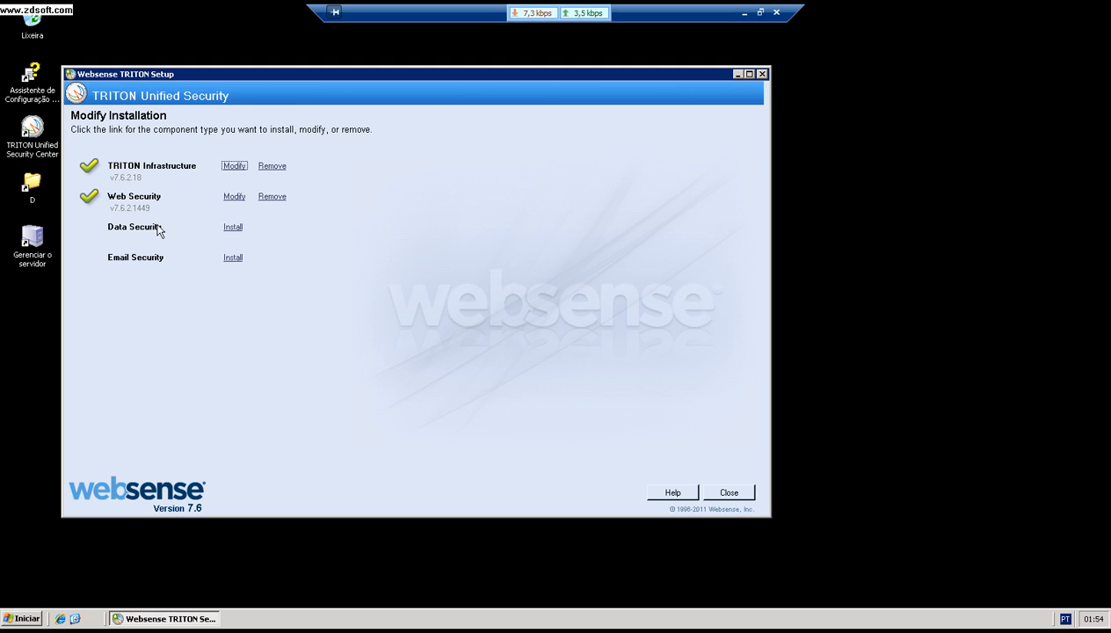
click(229, 198)
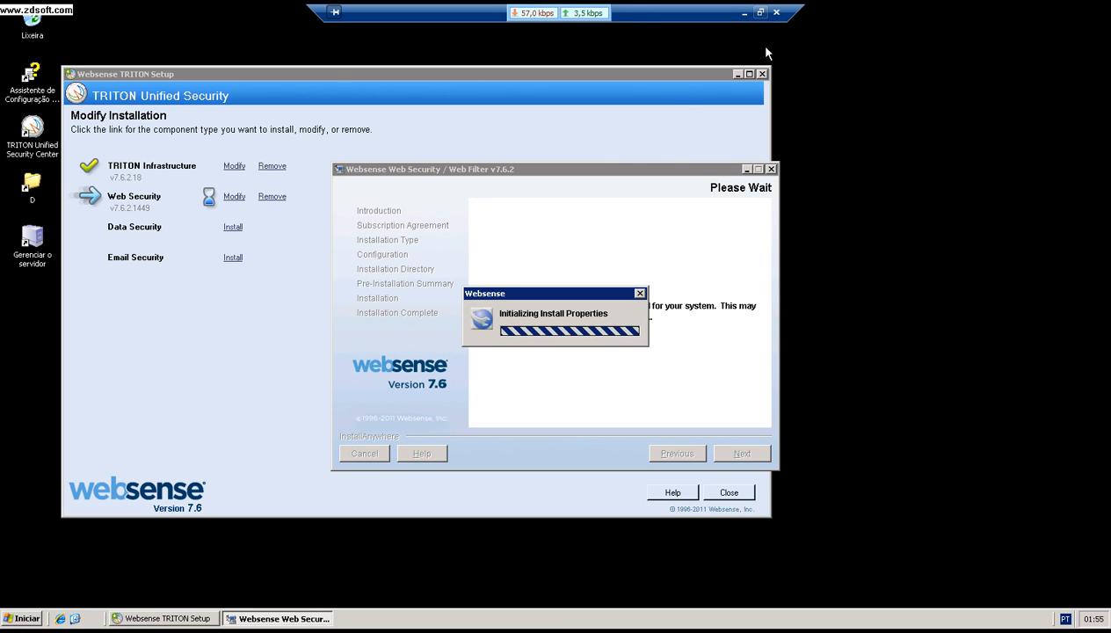
click(761, 12)
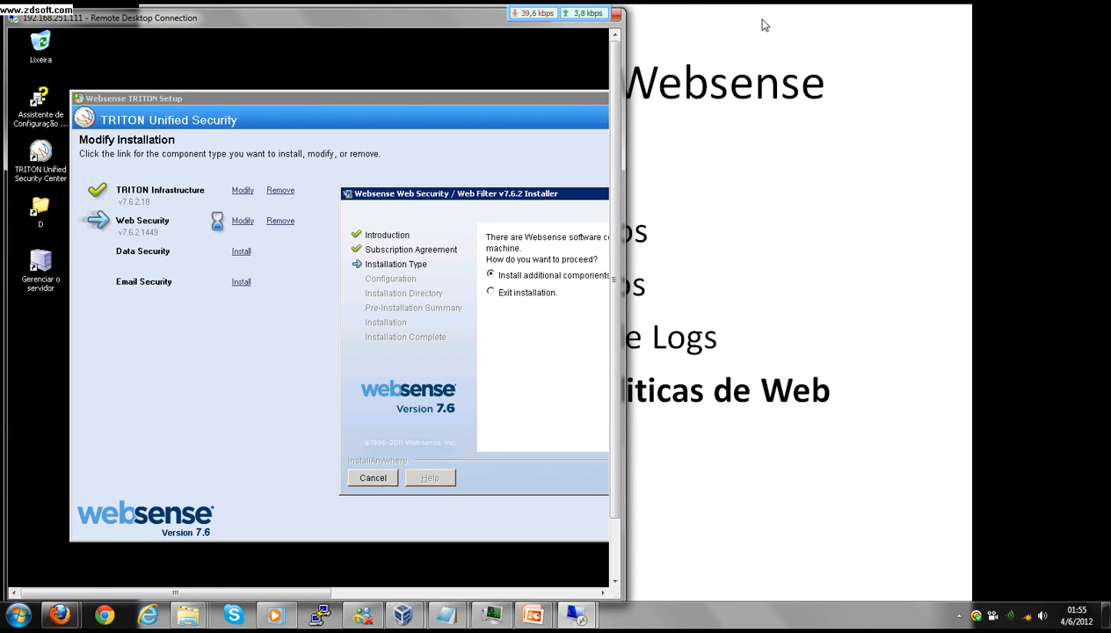
Step: Keep 'Install additional components on this machine' and tick Filtering Service in the component list
double_click(483, 21)
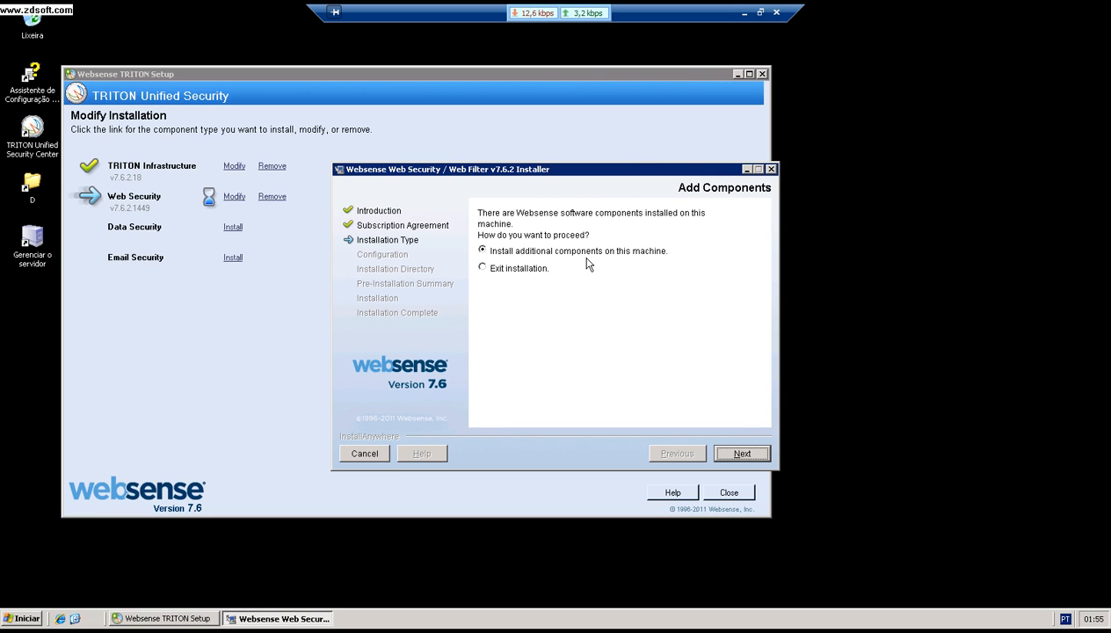
click(739, 454)
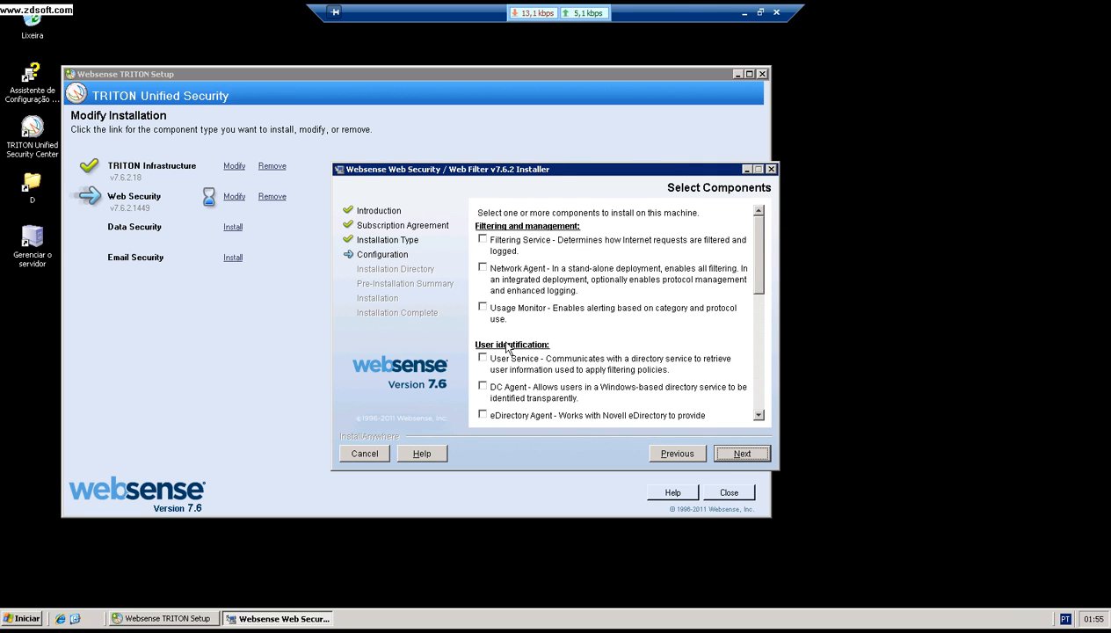
click(482, 240)
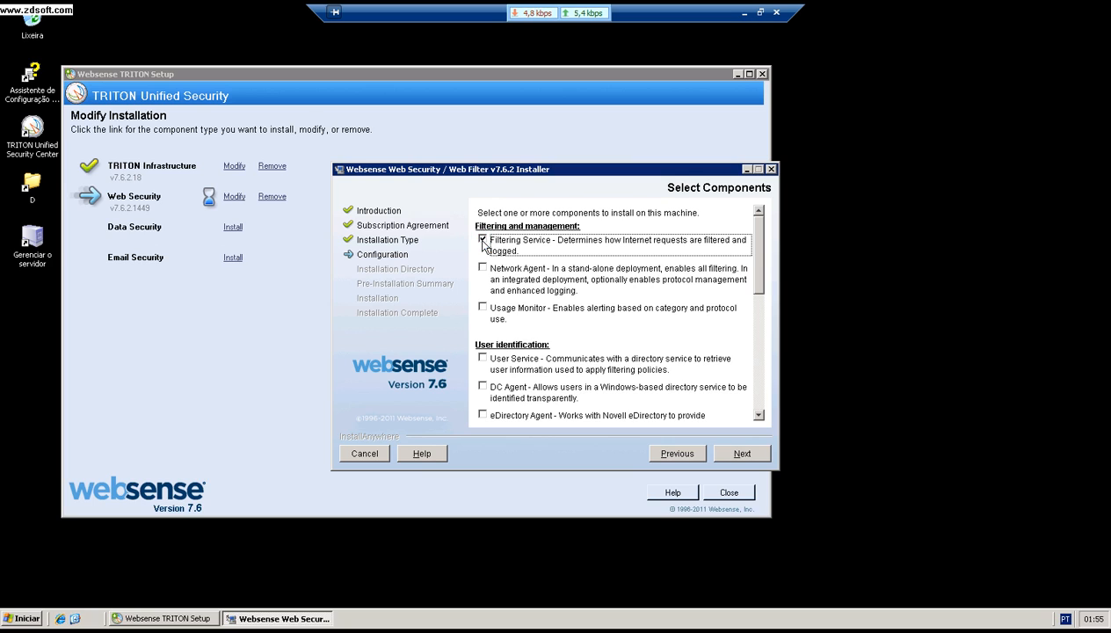
Step: Also tick Network Agent, Usage Monitor and User Service, review the list, and continue
click(482, 268)
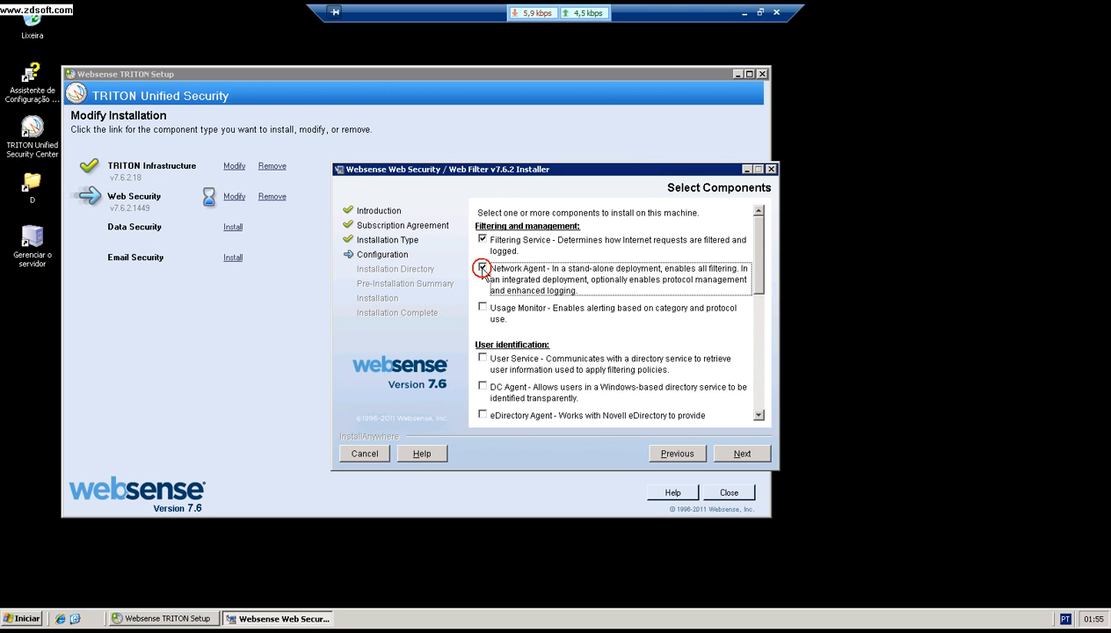
click(481, 310)
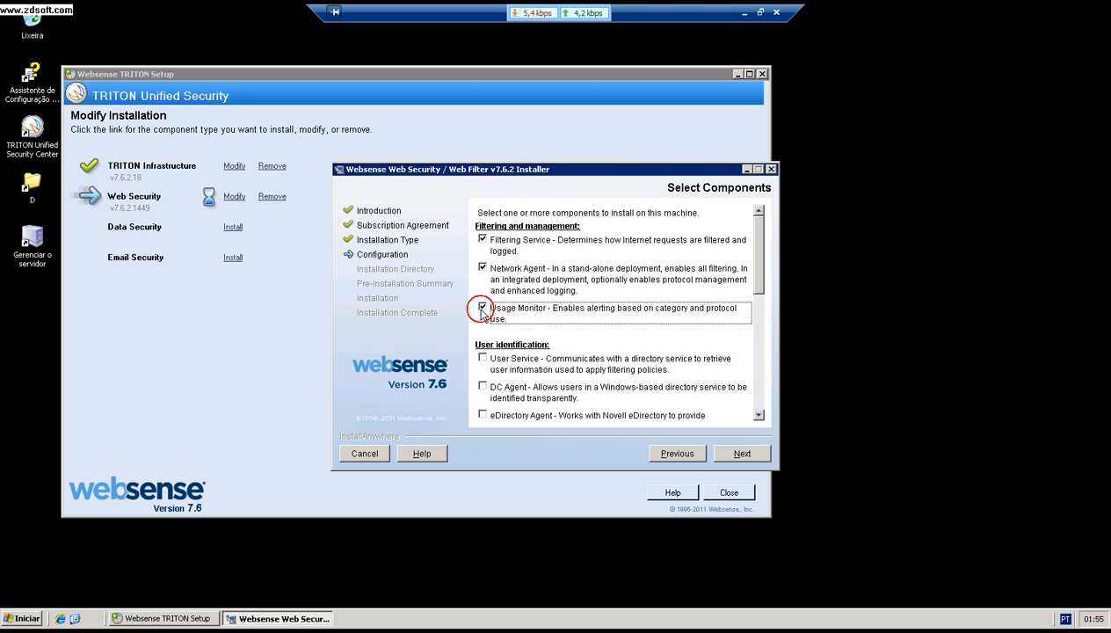
click(482, 361)
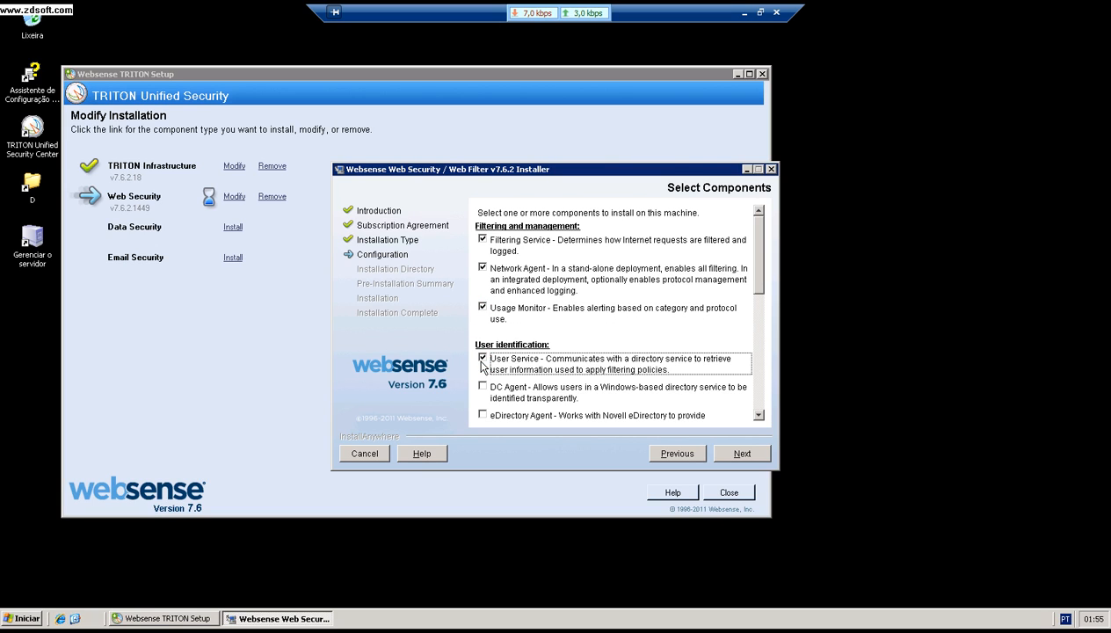
drag(757, 288, 765, 391)
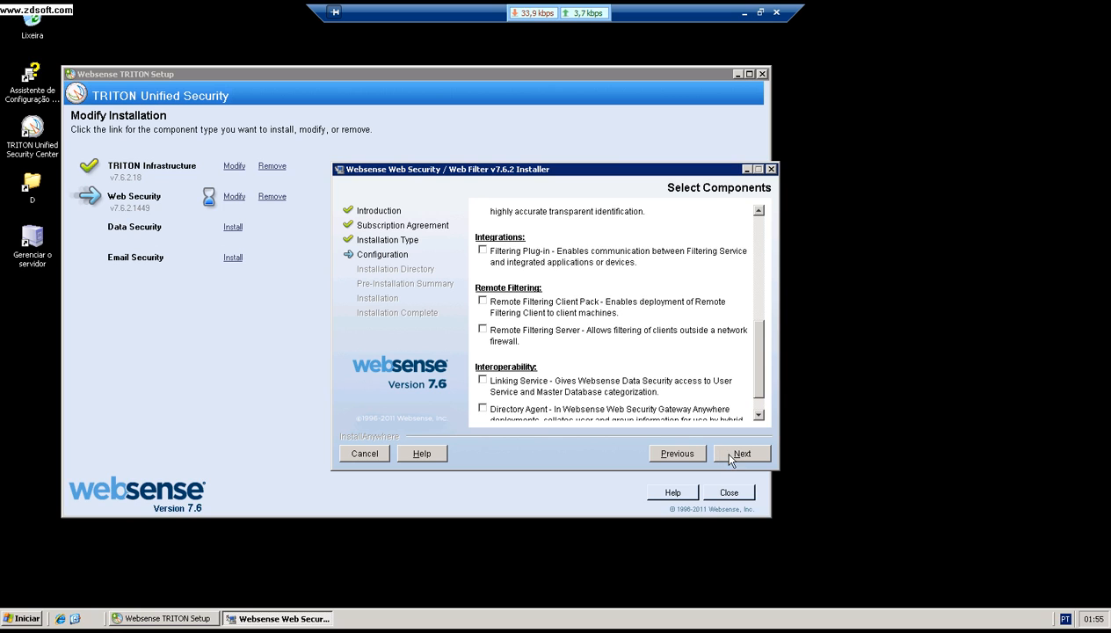
drag(761, 378, 747, 271)
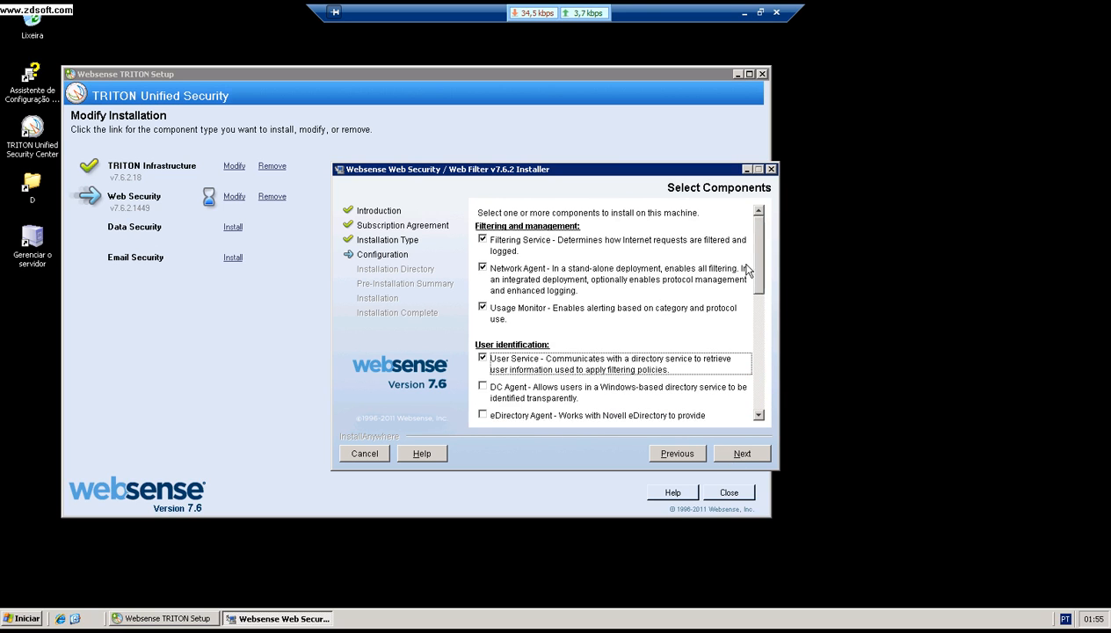
click(737, 454)
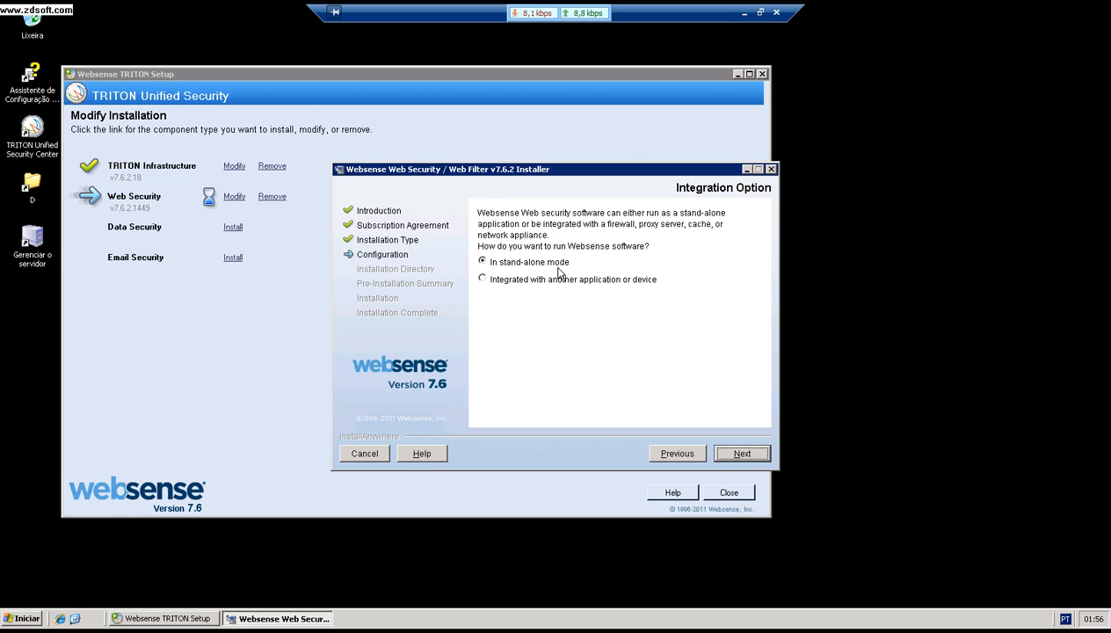
Step: Keep stand-alone mode and also monitor the 192.168.251.111 network card
click(729, 455)
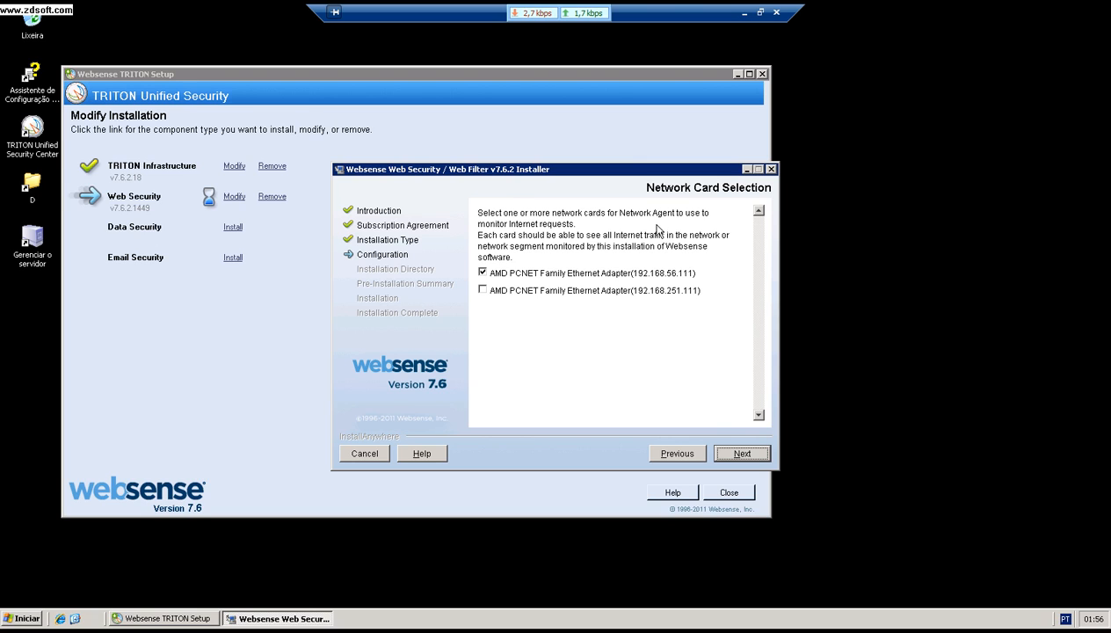
click(483, 291)
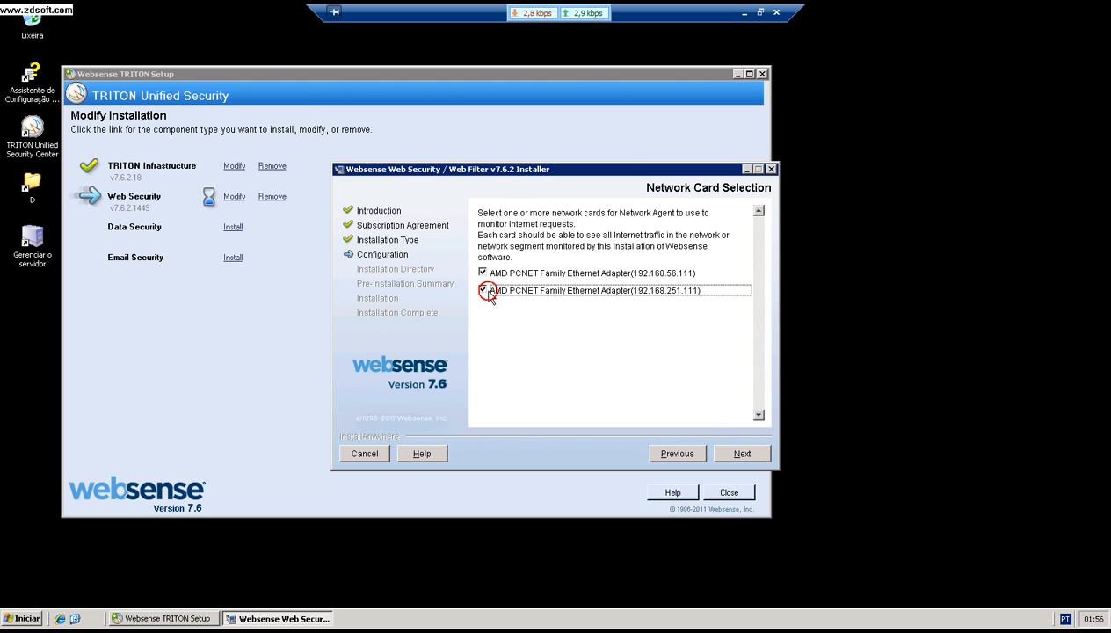
click(742, 454)
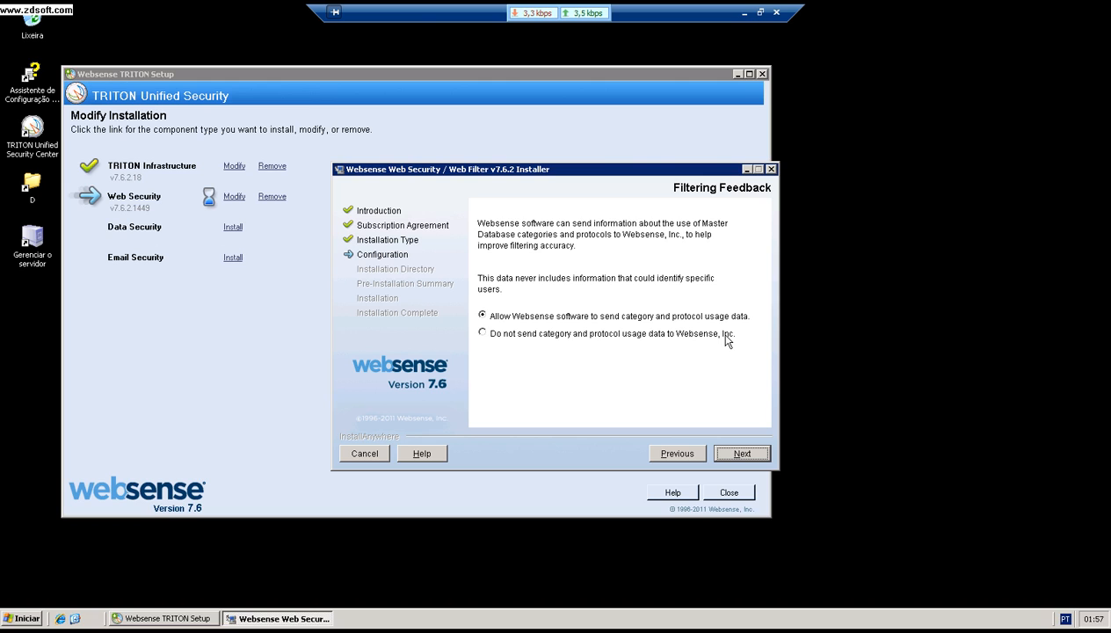
Step: Accept the usage feedback setting, configure directory access later, and start installing from the summary
click(737, 457)
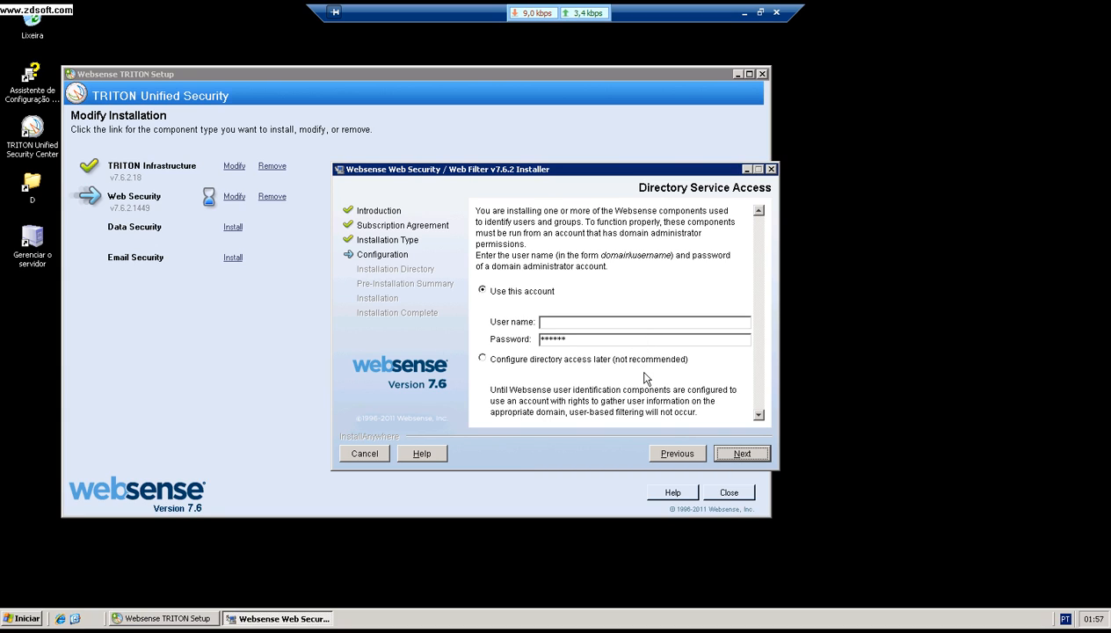
click(611, 364)
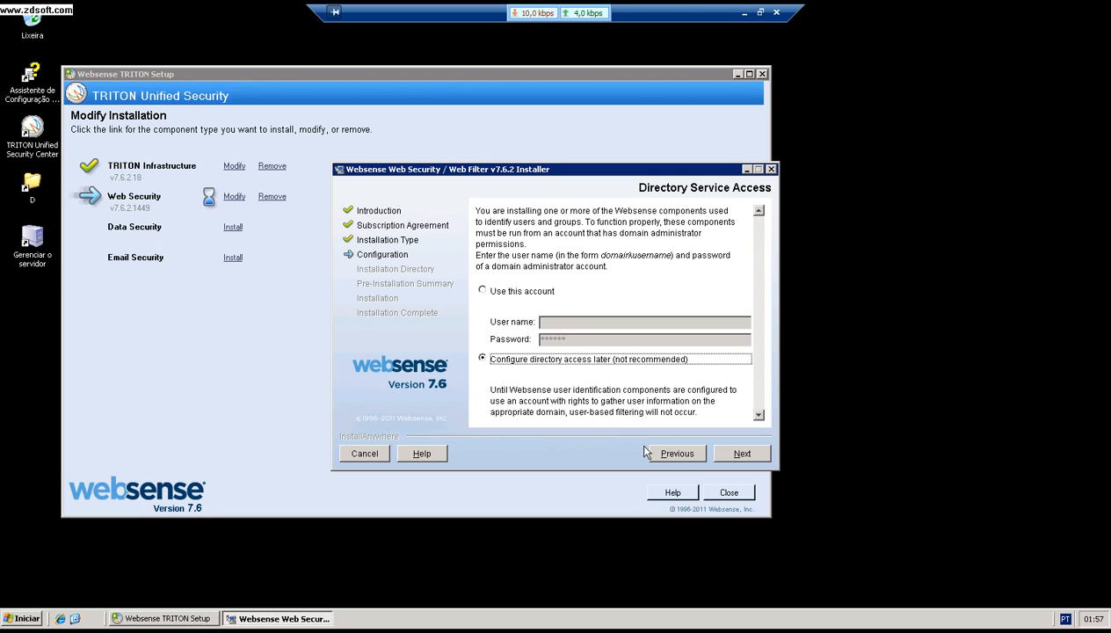
click(742, 454)
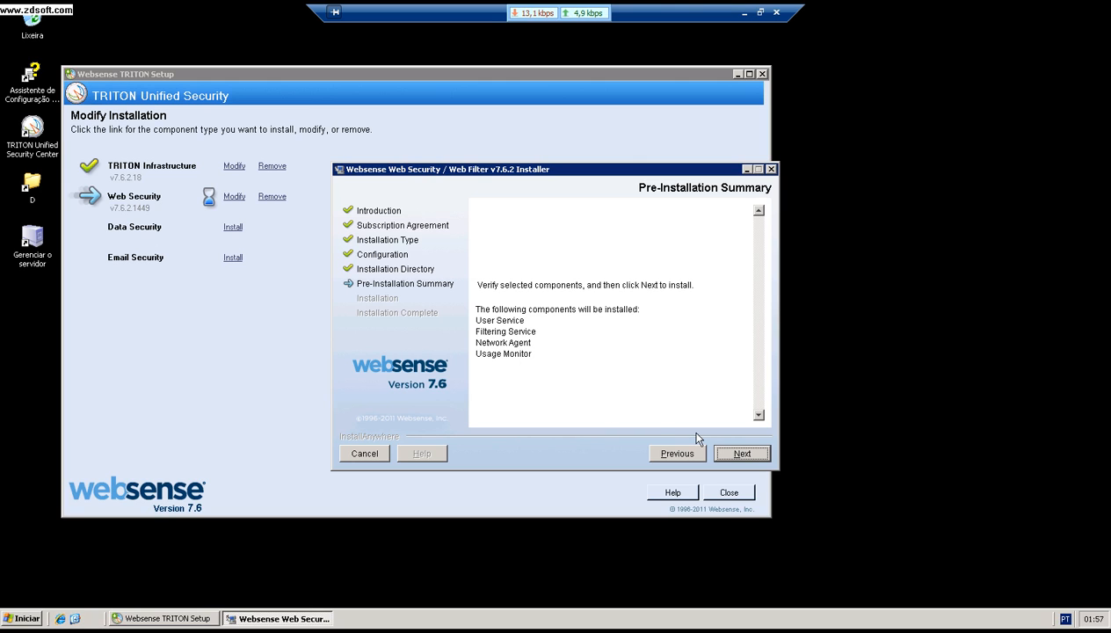
click(742, 454)
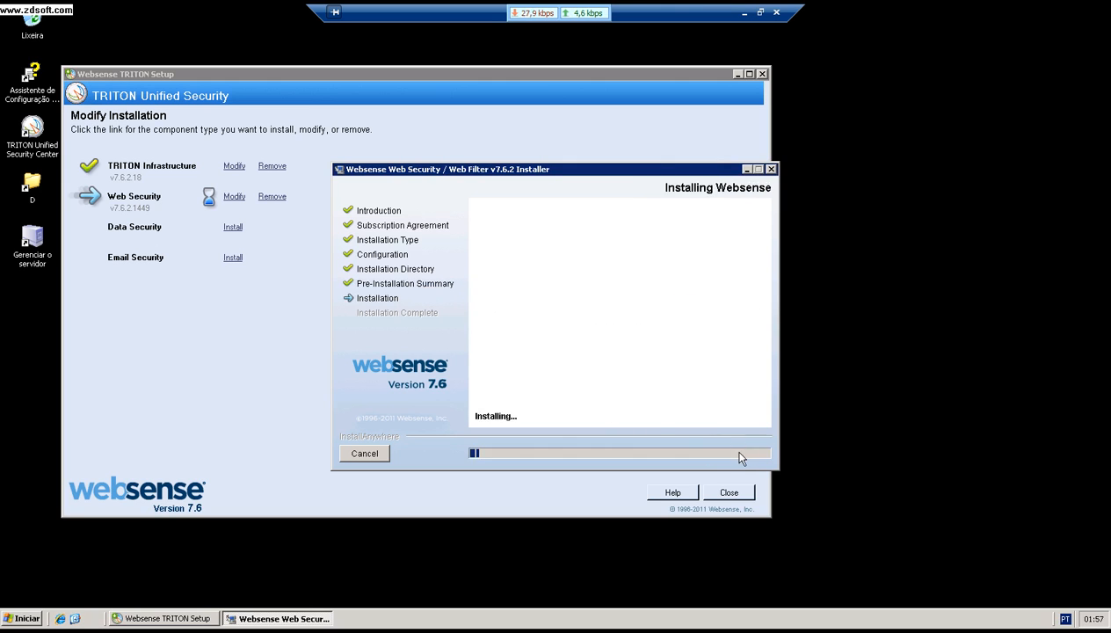
Step: Let the Web Security components install, then finish the installer and recentre the setup window
click(760, 12)
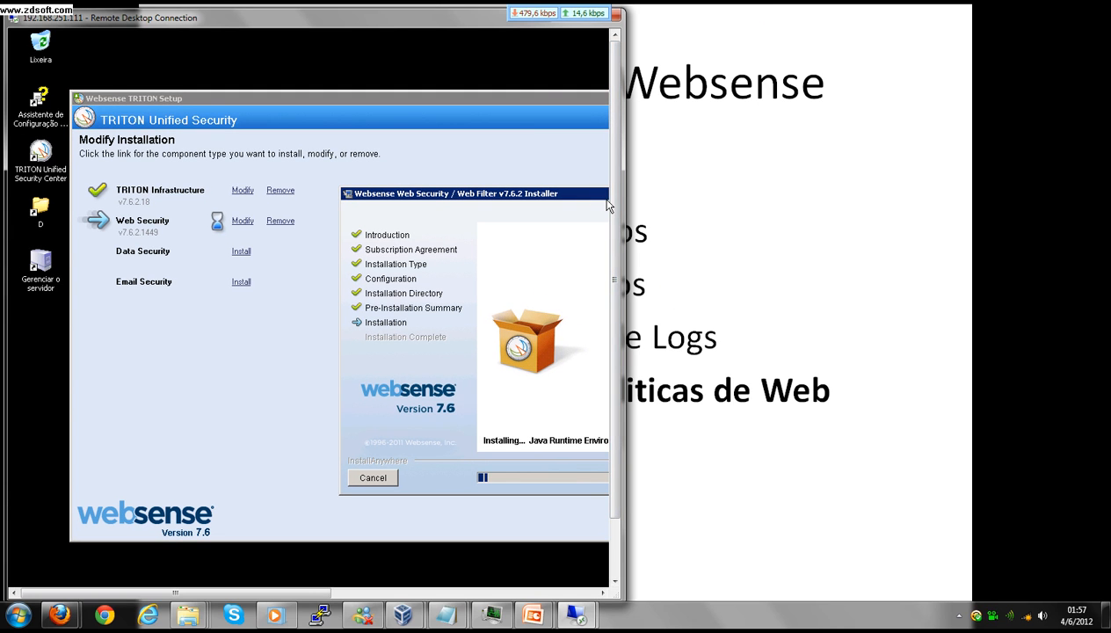
double_click(487, 18)
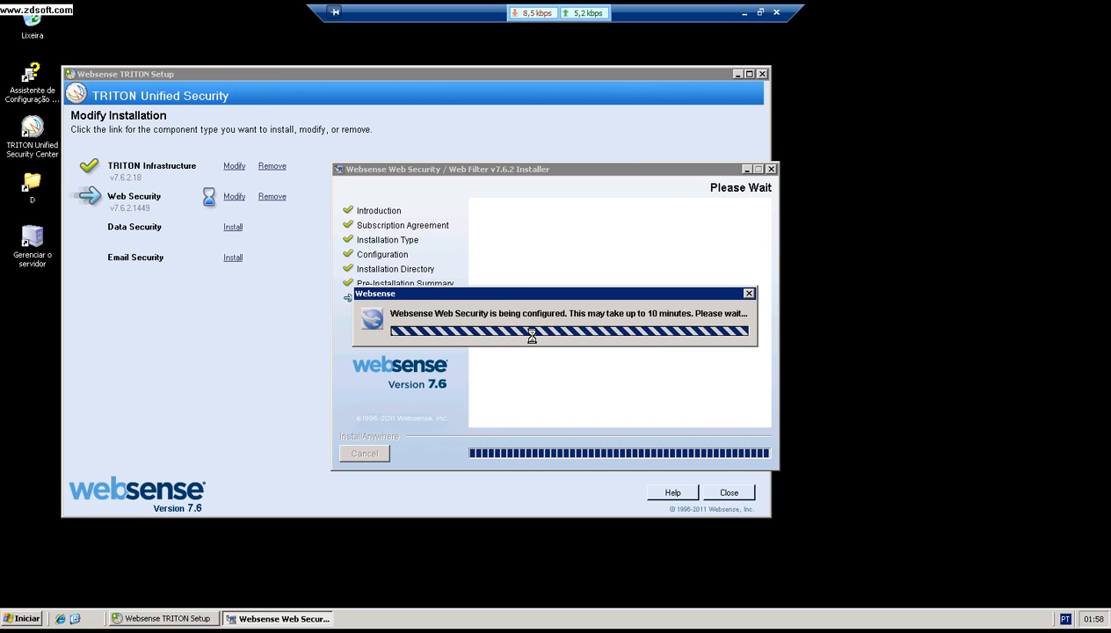
click(701, 167)
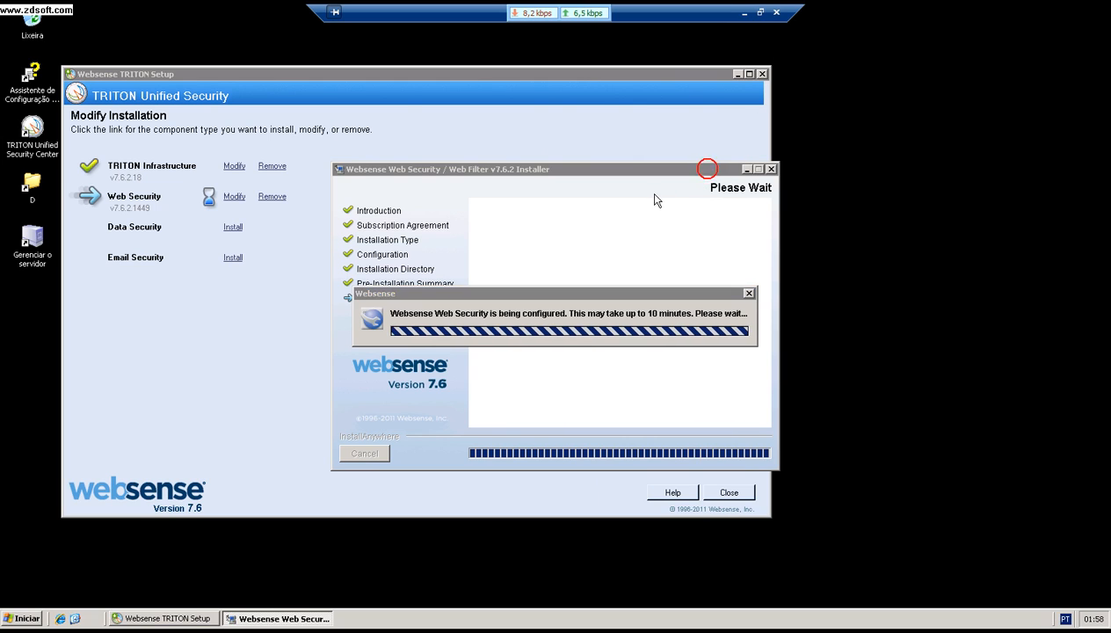
click(760, 12)
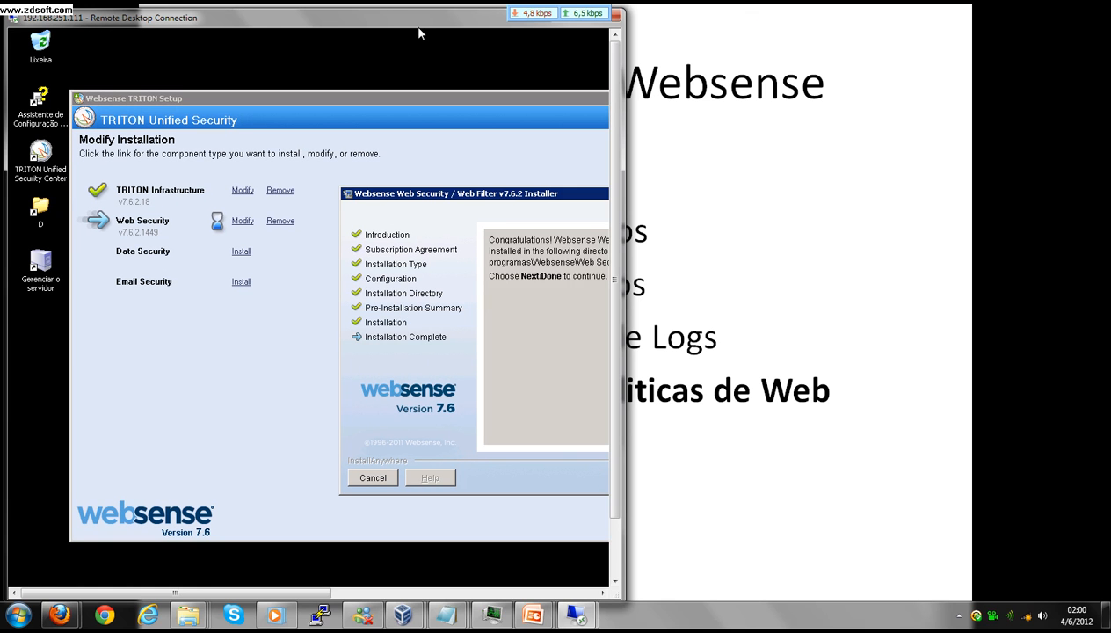
double_click(415, 22)
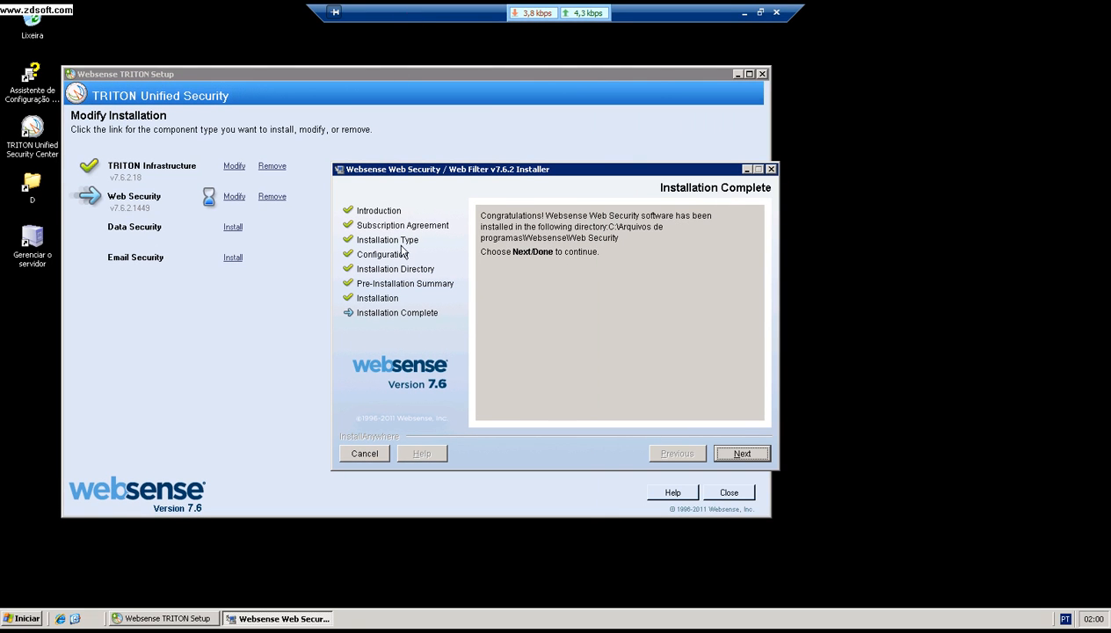
click(742, 456)
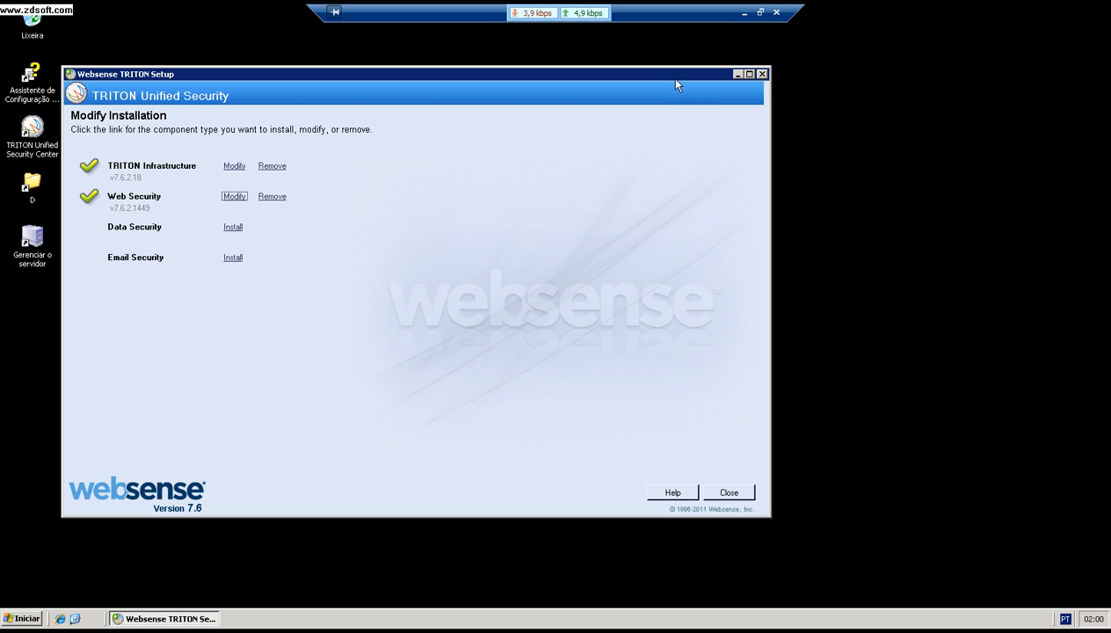
drag(676, 77, 774, 84)
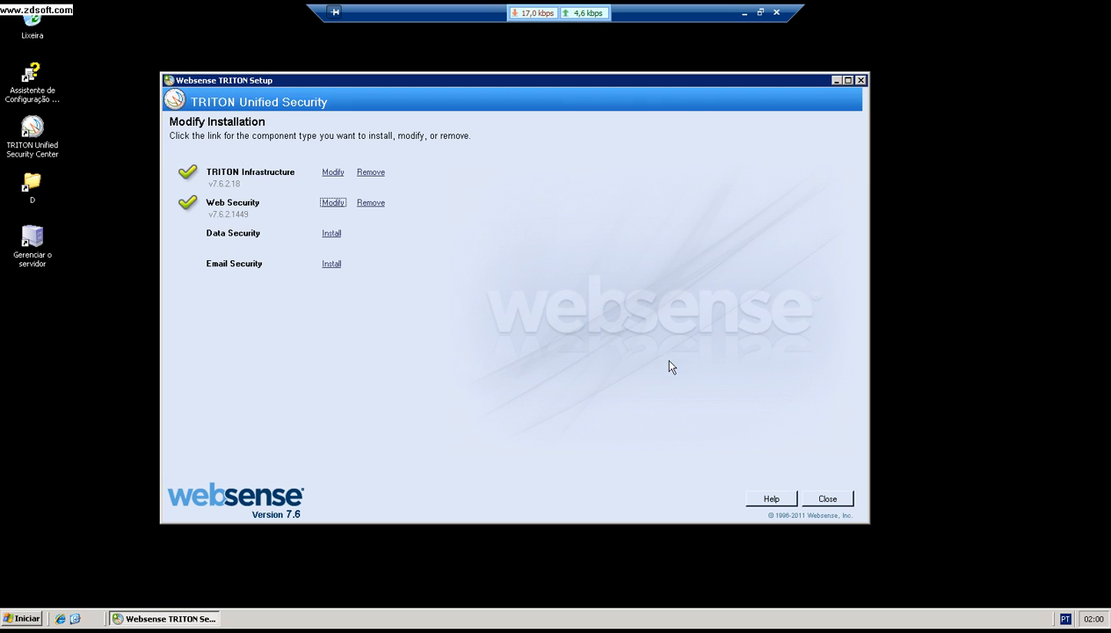
Step: Exit TRITON Setup and launch the TRITON Unified Security Center console shortcut
click(832, 499)
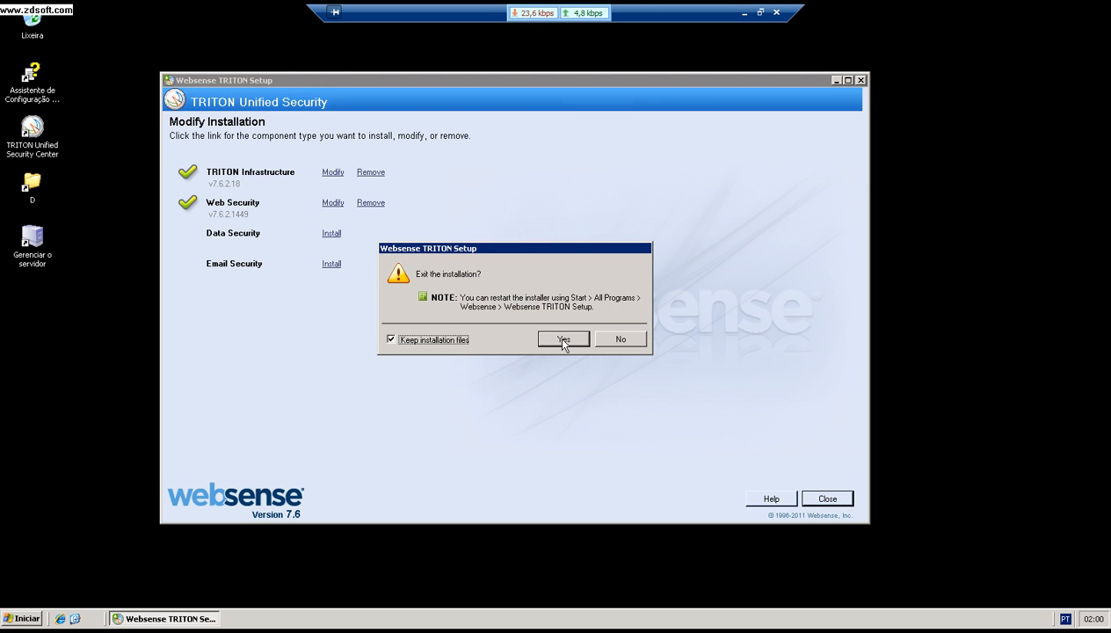
click(563, 339)
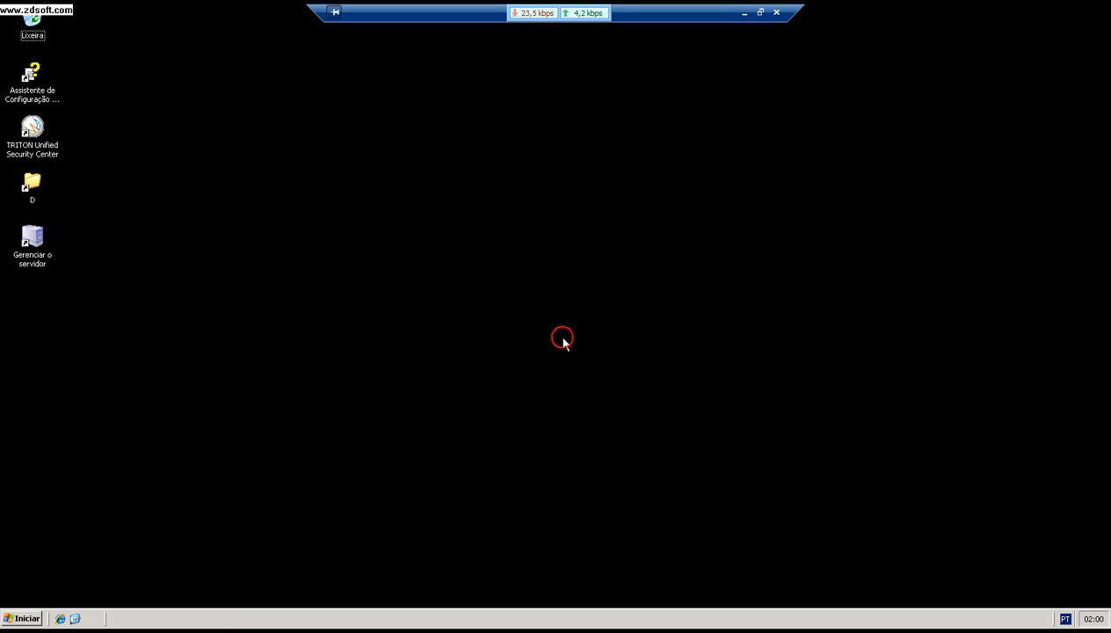
click(55, 146)
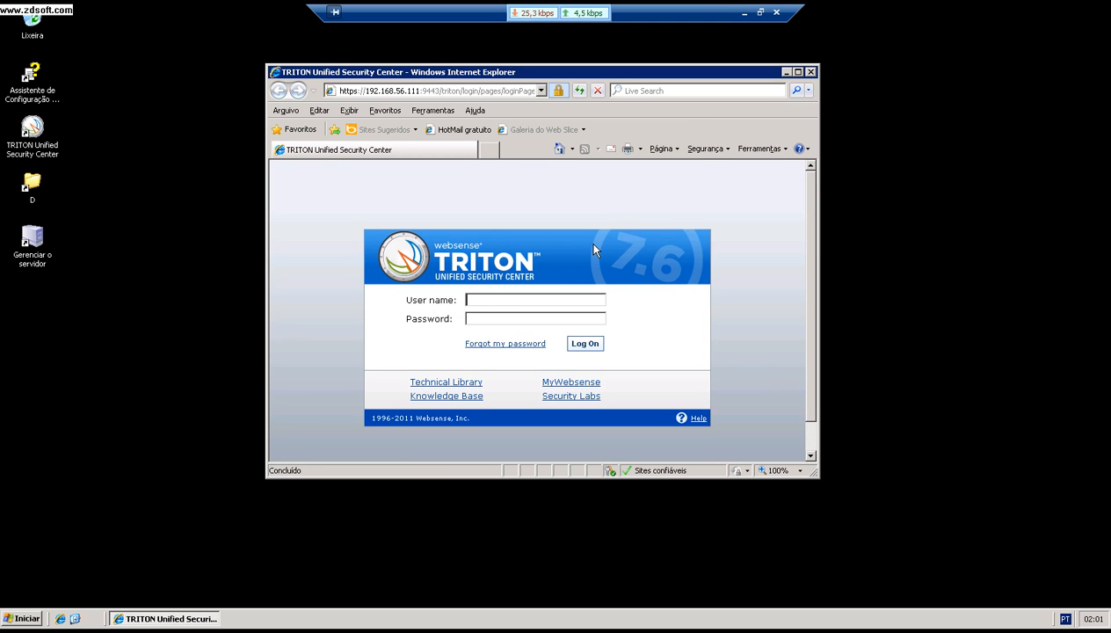
Step: Log on as admin with the account password and maximize the console browser window
text(admin)
key(Tab)
text(******)
key(Return)
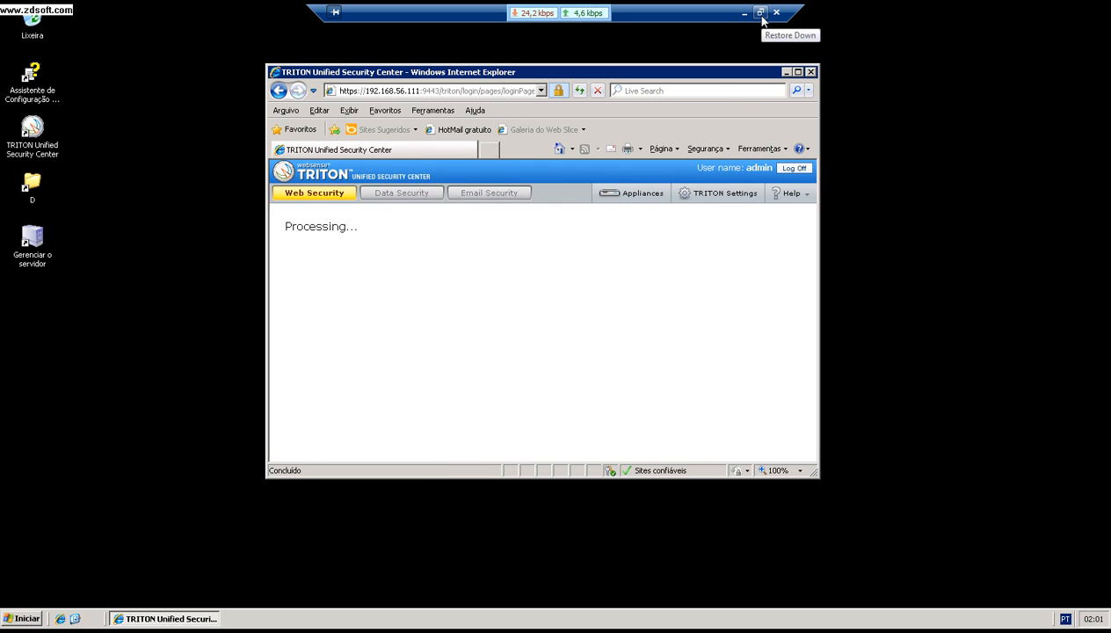
double_click(737, 73)
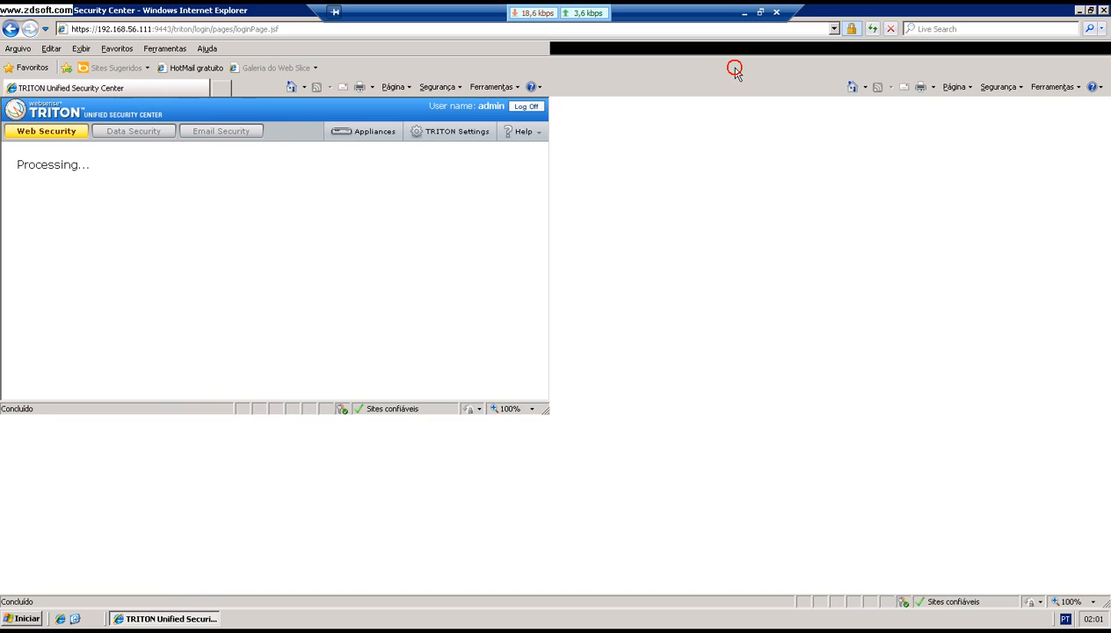
click(761, 12)
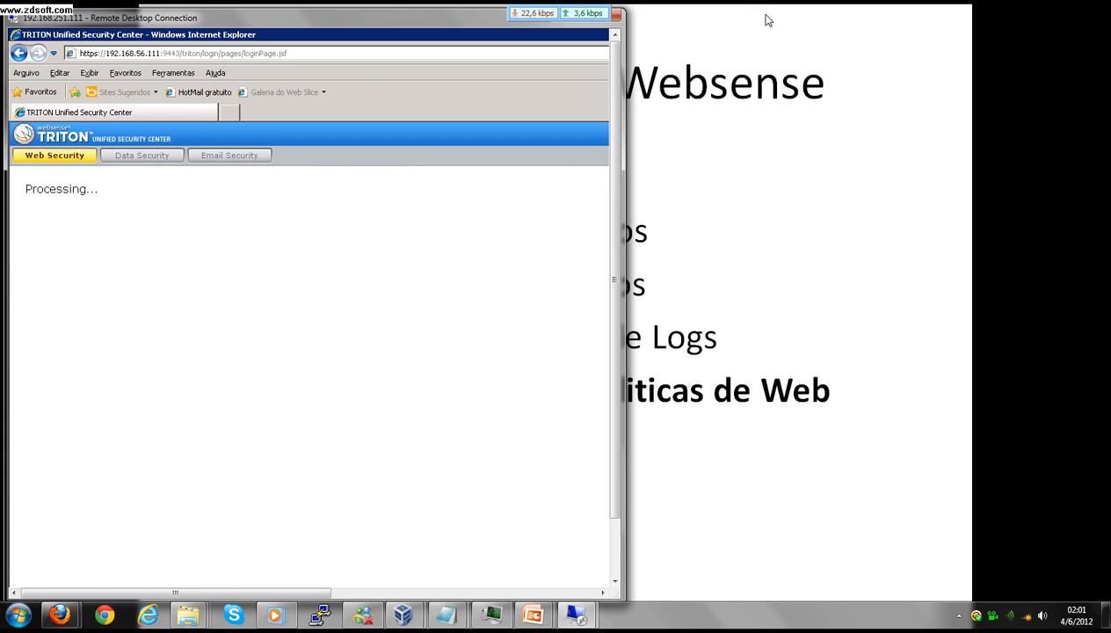
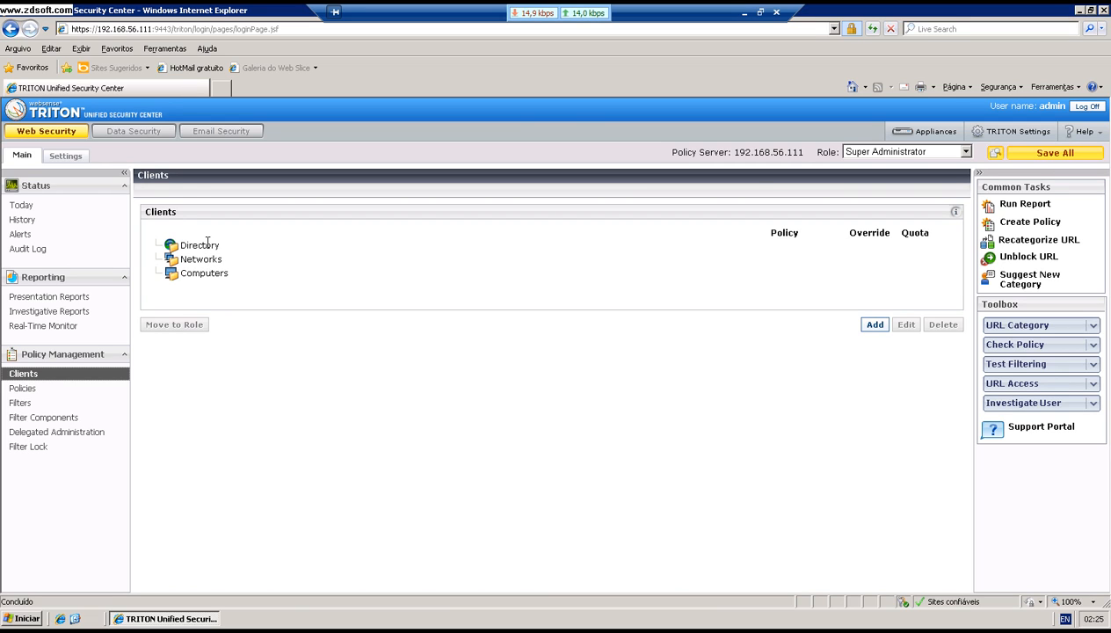
Step: Select and then deselect the Directory group on the Clients page
click(208, 243)
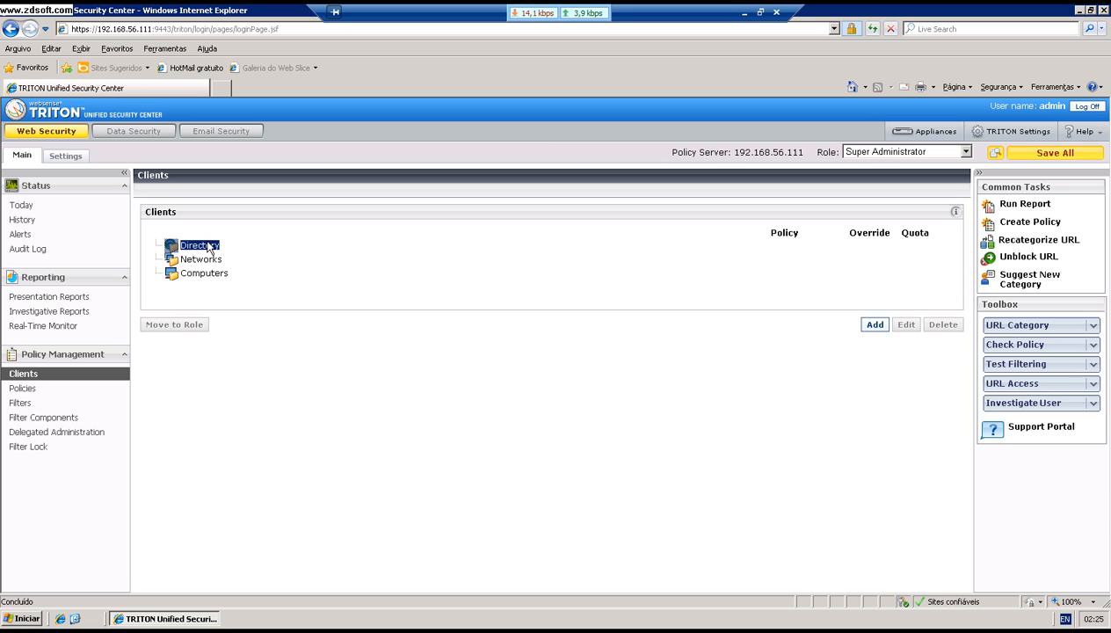
click(217, 248)
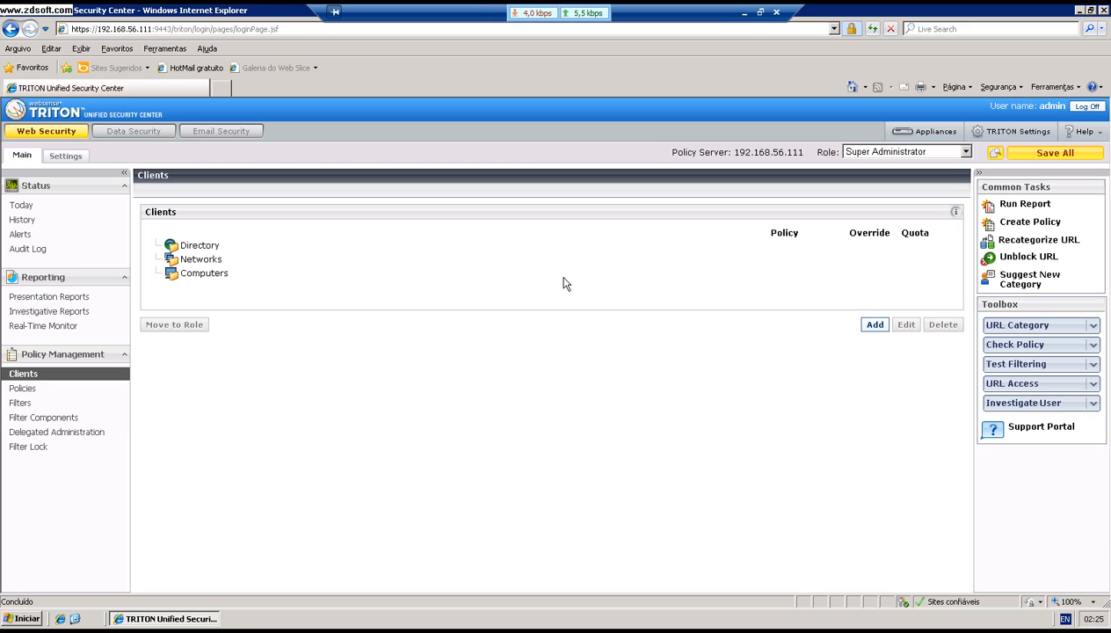
Step: Enter computer IP 192.168.251.200 as a selected client, keep the Default policy, and confirm
click(875, 325)
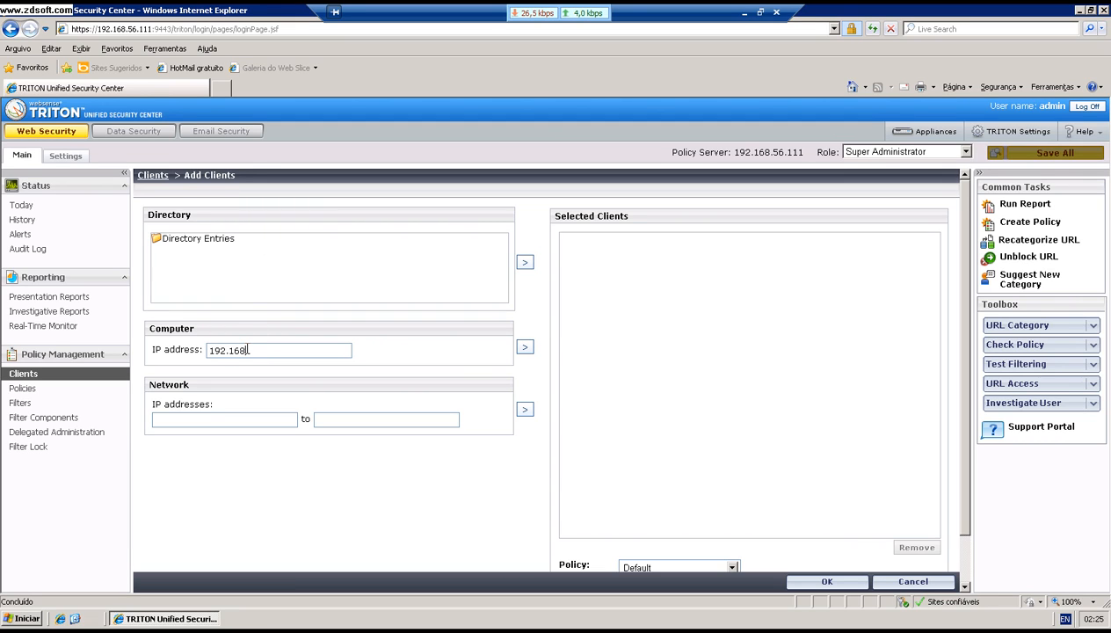
text(51)
key(BackSpace)
click(526, 347)
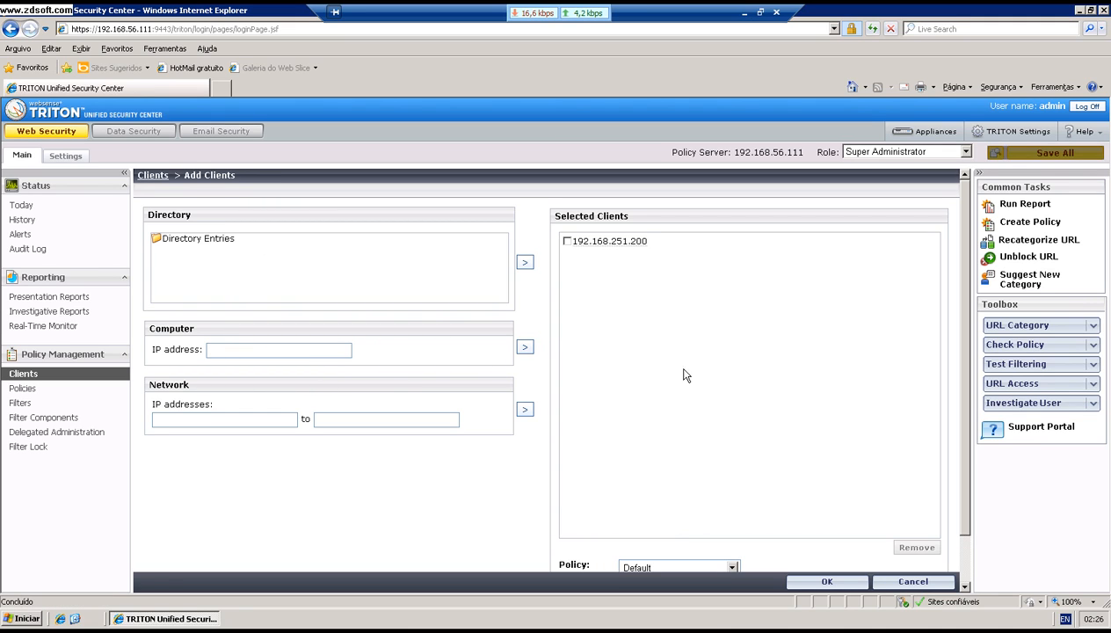
drag(965, 244, 965, 288)
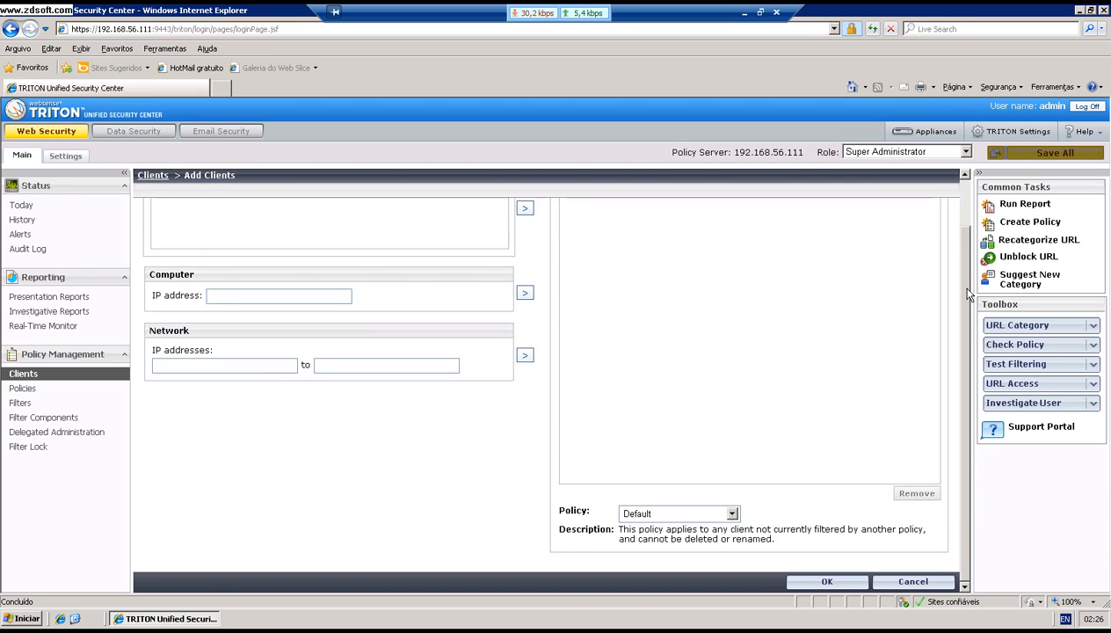
click(735, 515)
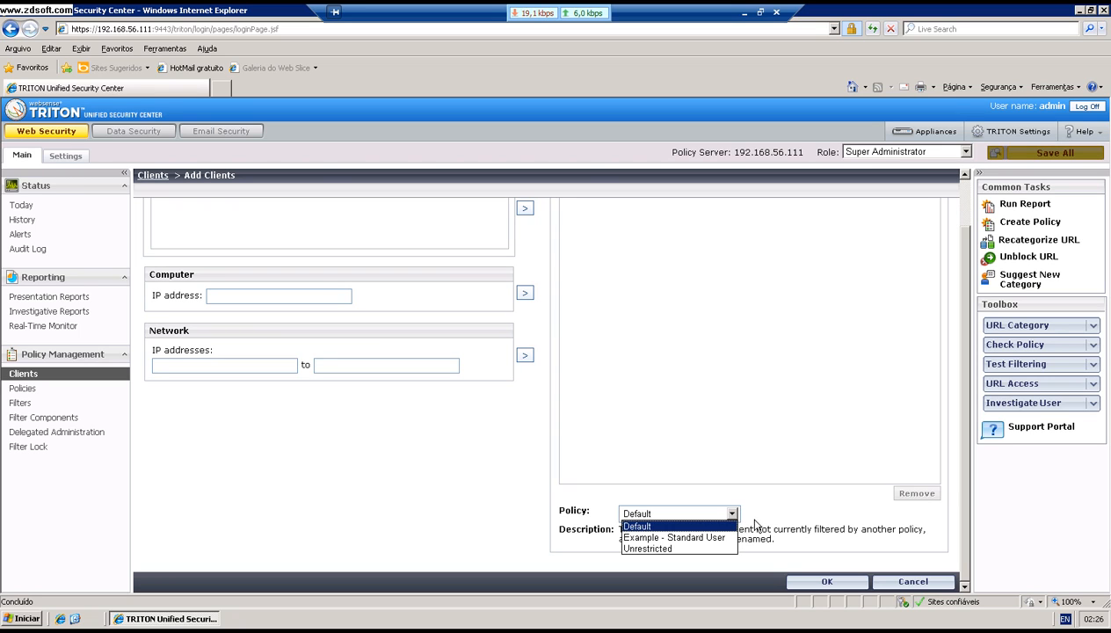
click(747, 516)
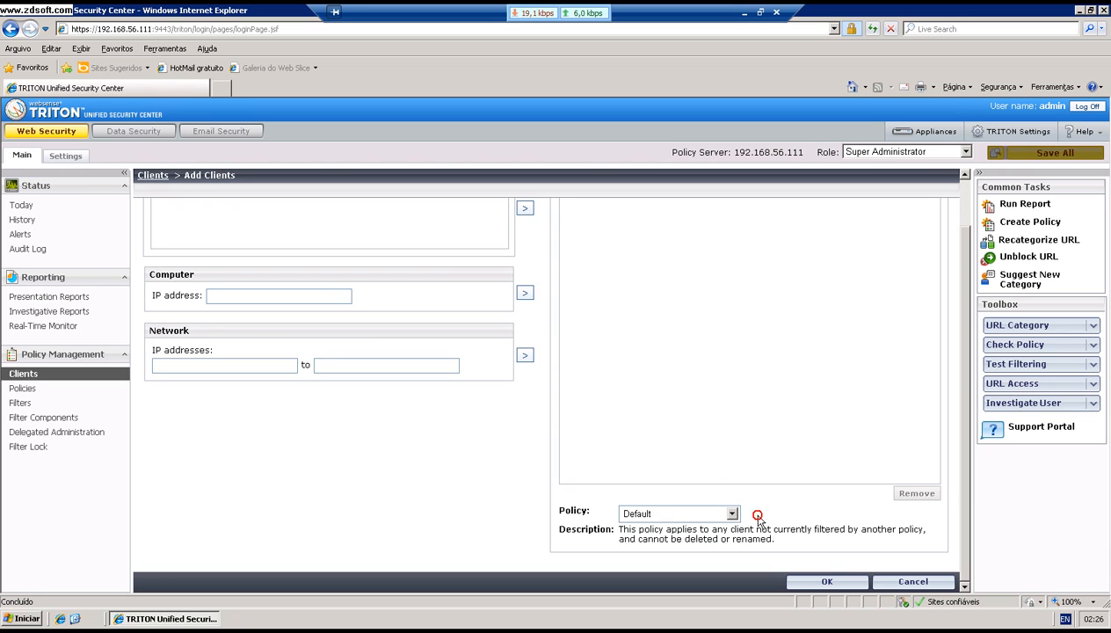
click(827, 582)
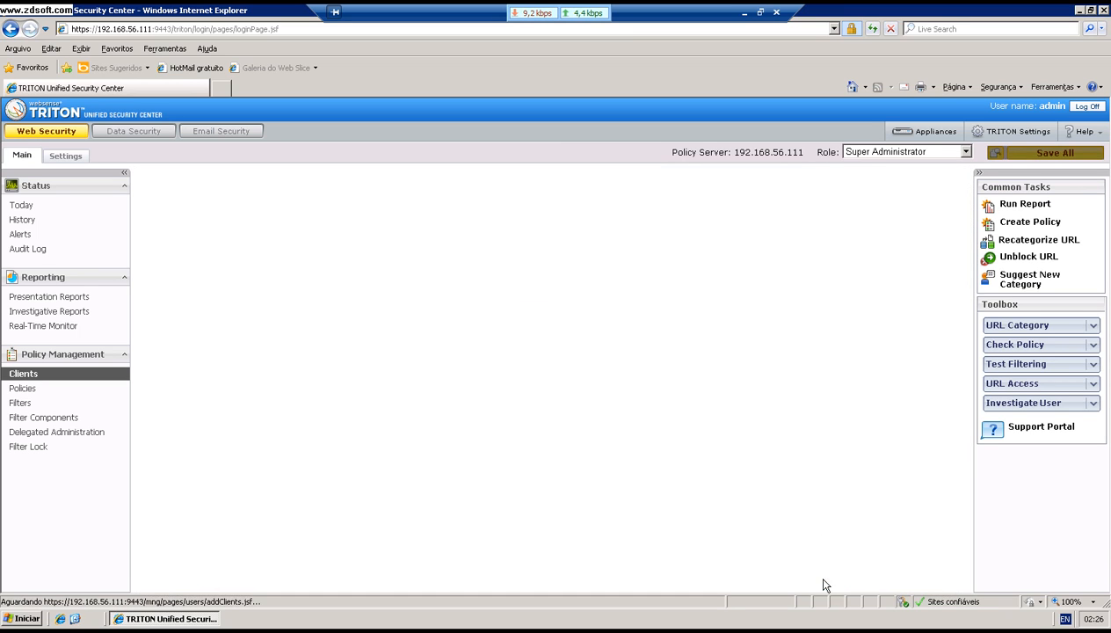
Step: Save all cached changes, then open the Default category filter from Filters for editing
click(1015, 156)
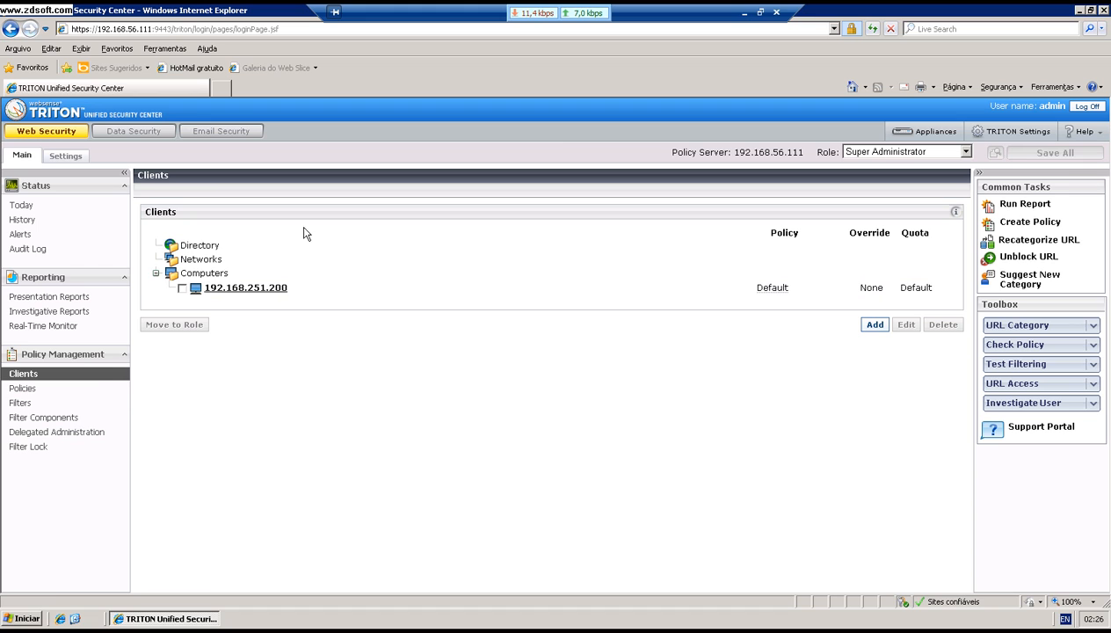
click(50, 404)
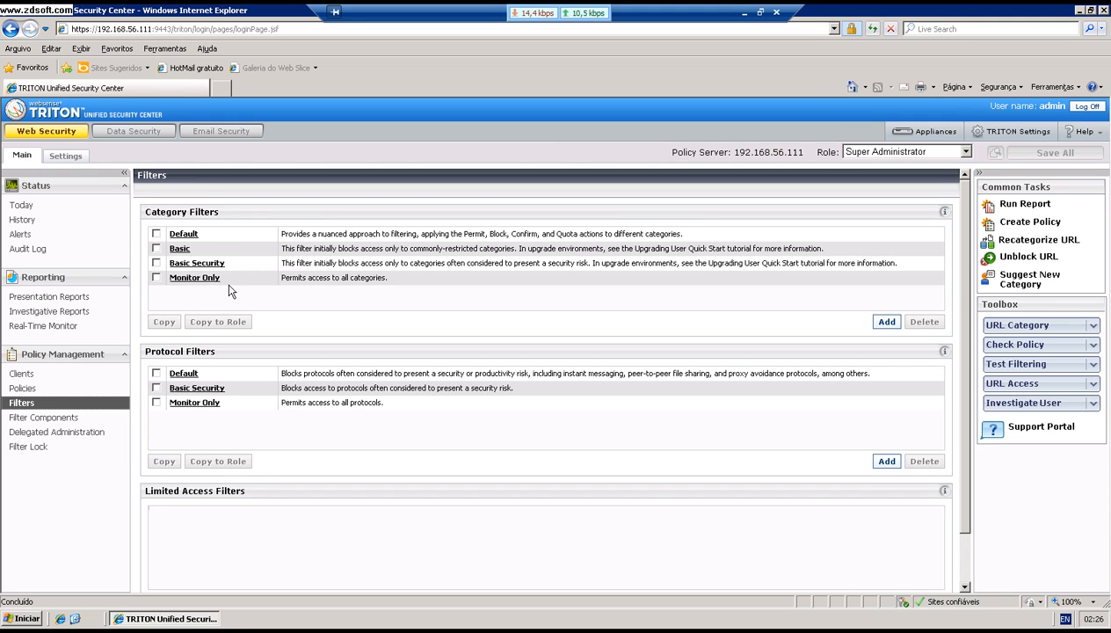
drag(216, 215, 163, 217)
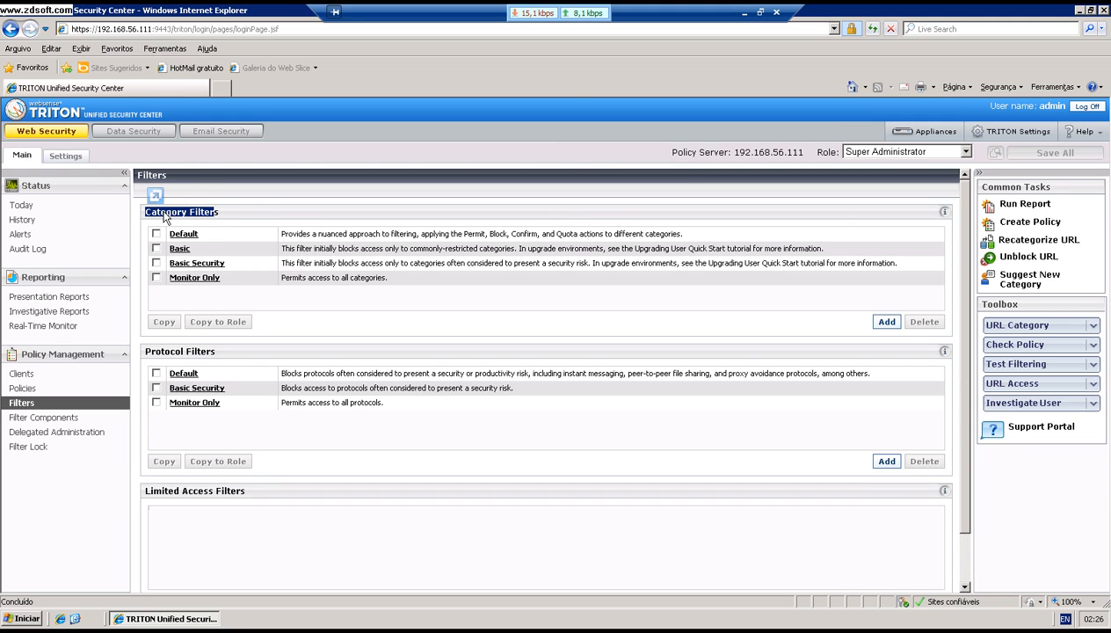
click(179, 421)
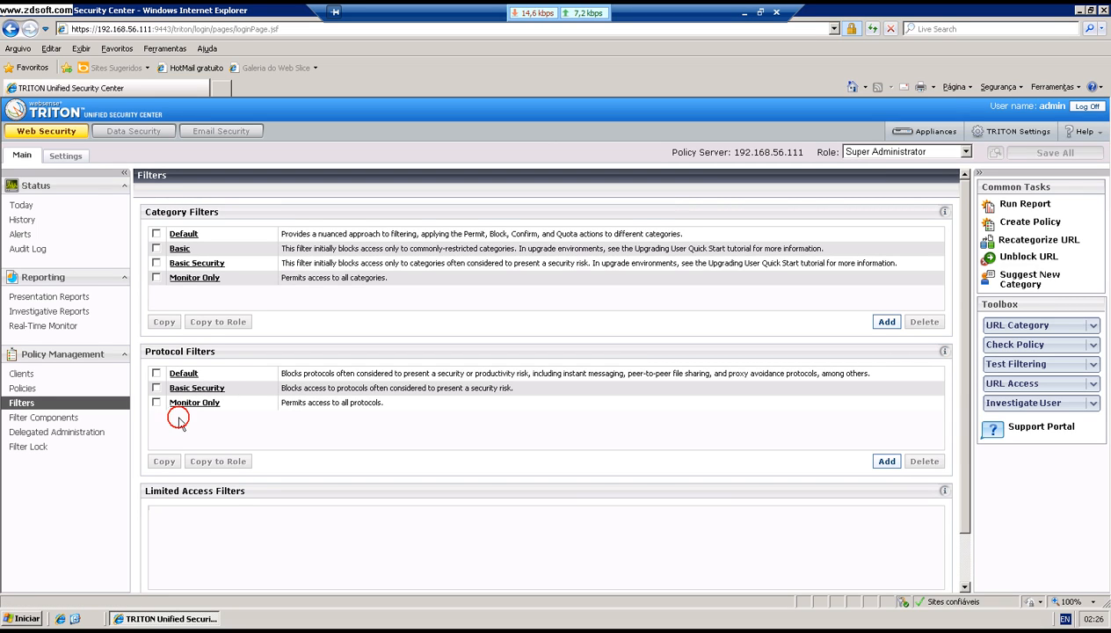
click(186, 236)
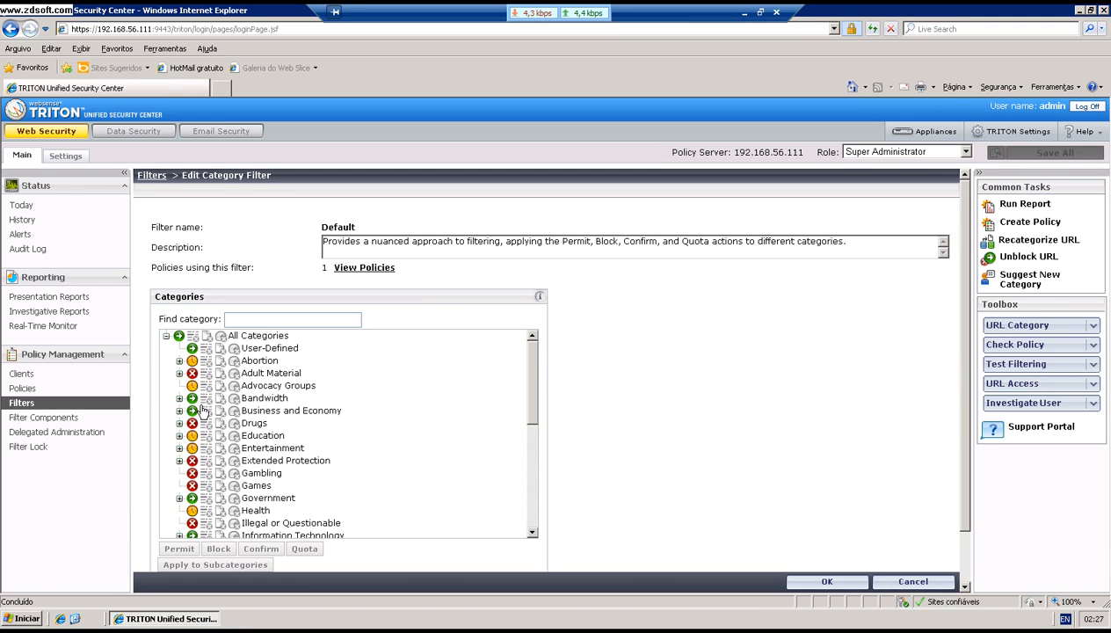
Step: Set Adult Material and all its subcategories to Block, then keep the filter change with OK
click(180, 373)
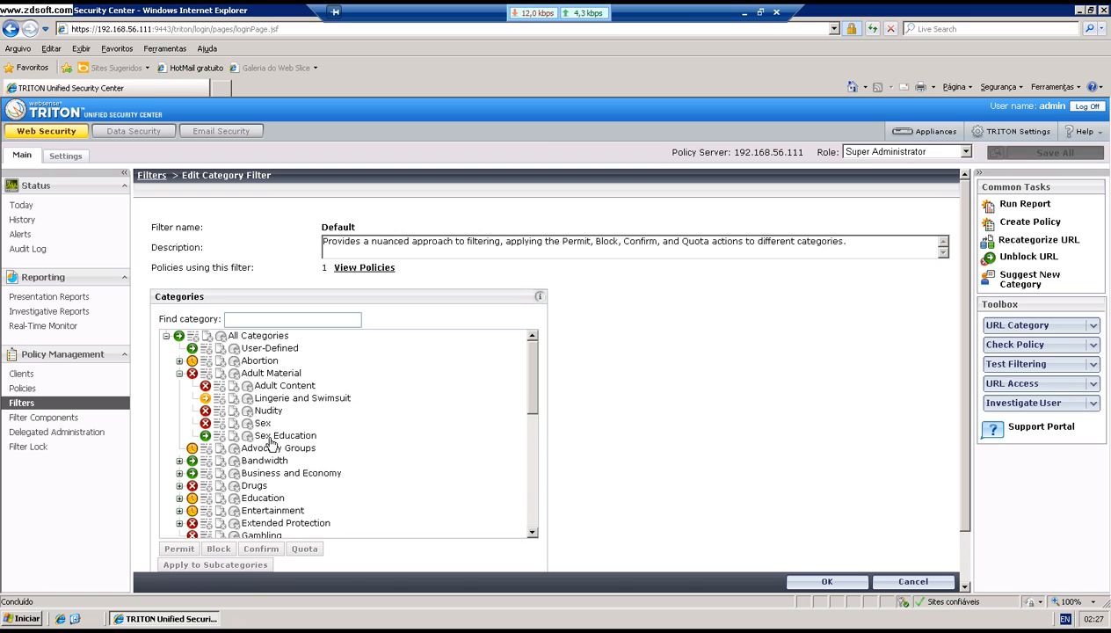
click(179, 374)
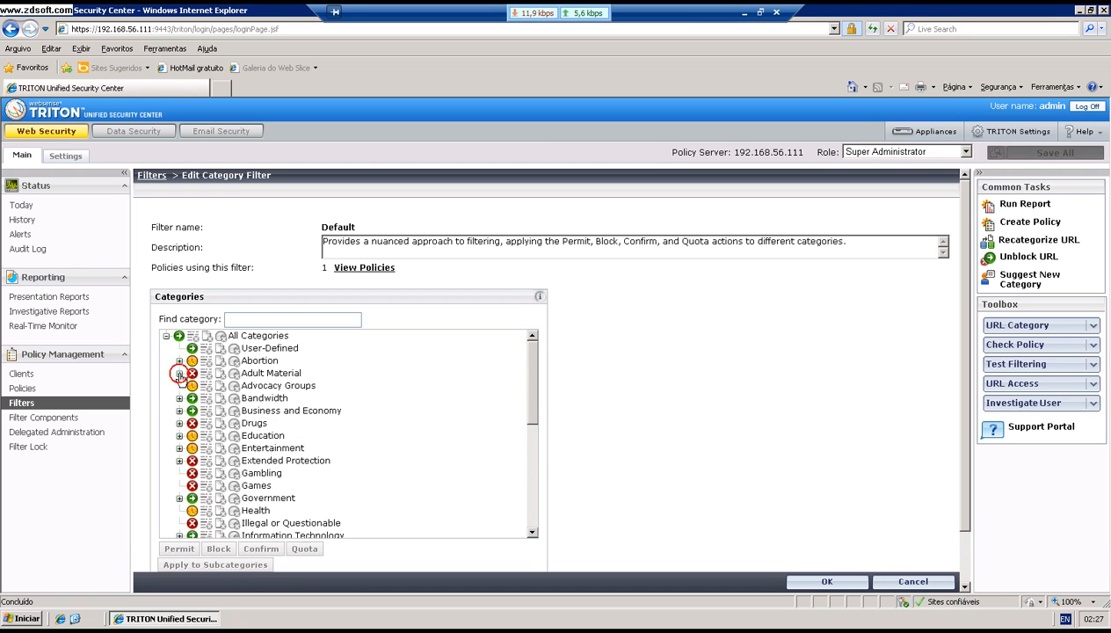
click(253, 374)
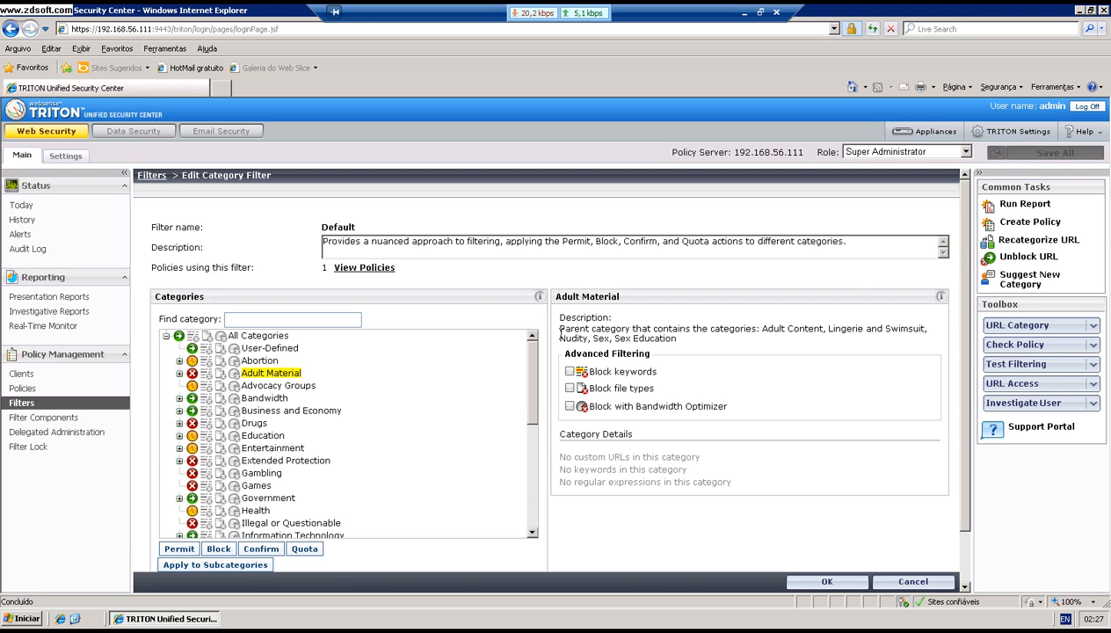
drag(965, 233, 962, 292)
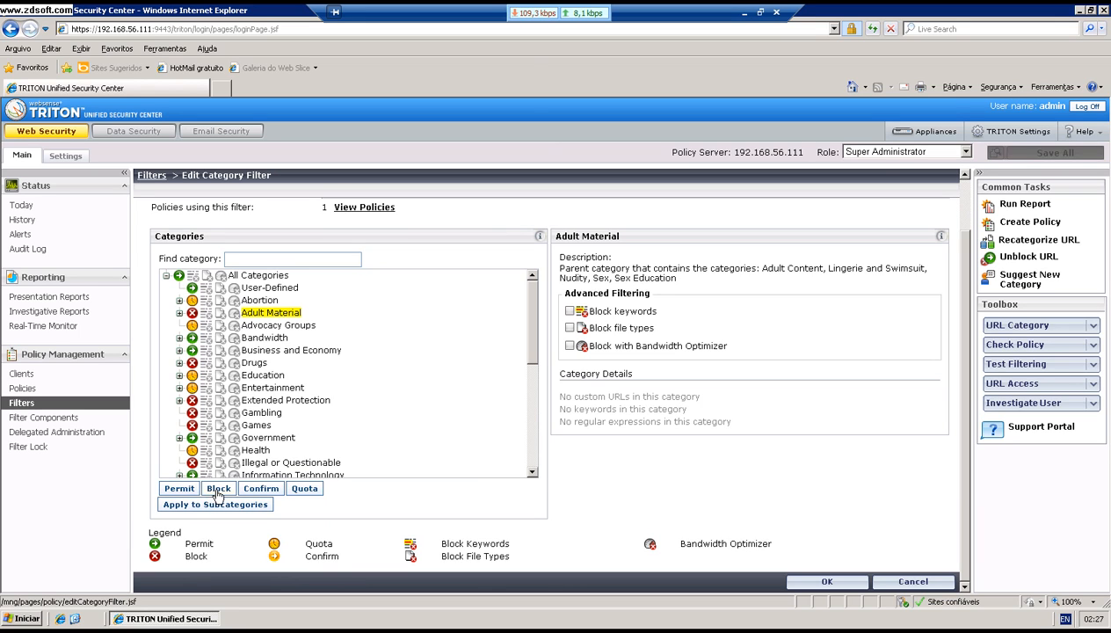
click(179, 489)
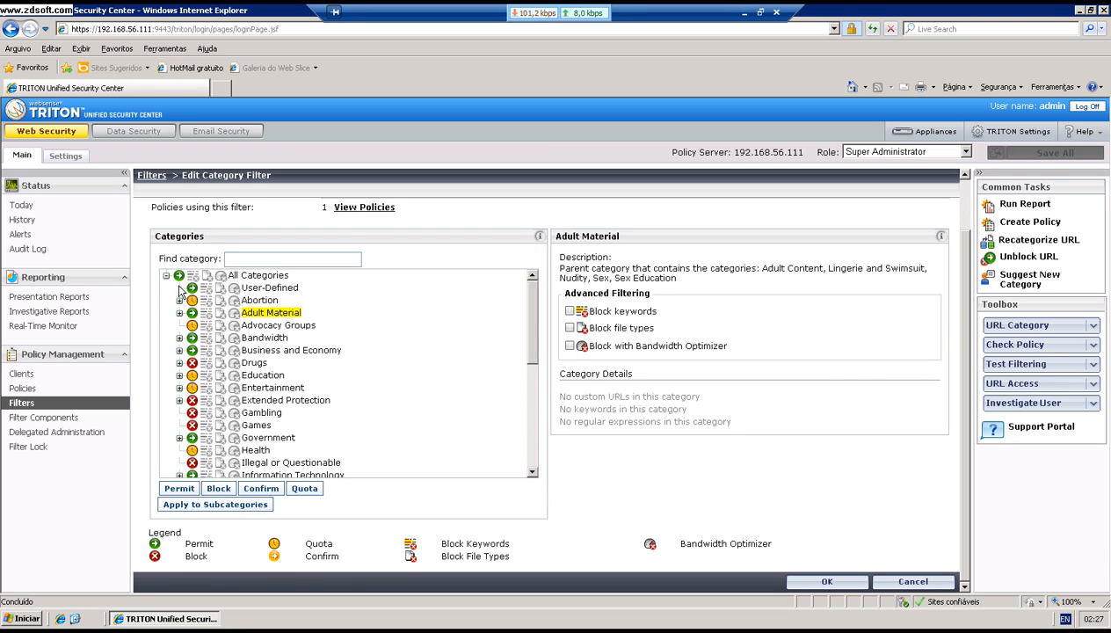
click(180, 313)
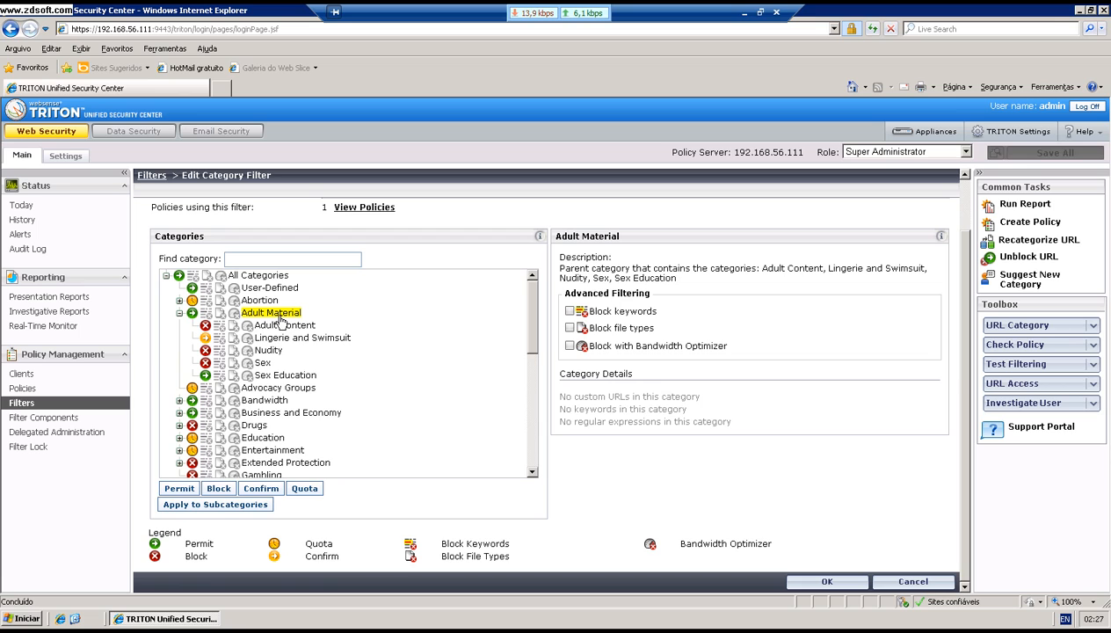
click(217, 506)
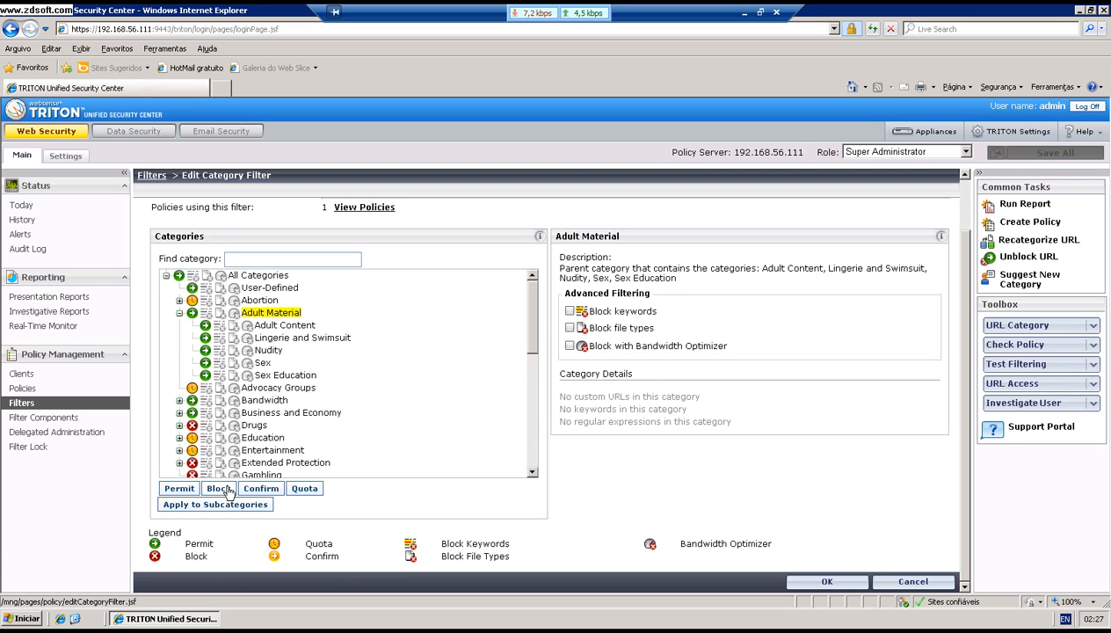
click(226, 490)
click(234, 506)
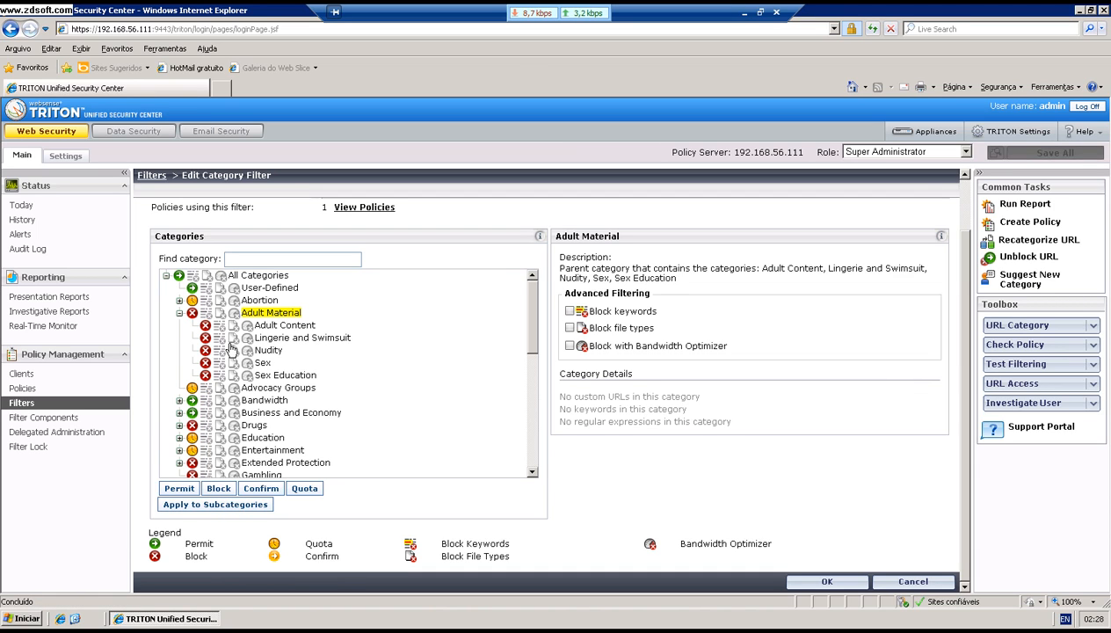
click(180, 313)
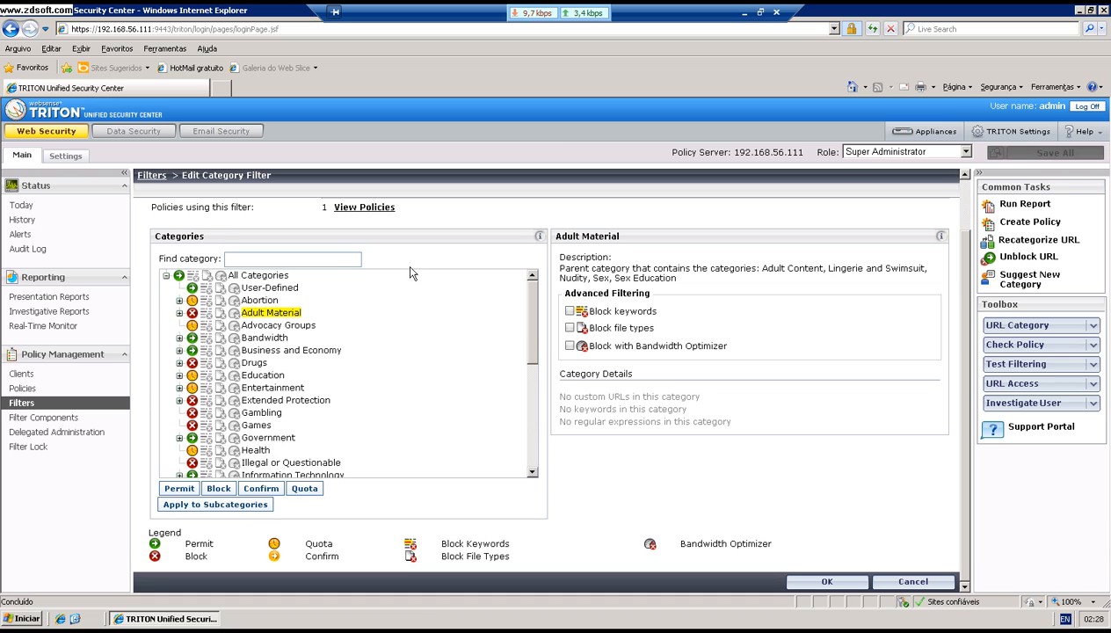
click(862, 585)
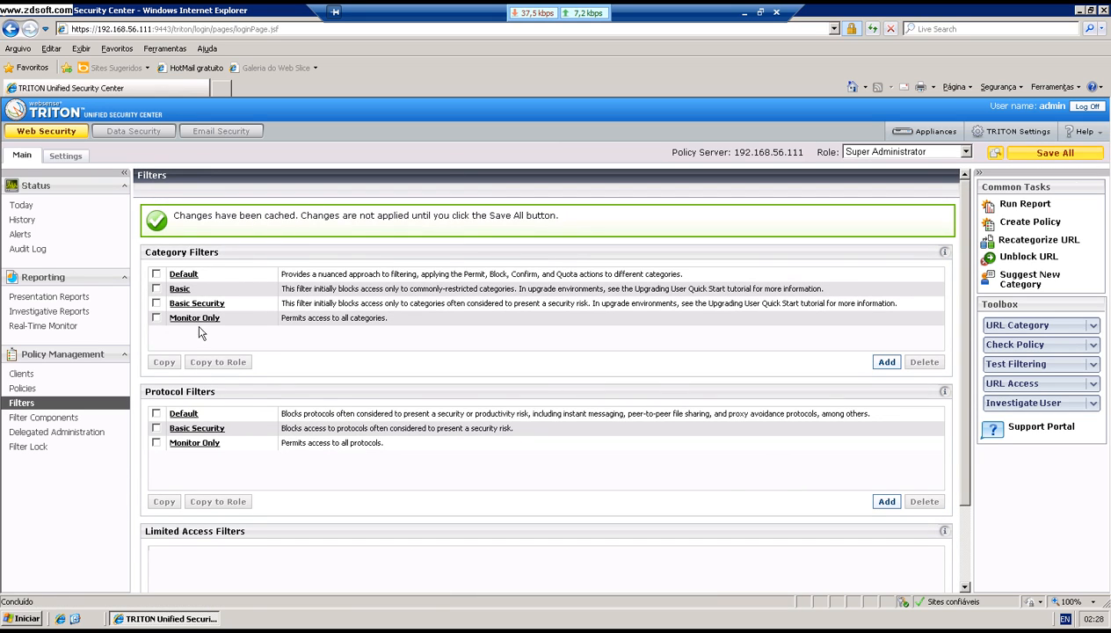
Step: Review the BitTorrent and MSN Messenger settings in the Default protocol filter
click(180, 415)
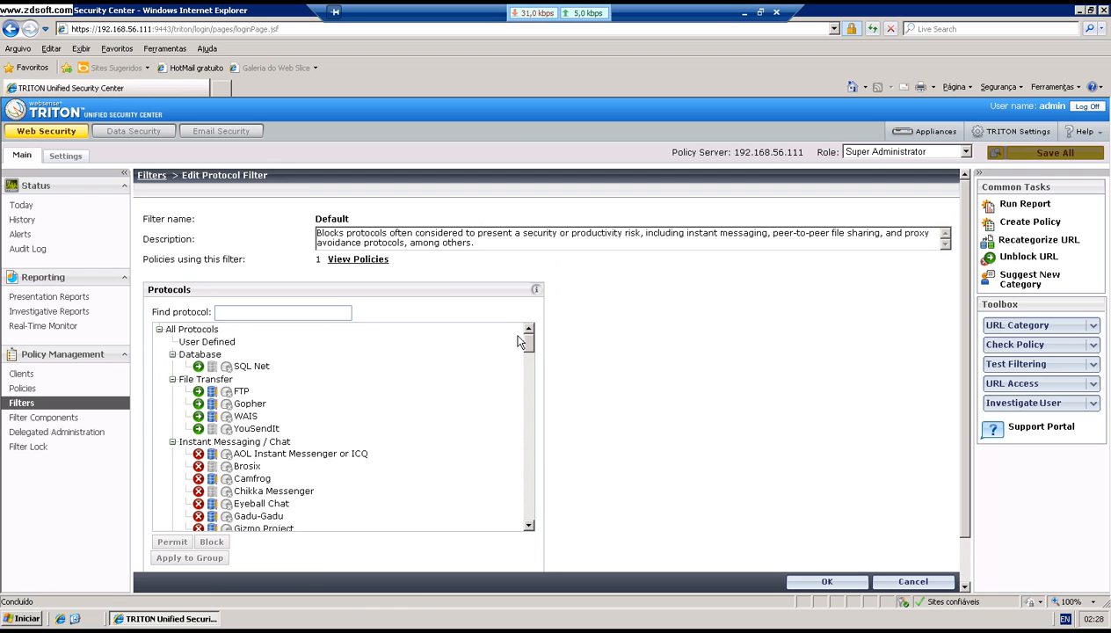
drag(522, 338, 543, 417)
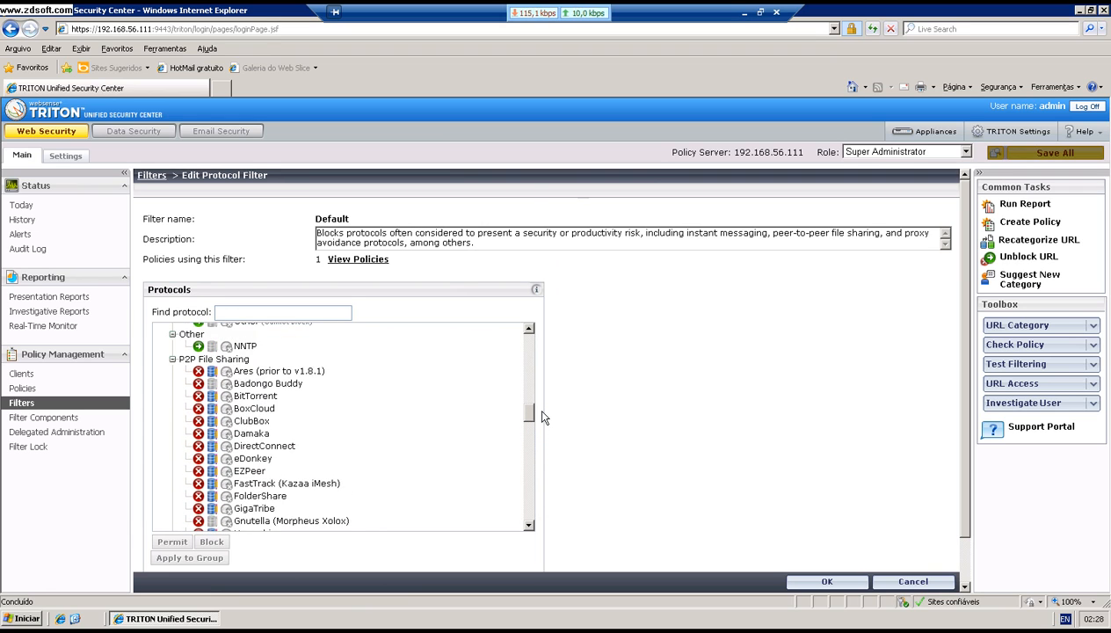
click(250, 398)
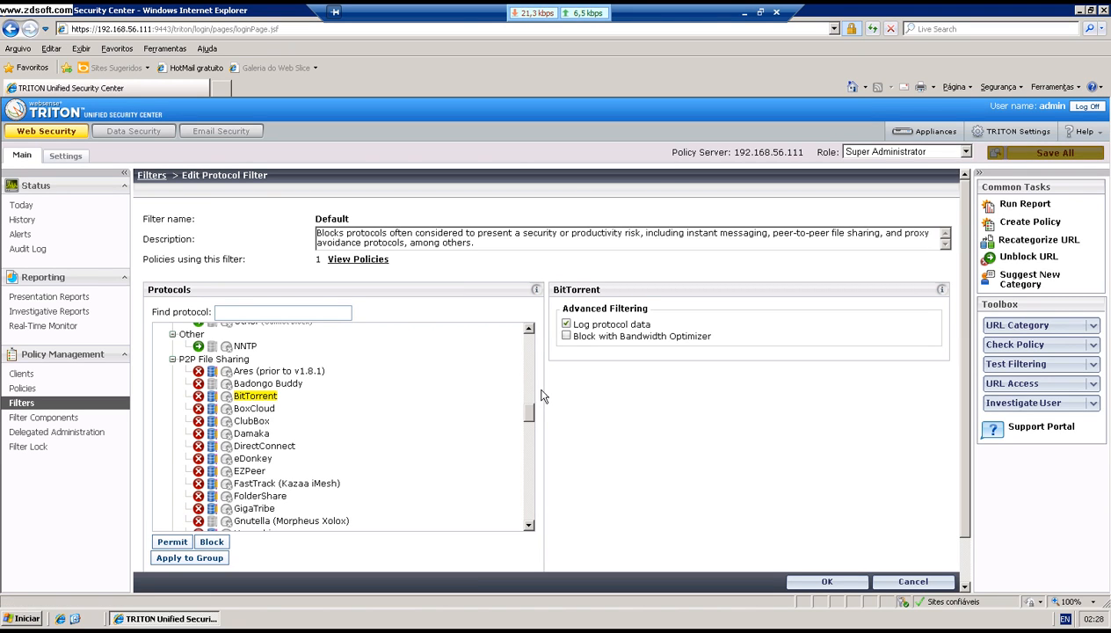
drag(529, 411, 527, 367)
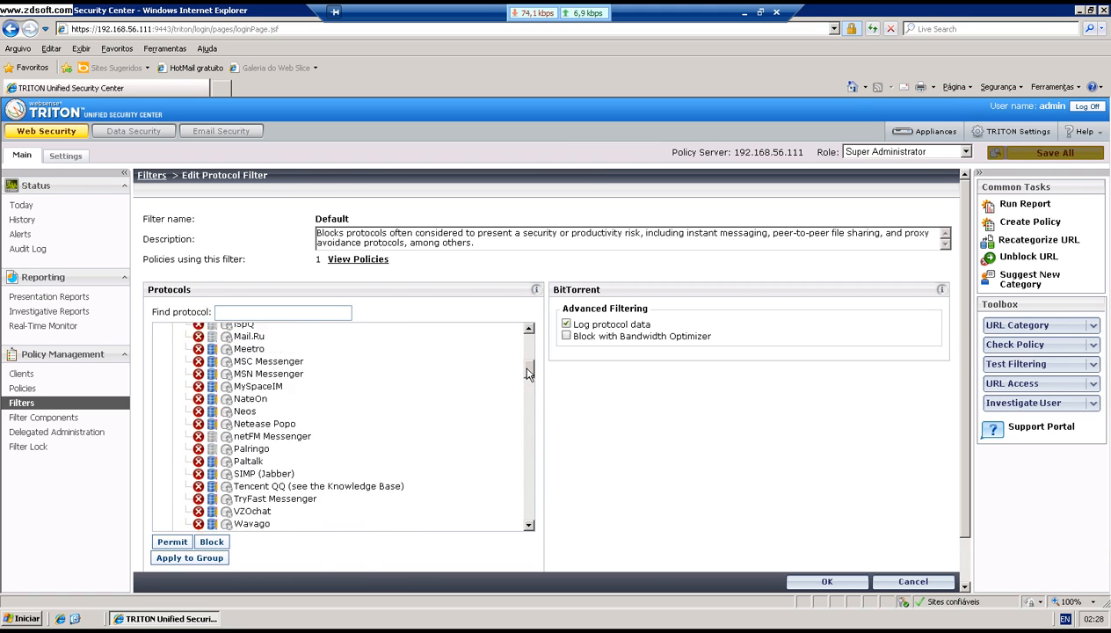
click(282, 374)
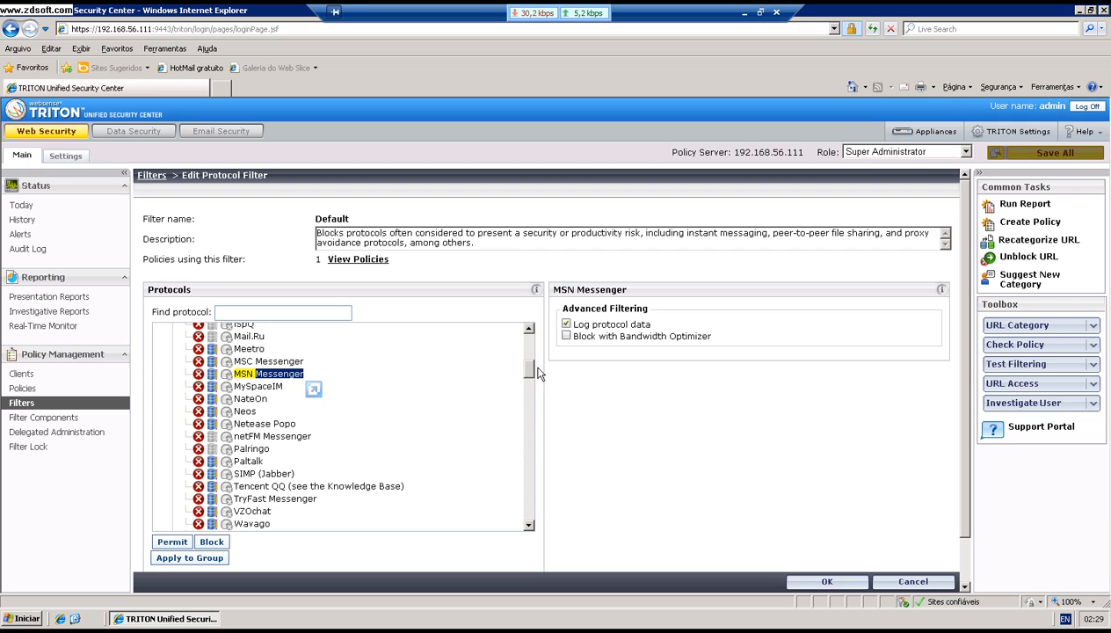
click(846, 582)
Step: Finish the protocol filter edits, save all cached changes, and go to Policies
click(827, 581)
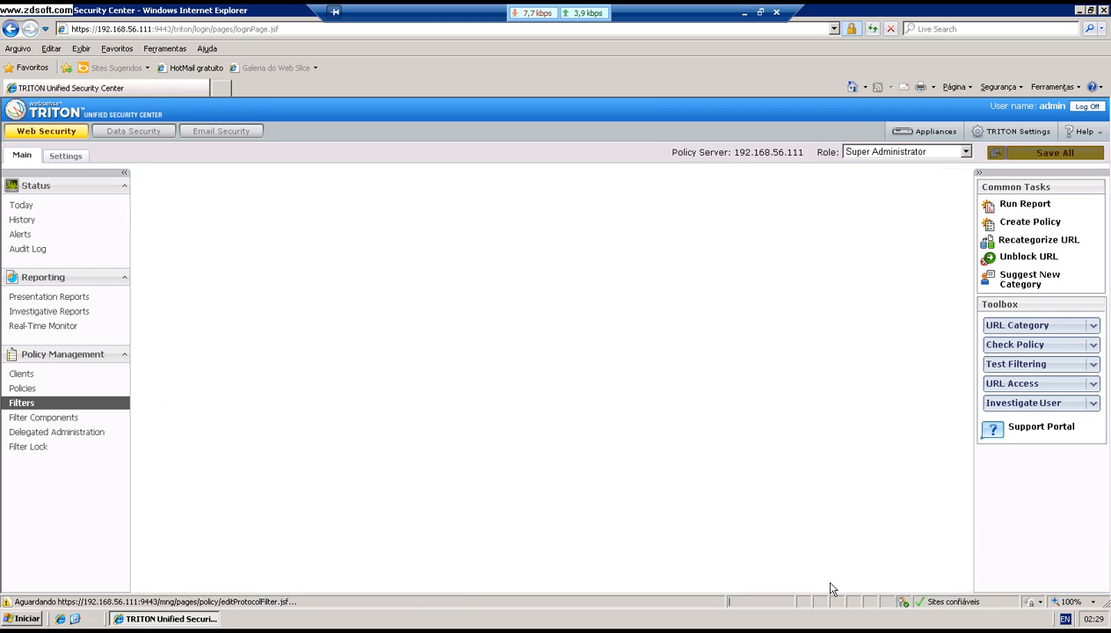
click(1047, 154)
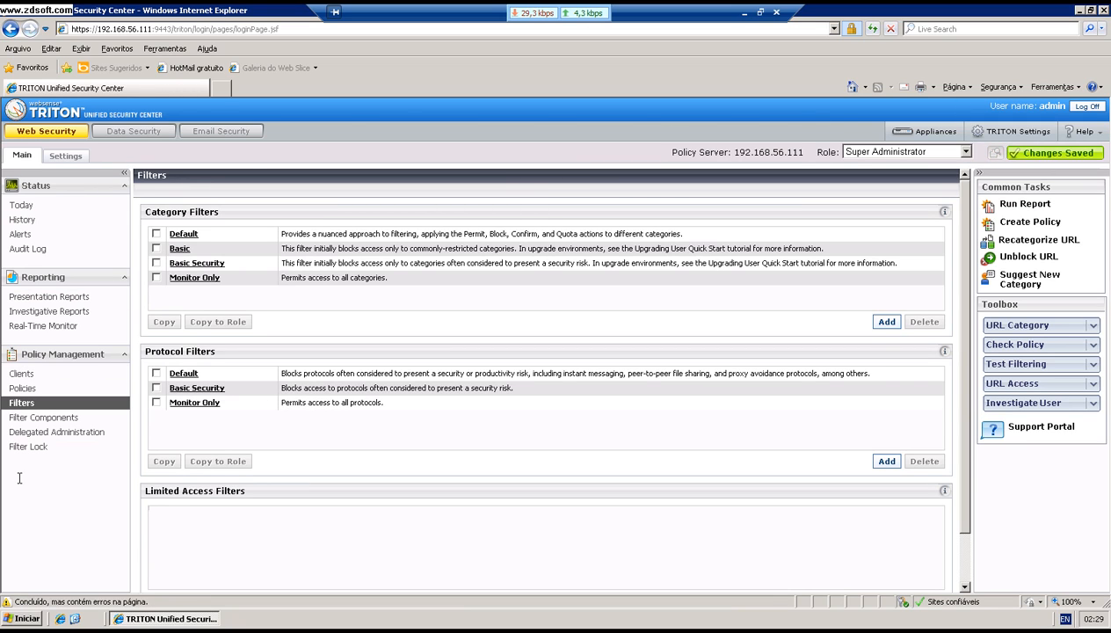
click(39, 393)
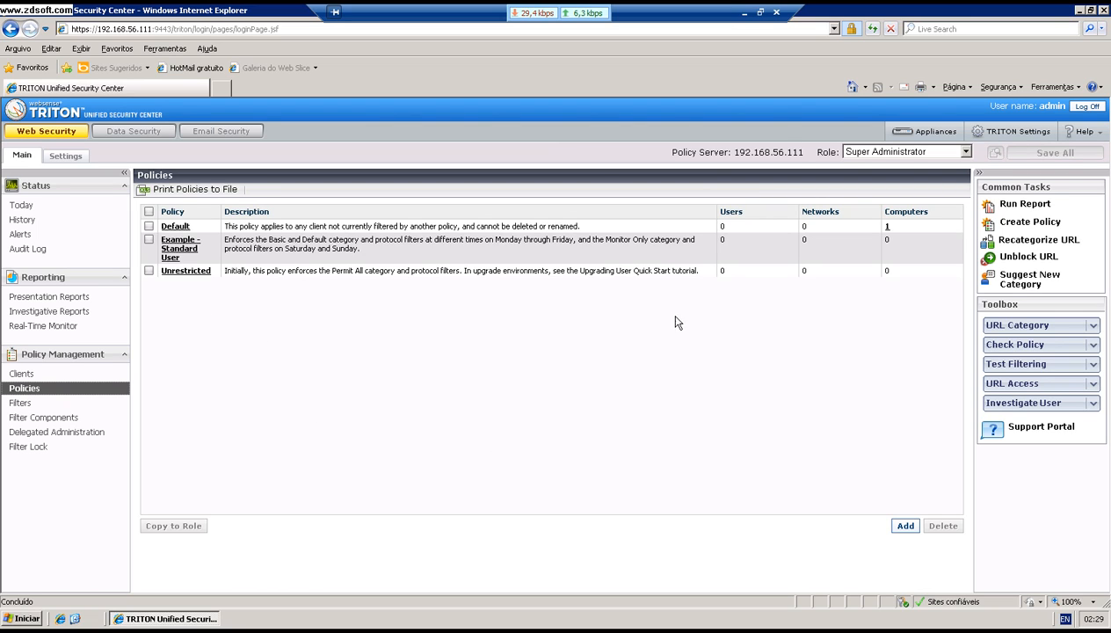
Step: Create a policy named Ronie_Policy based on the existing Default policy
click(905, 526)
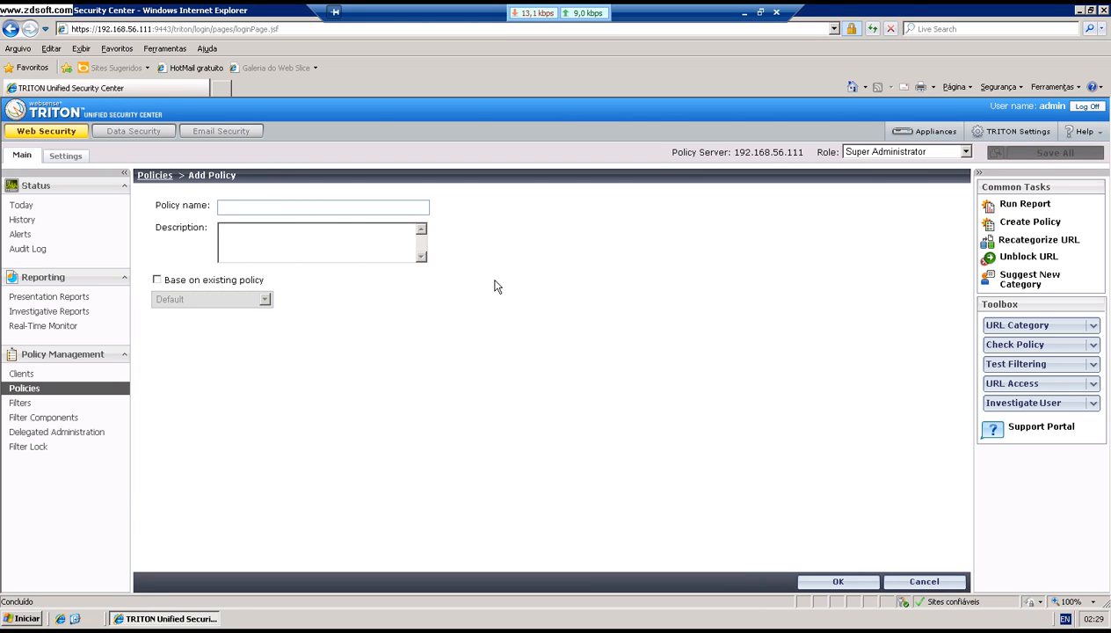
click(335, 206)
text(Ronie_PO)
key(BackSpace)
key(BackSpace)
click(334, 248)
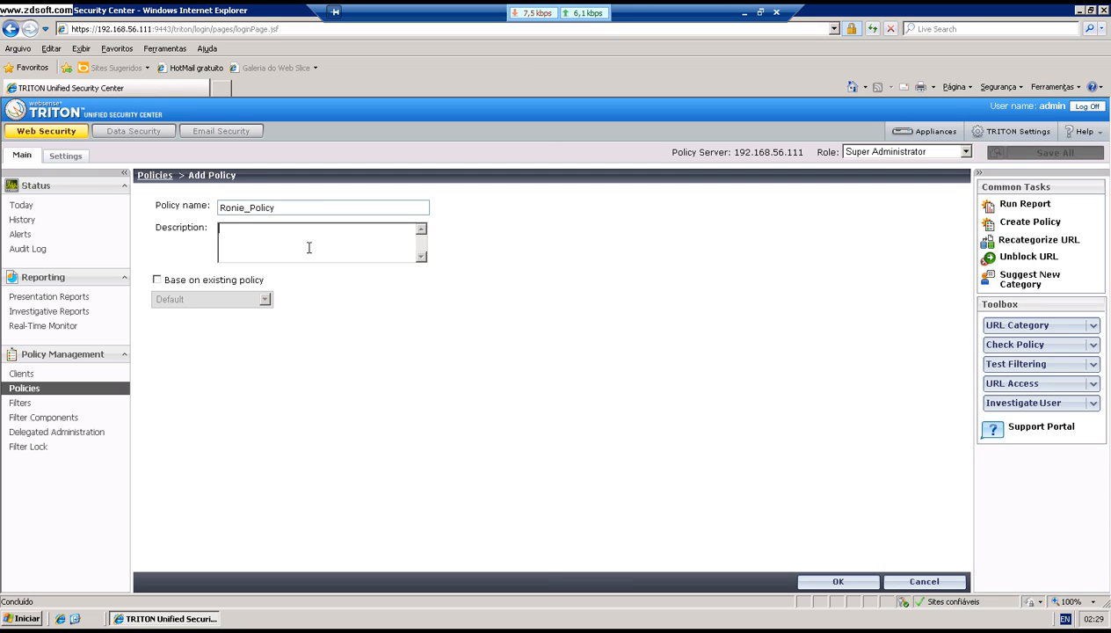
click(165, 276)
click(262, 300)
click(262, 301)
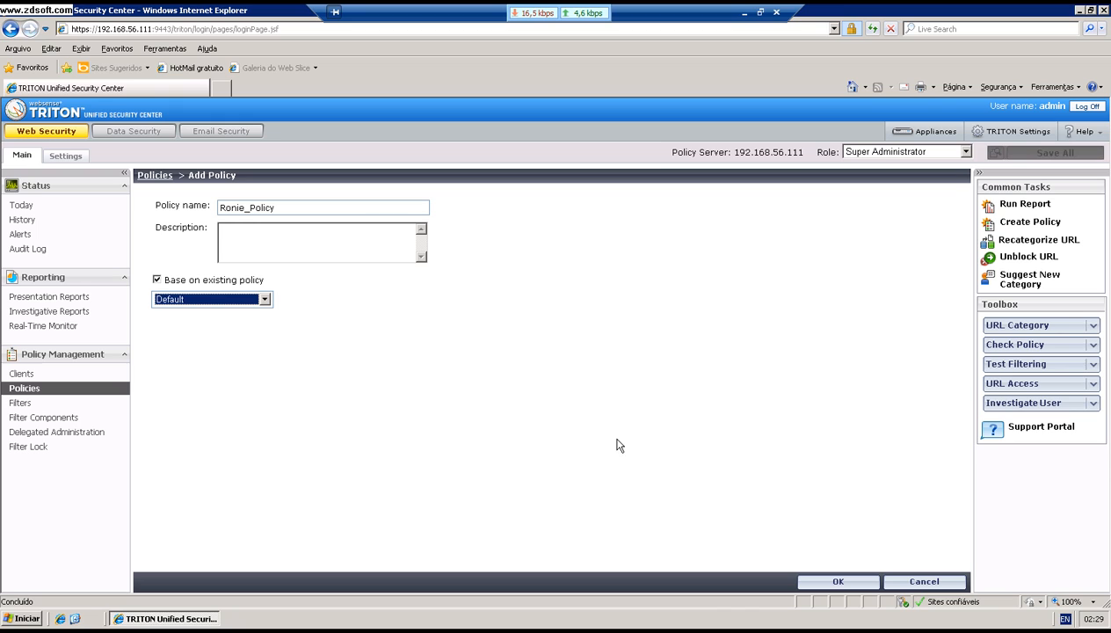
click(806, 581)
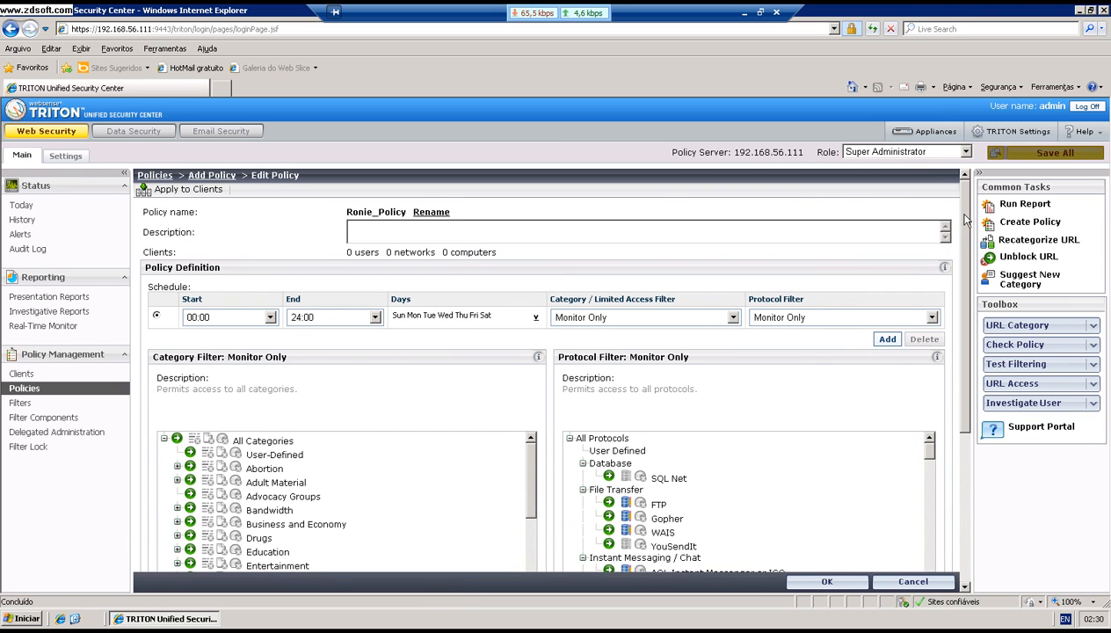
Step: Keep the policy schedule starting at 00:00 and covering all seven days
mouse_move(965, 213)
mouse_down()
mouse_move(967, 235)
mouse_move(968, 206)
mouse_up()
click(270, 317)
click(272, 322)
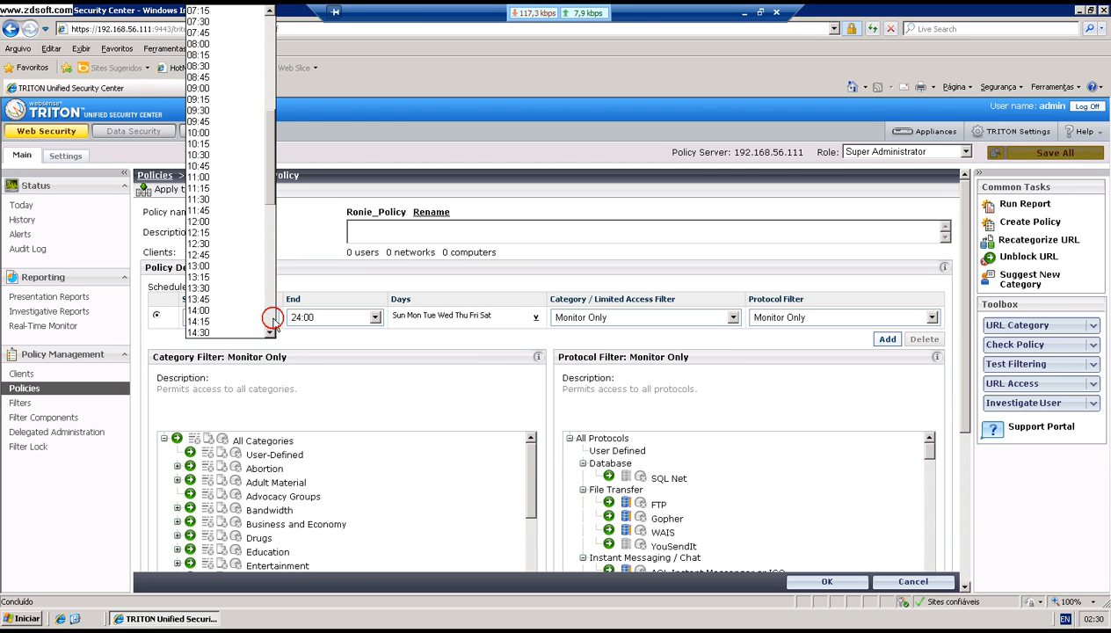
click(279, 340)
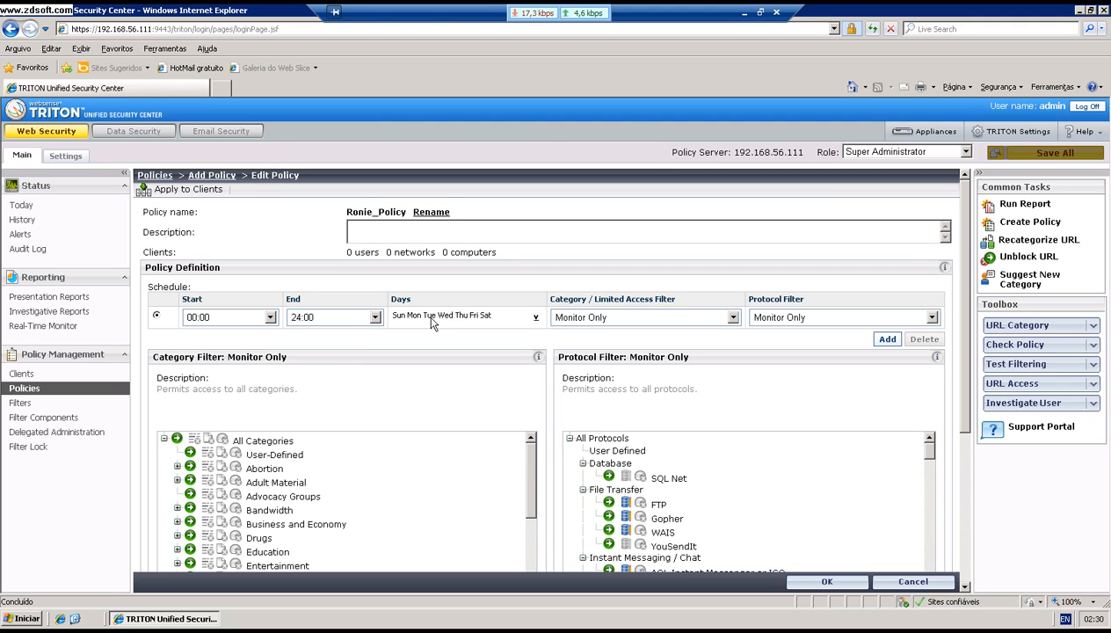
click(535, 320)
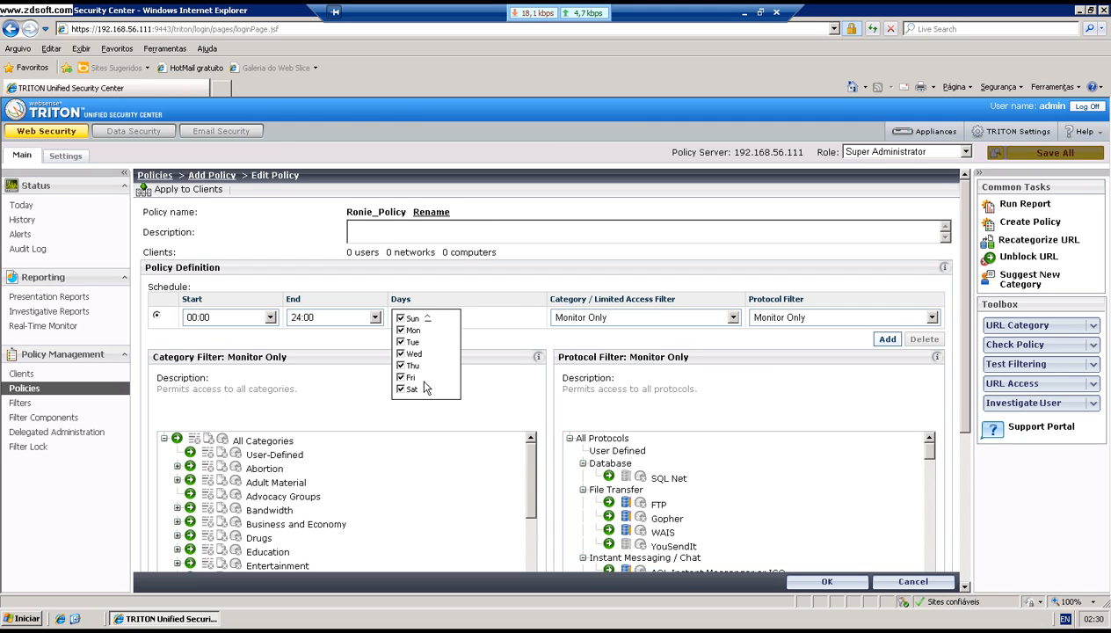
click(455, 307)
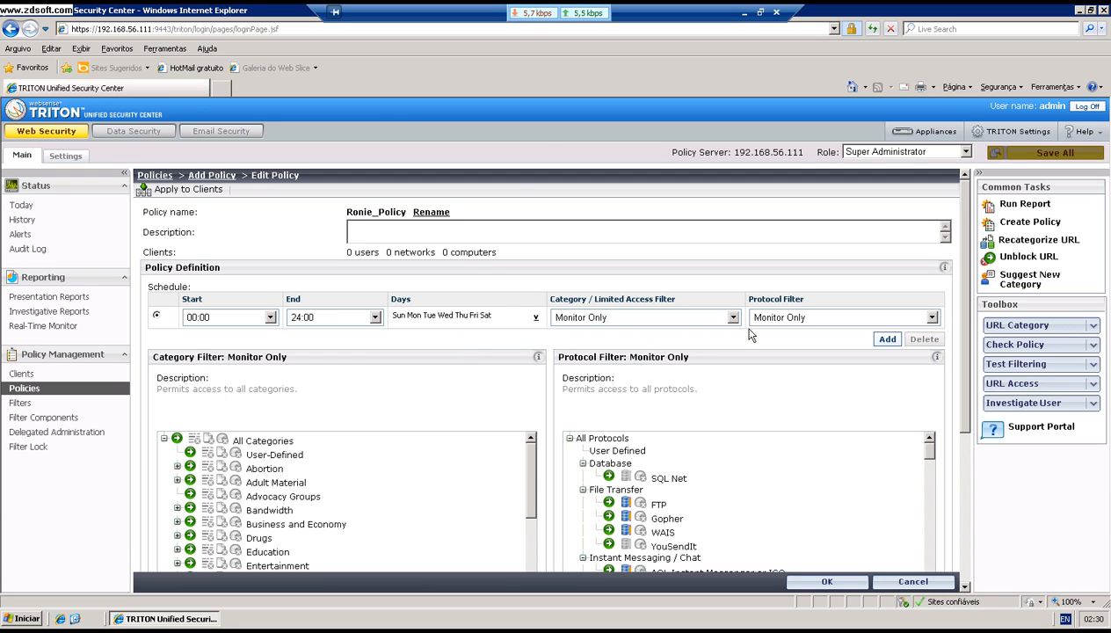
Step: Choose Default as both the category filter and the protocol filter for the schedule
drag(966, 251, 964, 276)
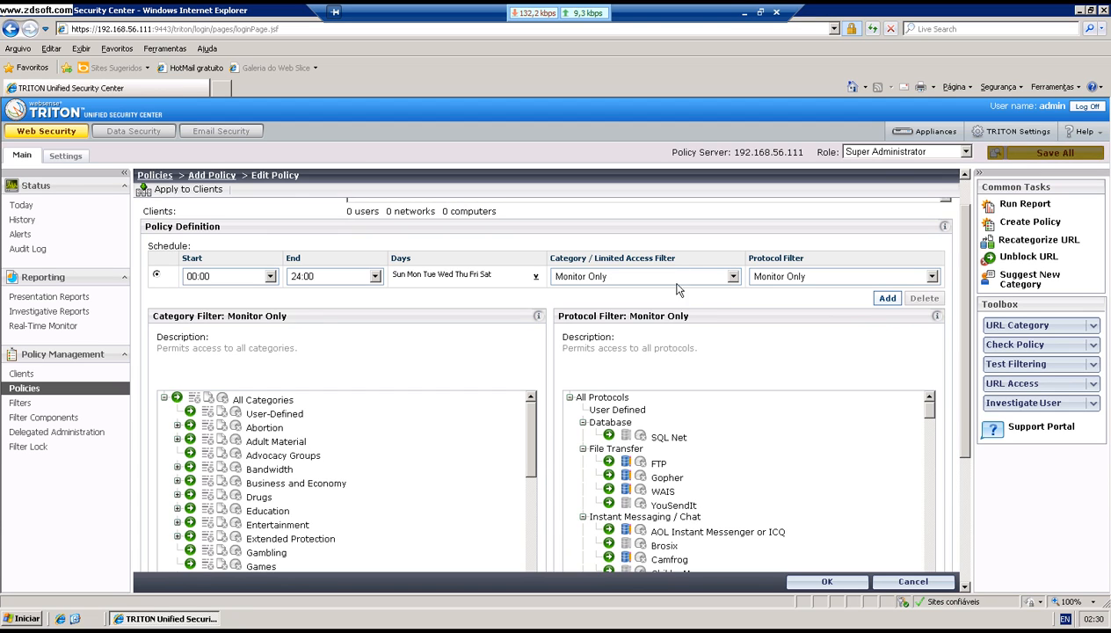
click(730, 278)
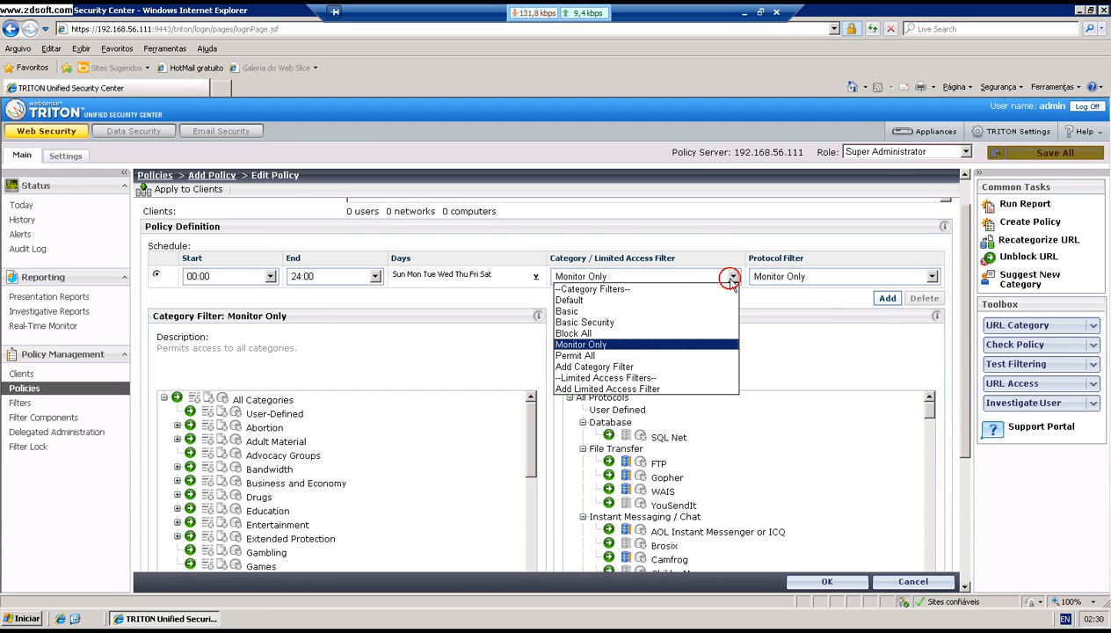
click(635, 302)
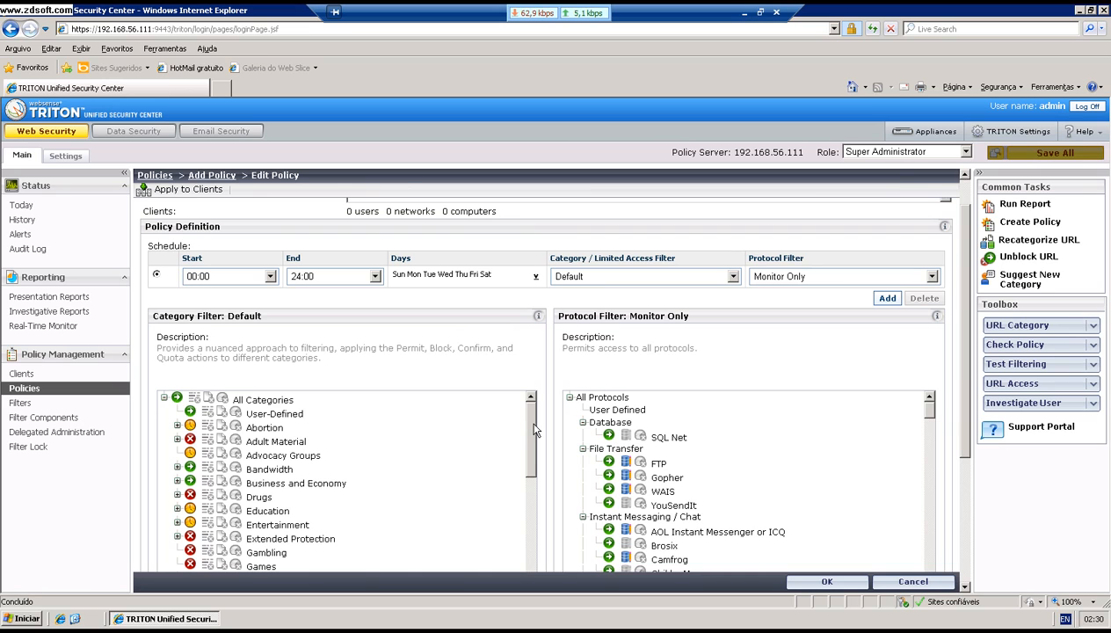
mouse_move(534, 423)
mouse_down()
mouse_move(537, 518)
mouse_move(538, 425)
mouse_up()
drag(965, 268, 970, 298)
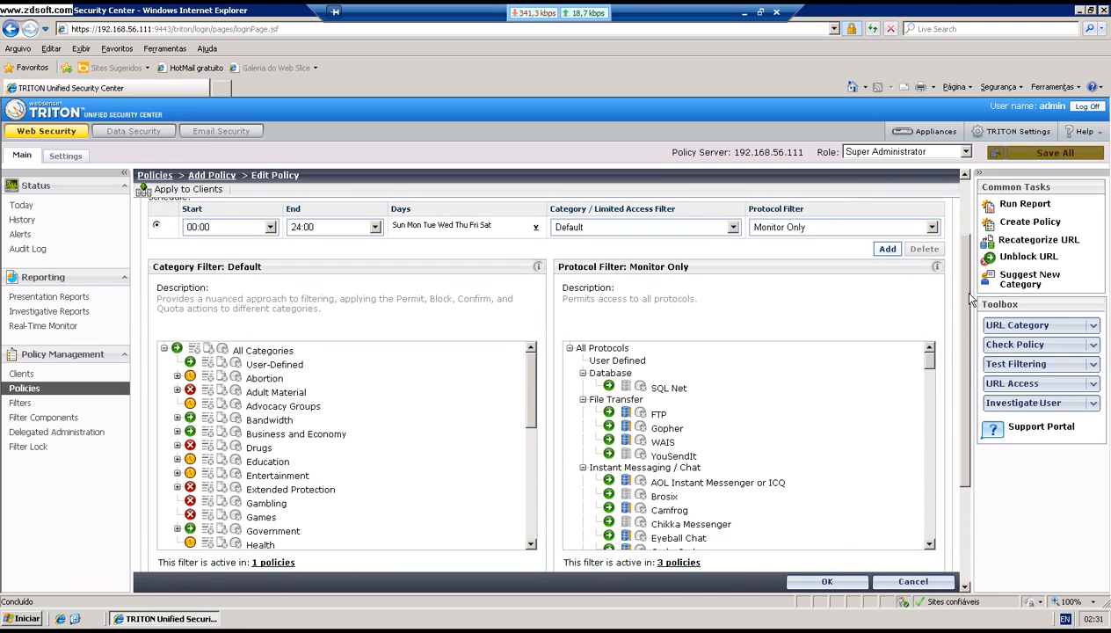
click(933, 227)
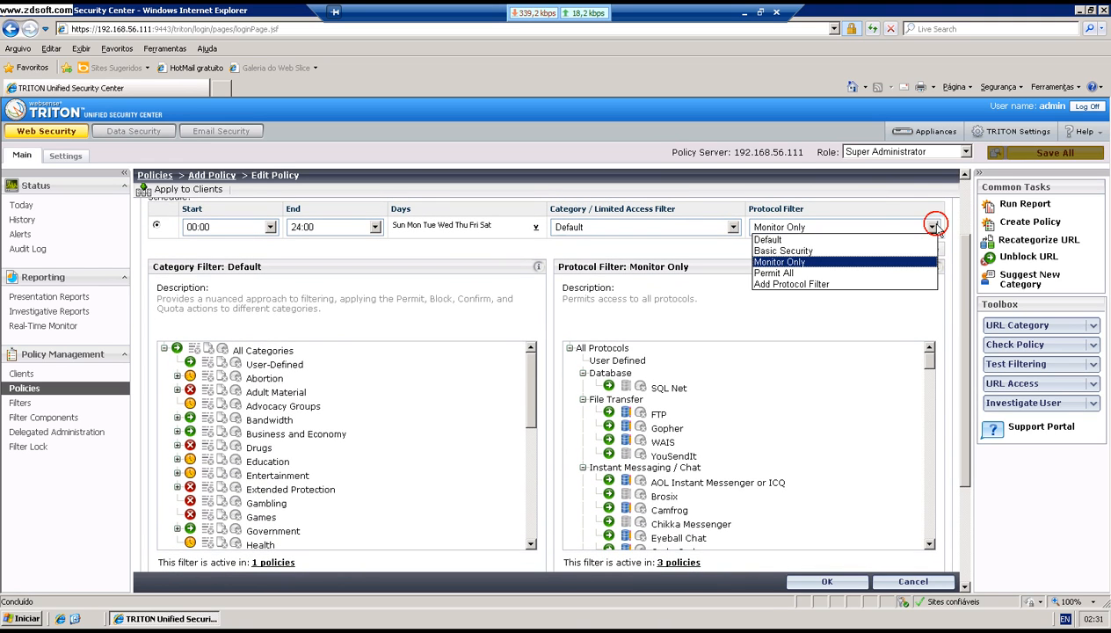
click(810, 241)
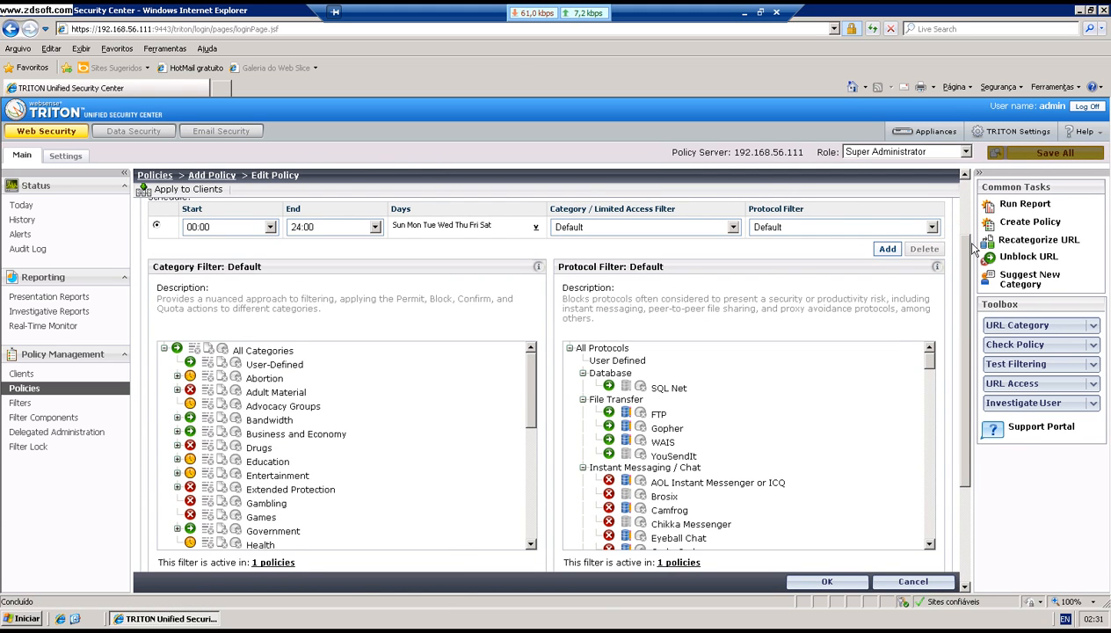
drag(966, 249, 968, 307)
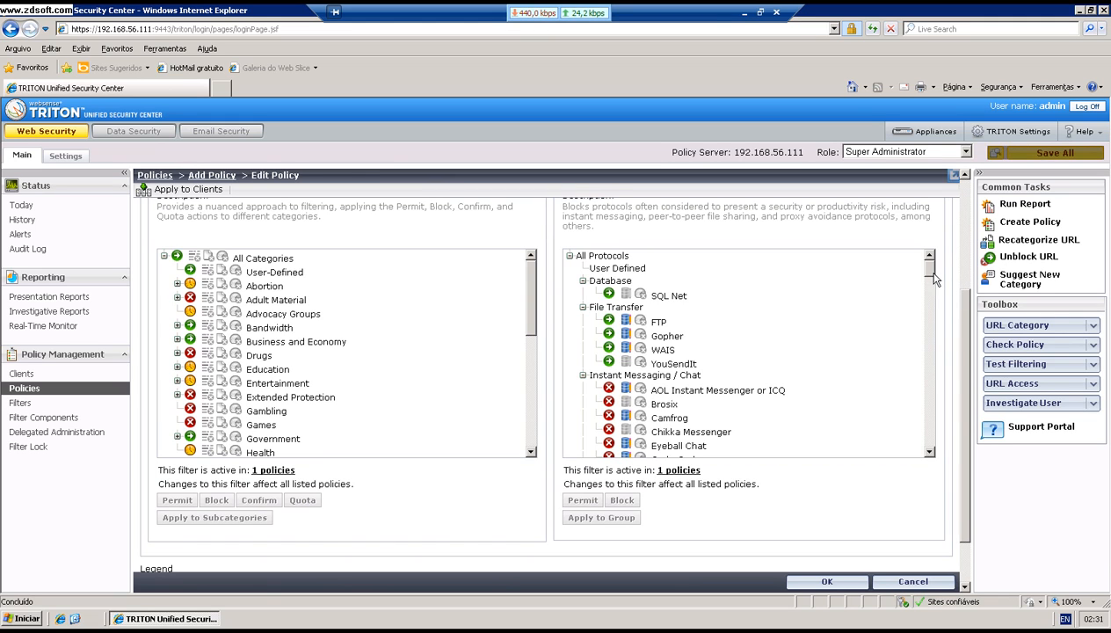
drag(934, 274, 934, 298)
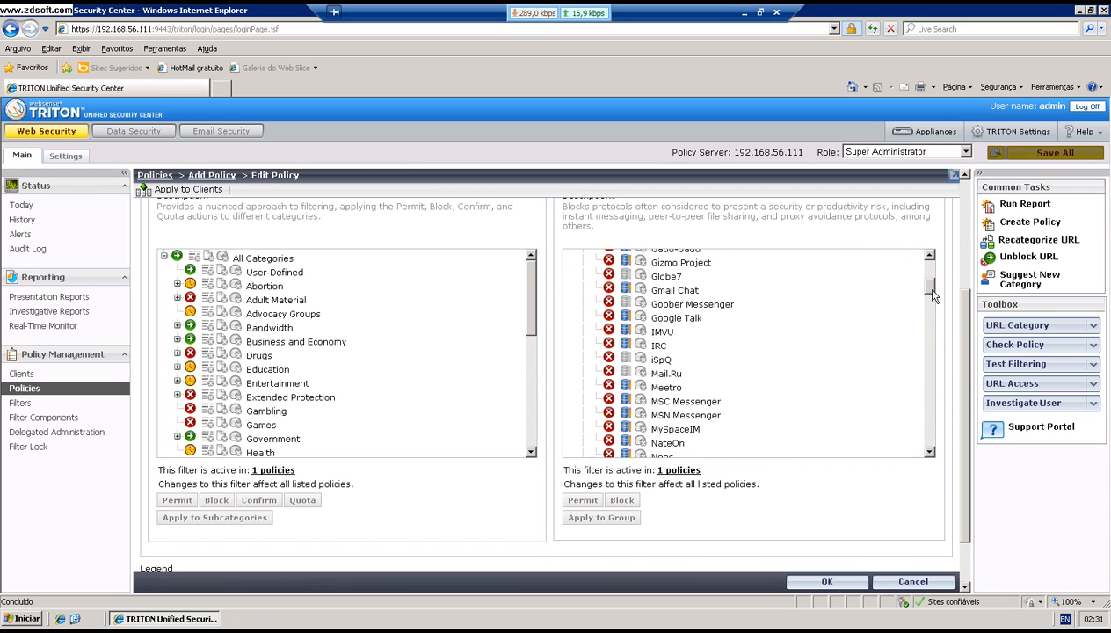
Step: Permit MSN Messenger in the policy's protocol filter
click(665, 416)
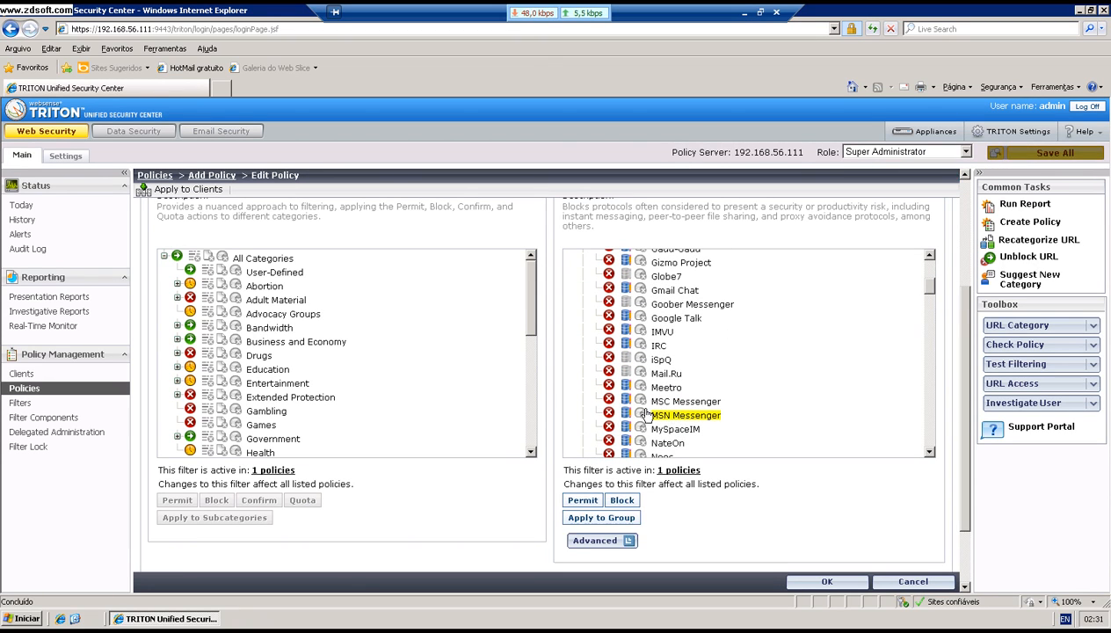
click(588, 507)
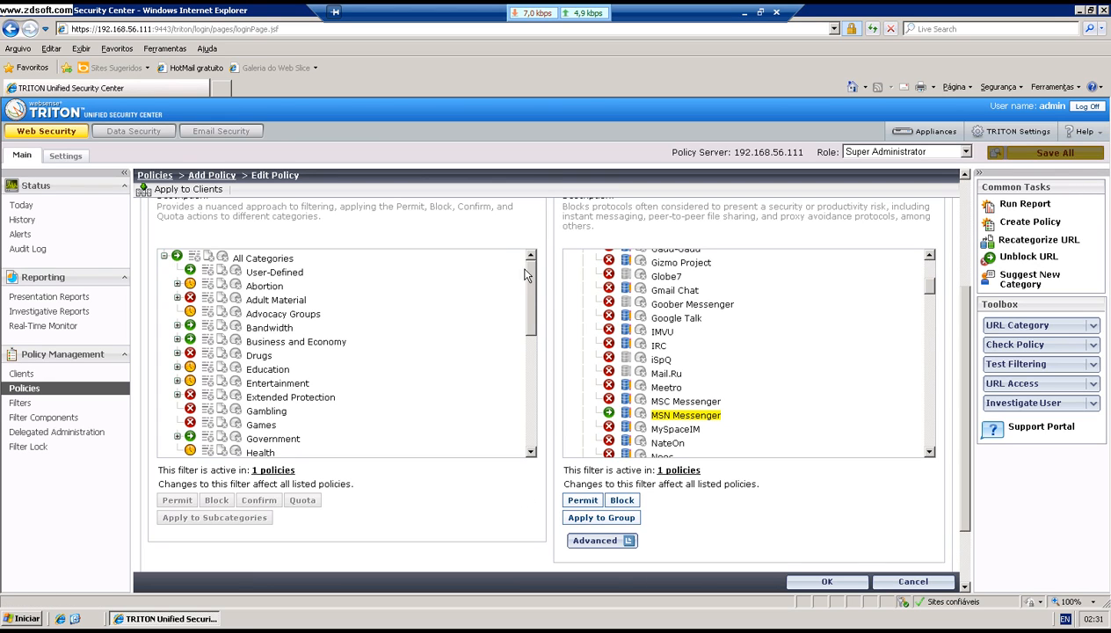
drag(528, 284, 530, 287)
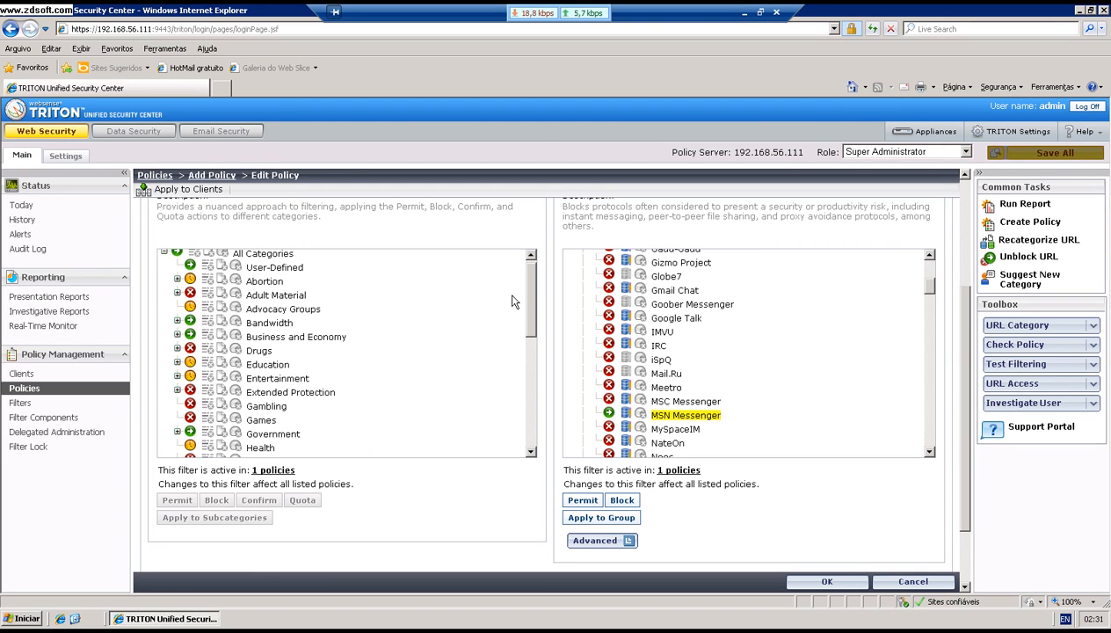
drag(526, 294, 530, 303)
Step: Browse the category tree, briefly expanding Miscellaneous, and select the Health category
drag(530, 315, 530, 334)
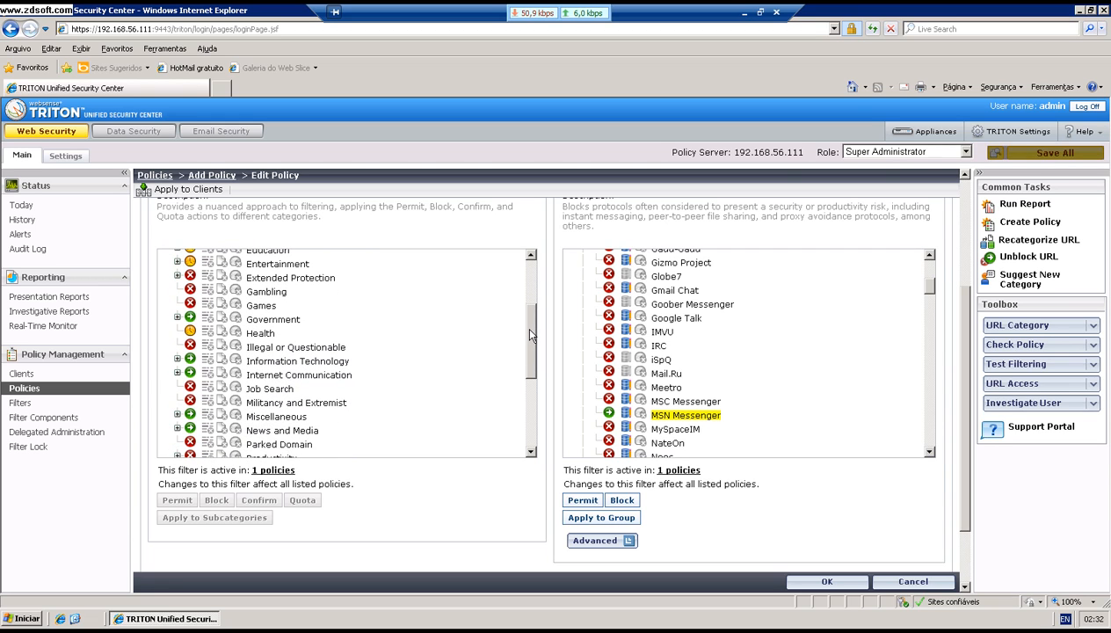
drag(532, 333, 530, 338)
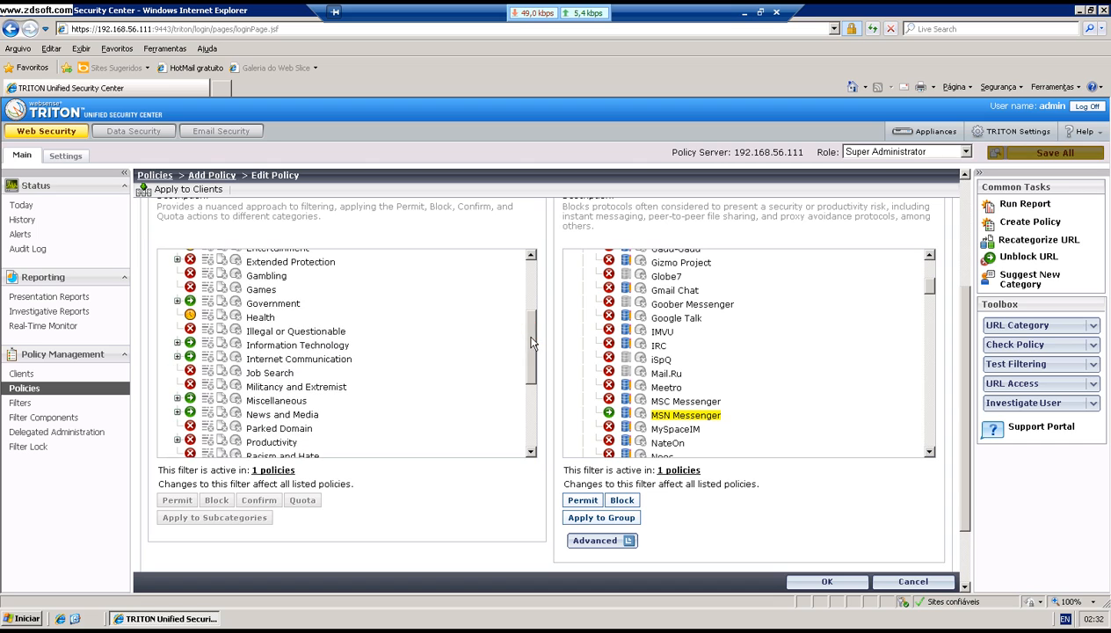
click(177, 400)
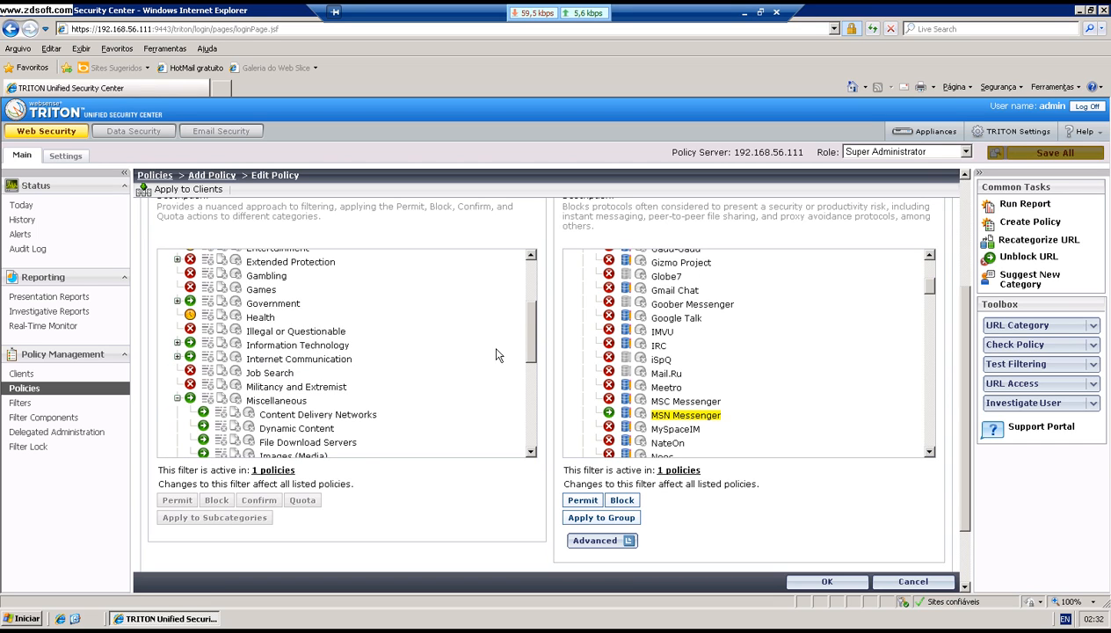
mouse_move(530, 317)
mouse_down()
mouse_move(530, 345)
mouse_move(530, 332)
mouse_up()
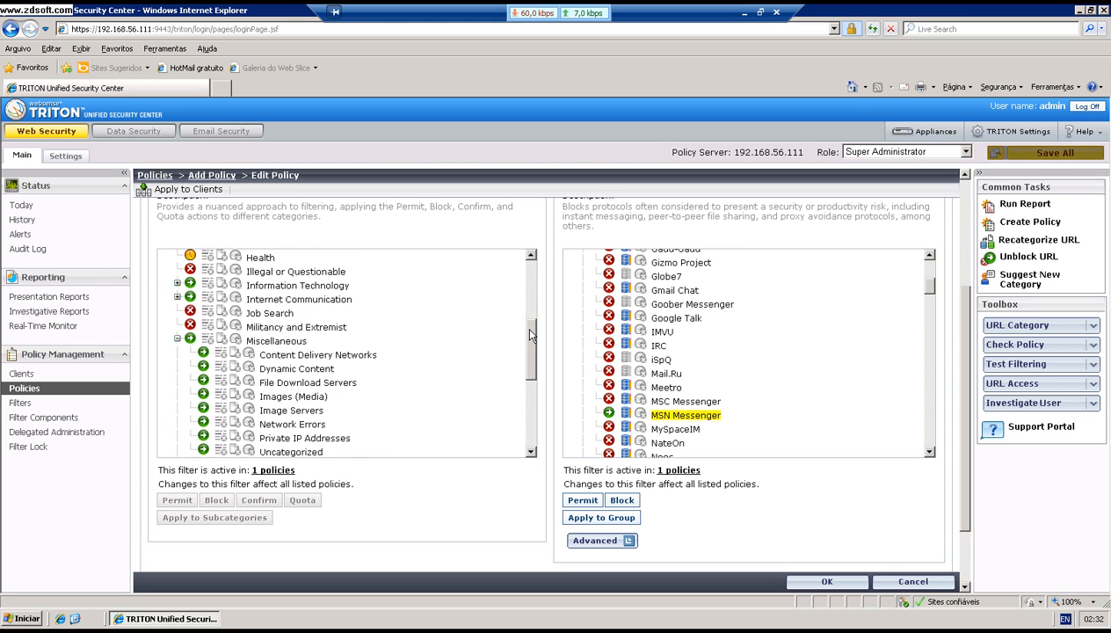
click(177, 339)
drag(533, 362, 528, 333)
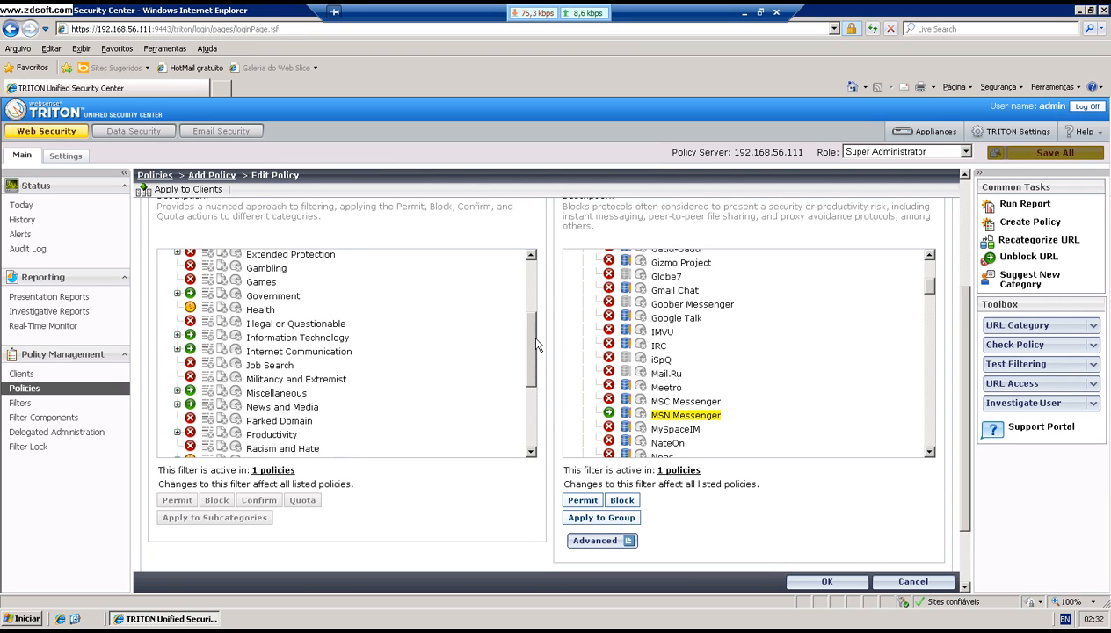
click(223, 314)
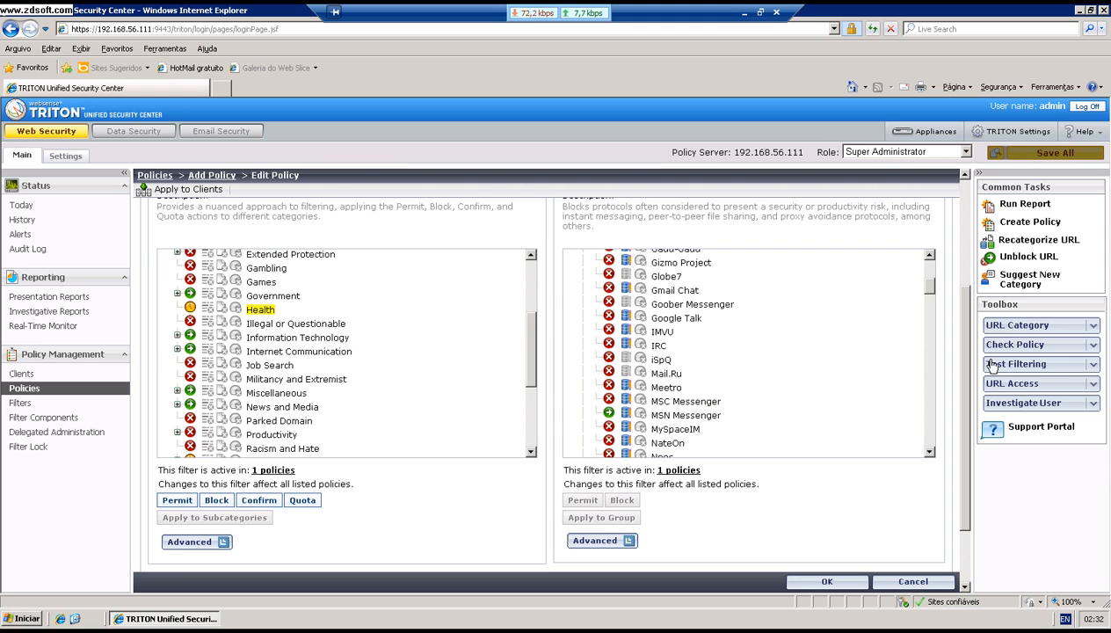
Step: Block the Health category and confirm Ronie_Policy's filter edits with OK
scroll(959, 326, down, 1)
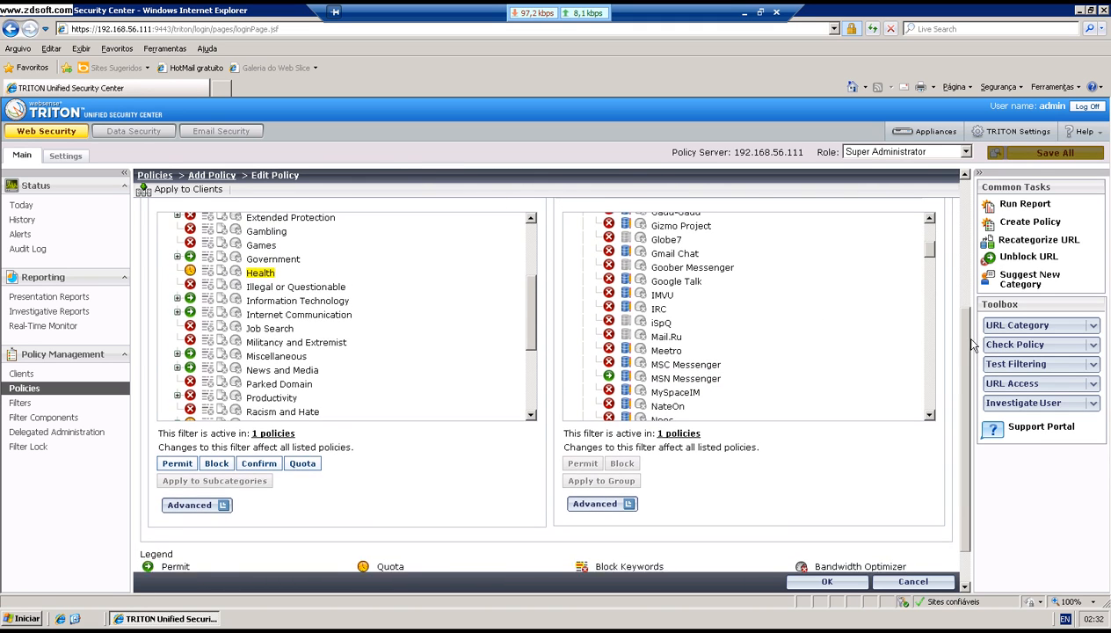
scroll(972, 345, down, 1)
drag(975, 353, 962, 348)
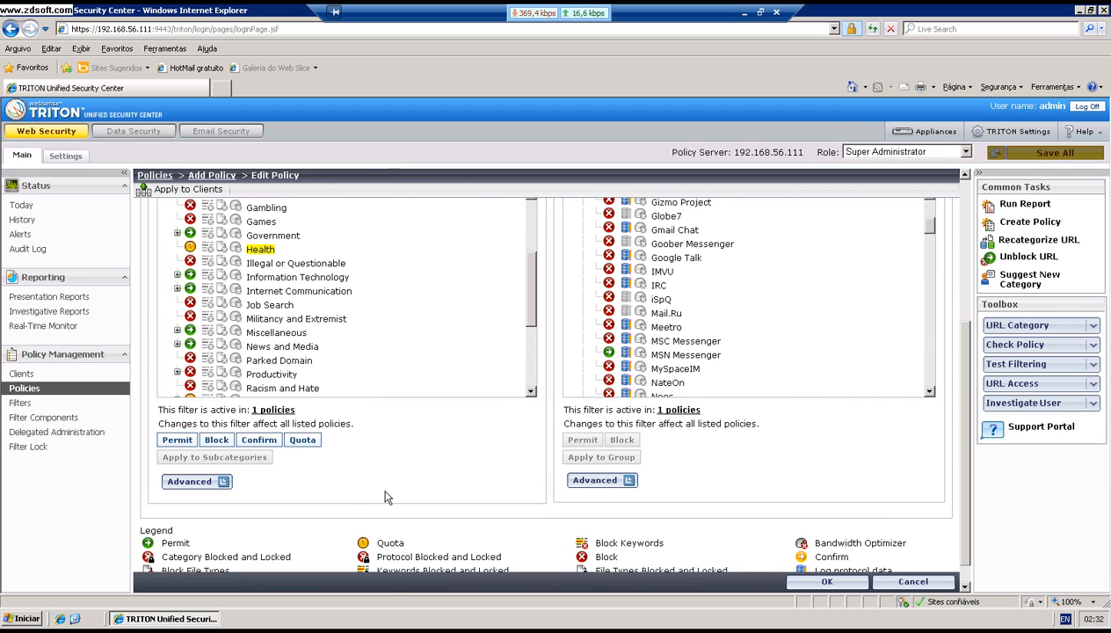
drag(970, 350, 967, 371)
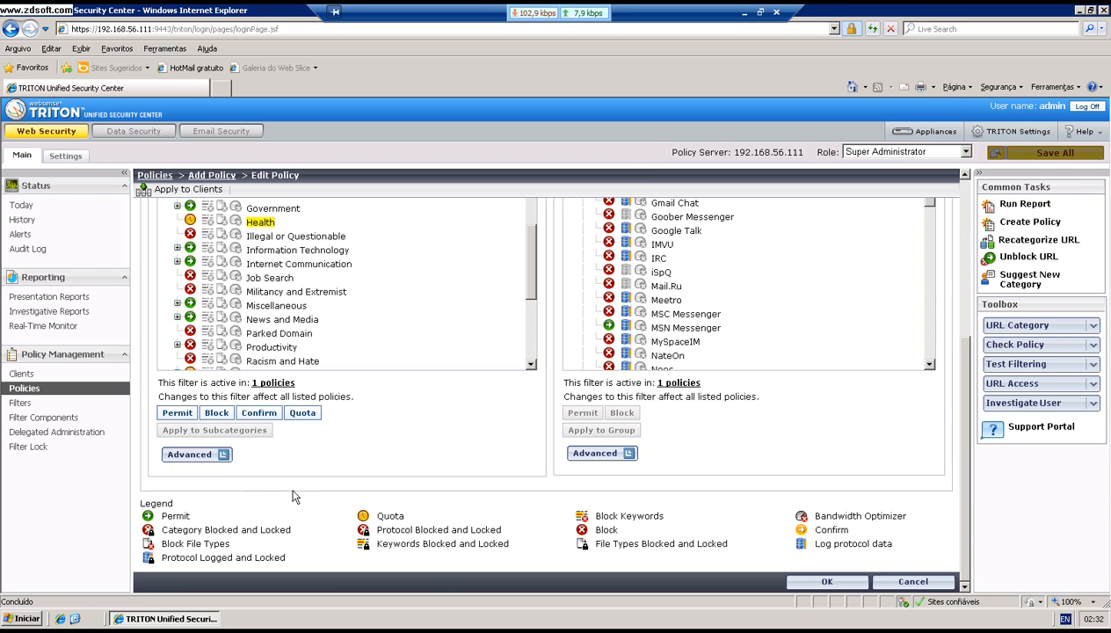
click(216, 415)
click(824, 582)
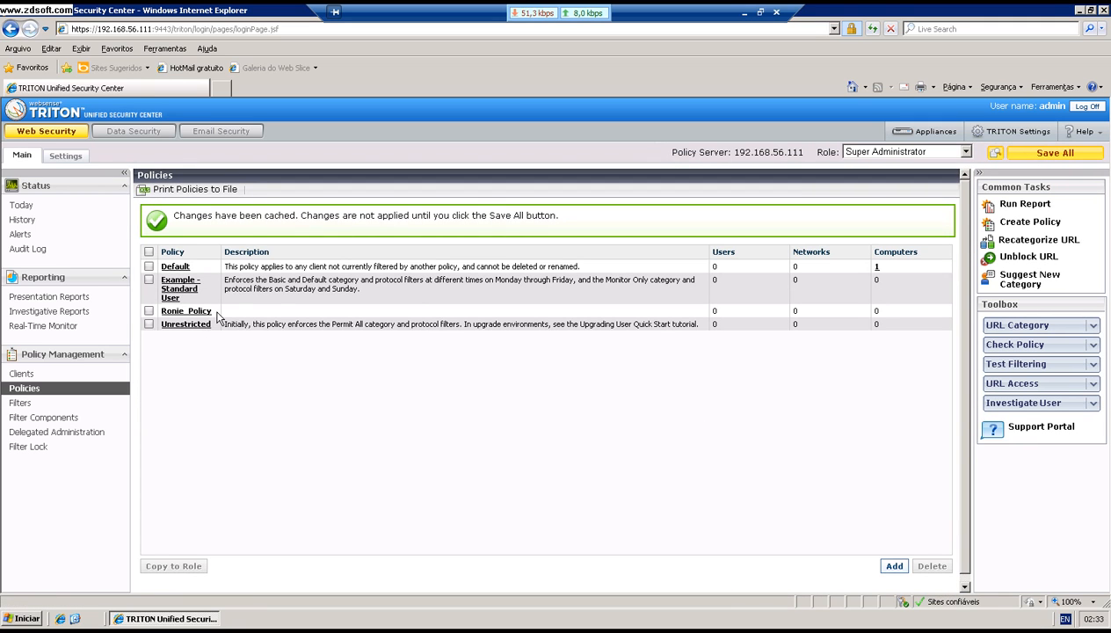
Step: Save all cached policy changes, then go to the Clients page
click(1021, 156)
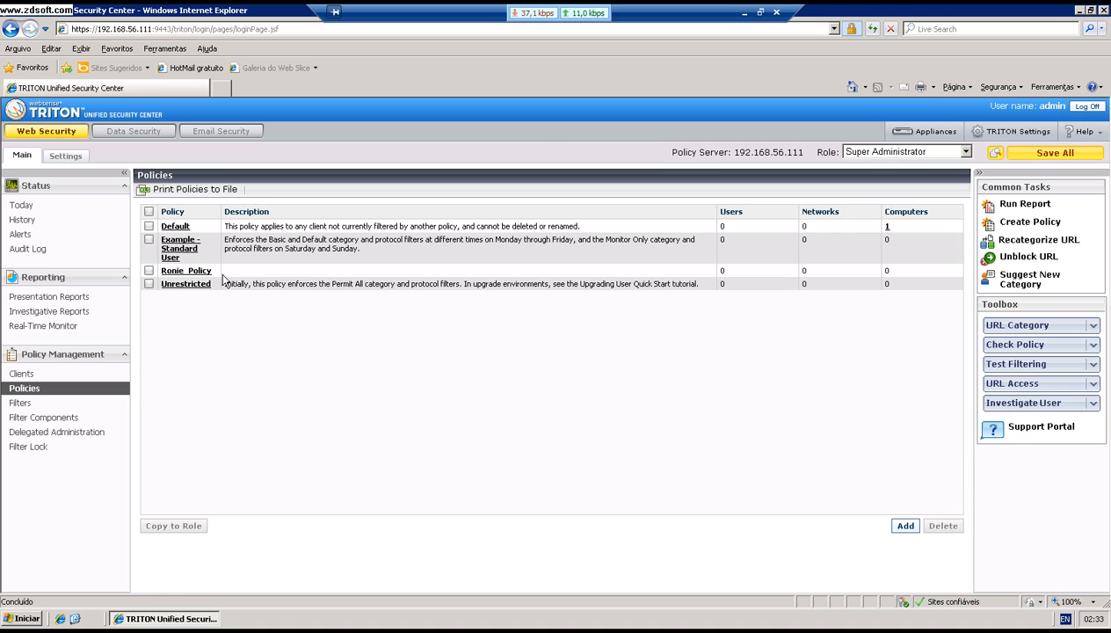
drag(223, 271, 172, 276)
click(366, 315)
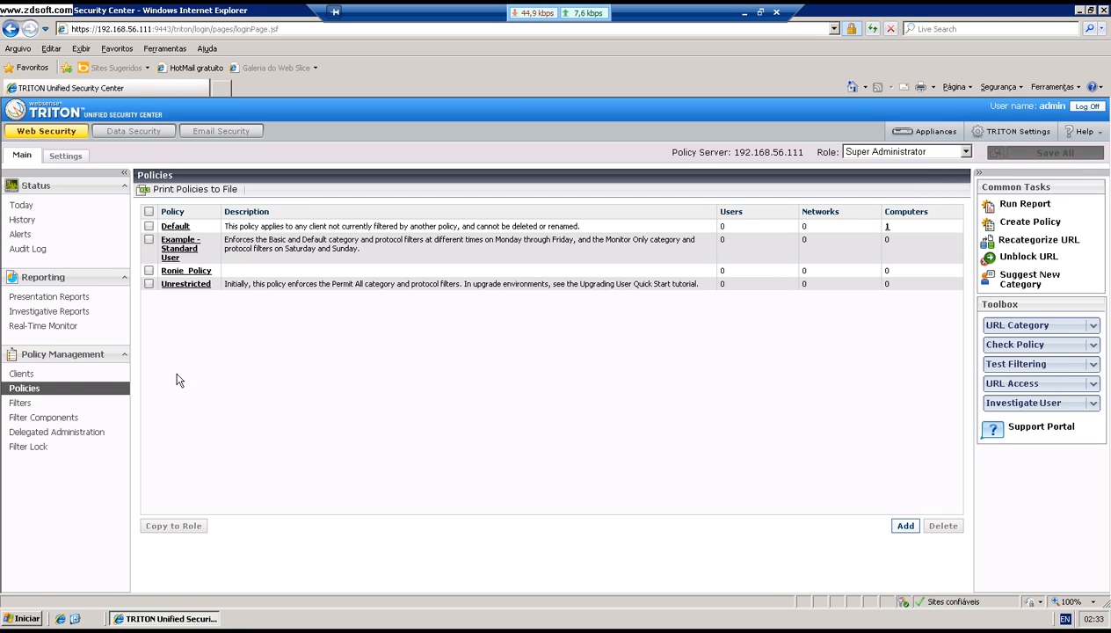
click(55, 376)
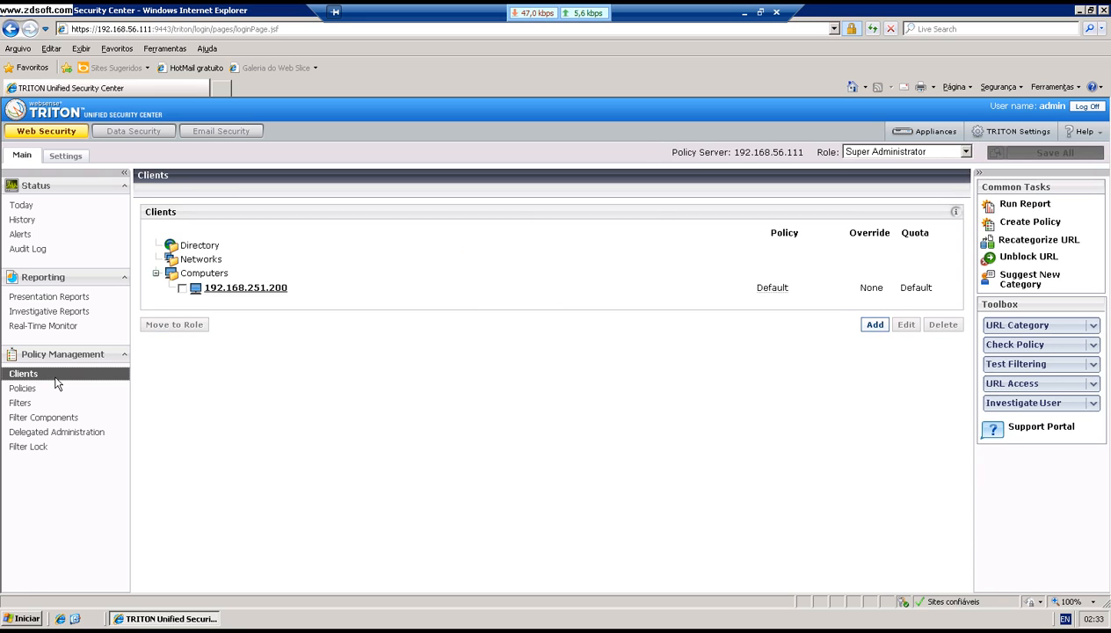
Step: Assign Ronie_Policy to client computer 192.168.251.200
click(183, 288)
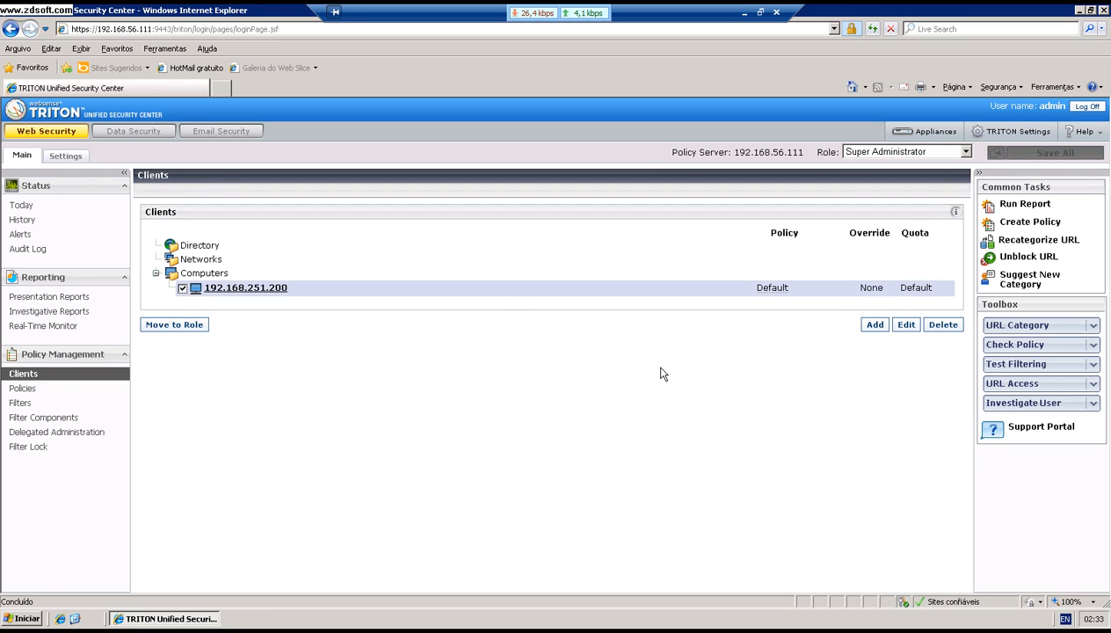
click(906, 326)
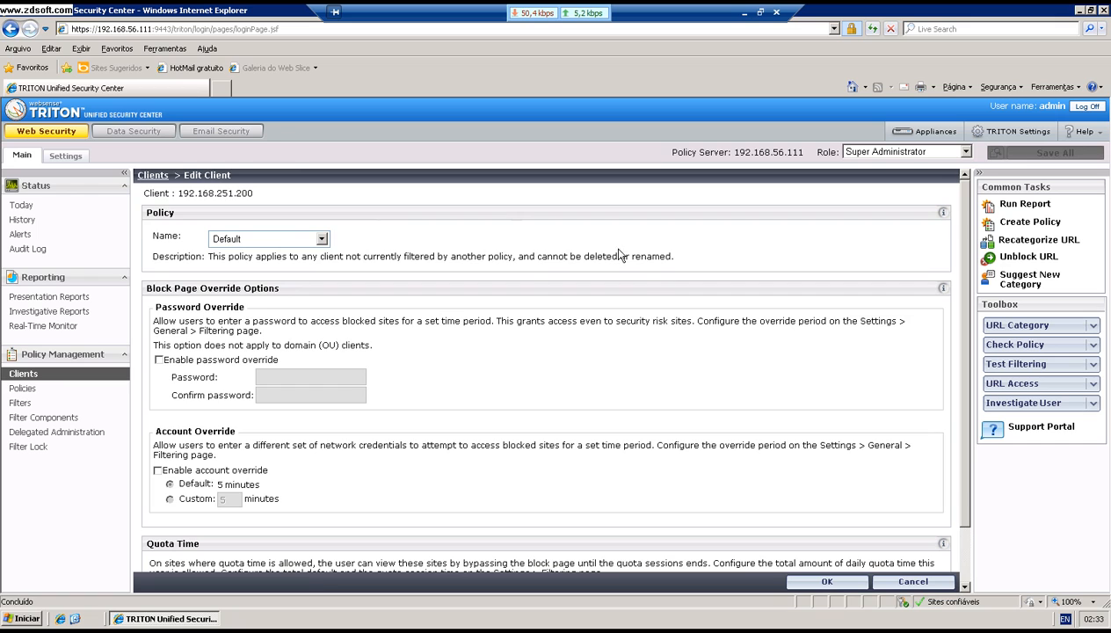
click(321, 240)
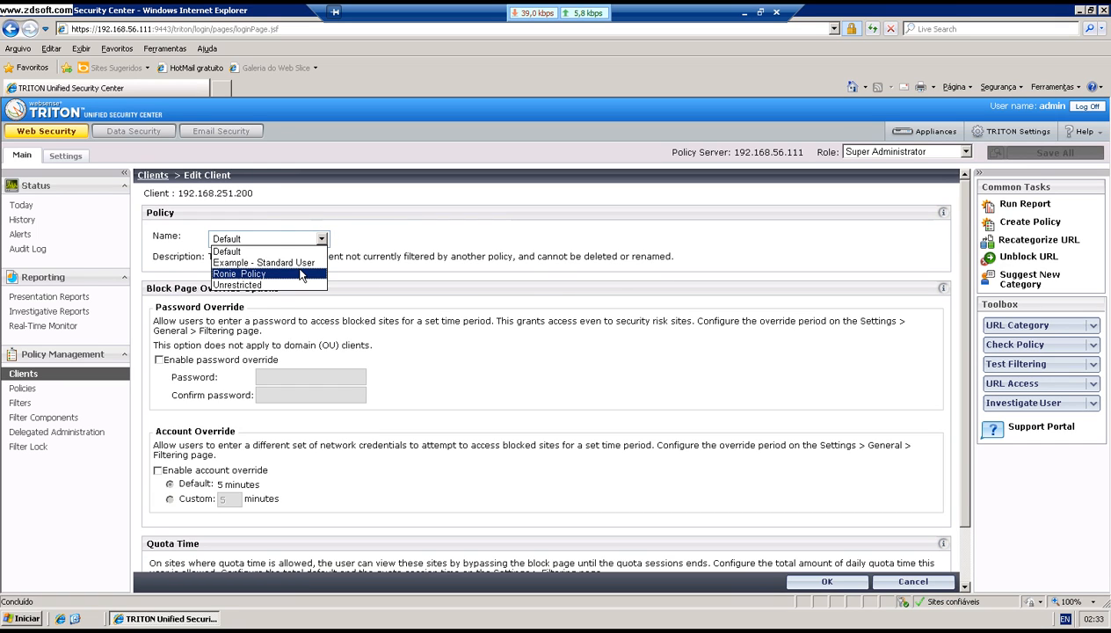
click(300, 275)
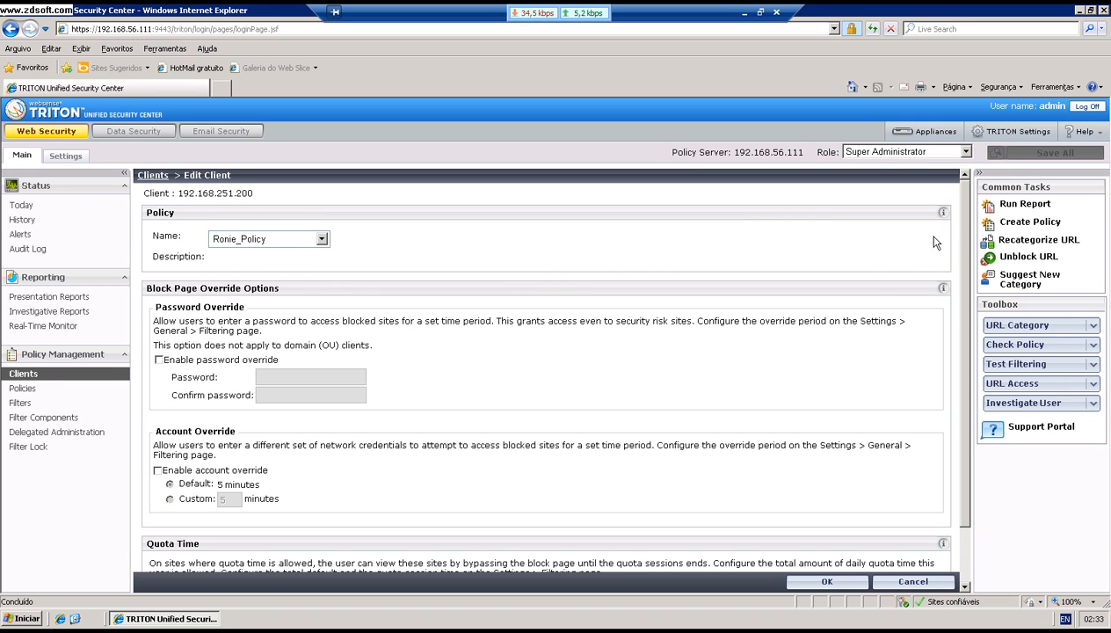
Step: Change the client's quota time from 30 to a custom 10 minutes, confirm, and save all changes
scroll(968, 290, down, 2)
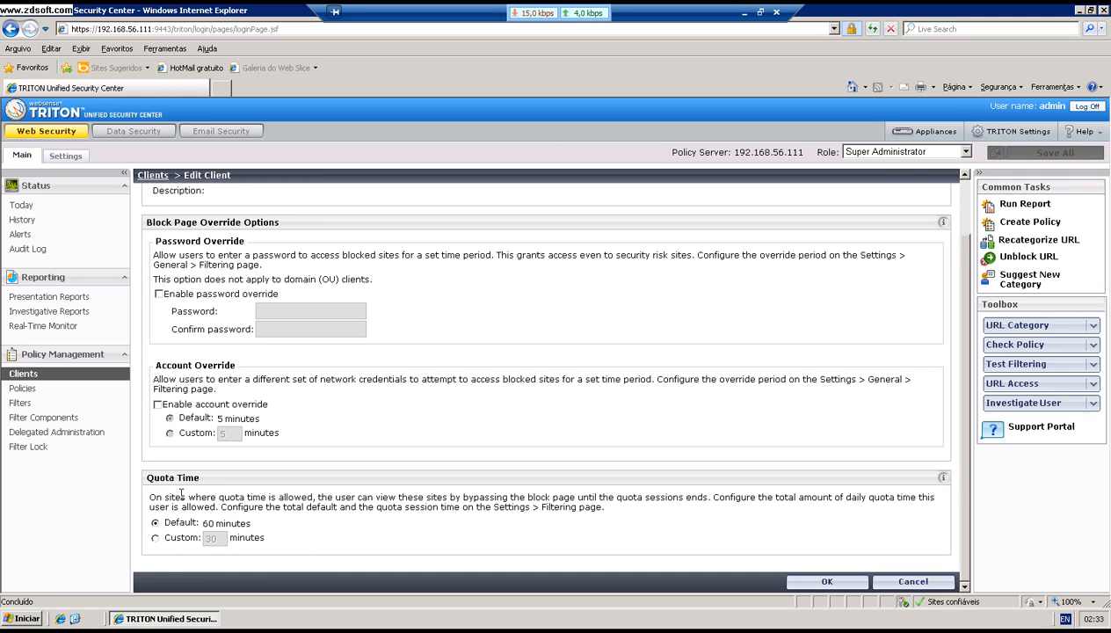
drag(207, 480, 147, 481)
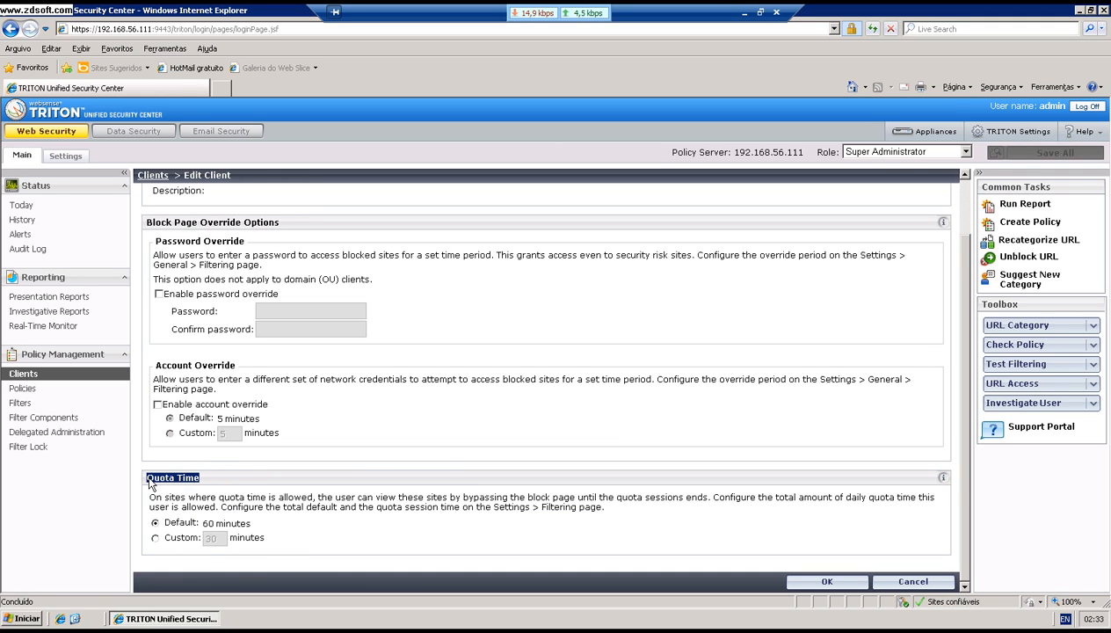
click(255, 505)
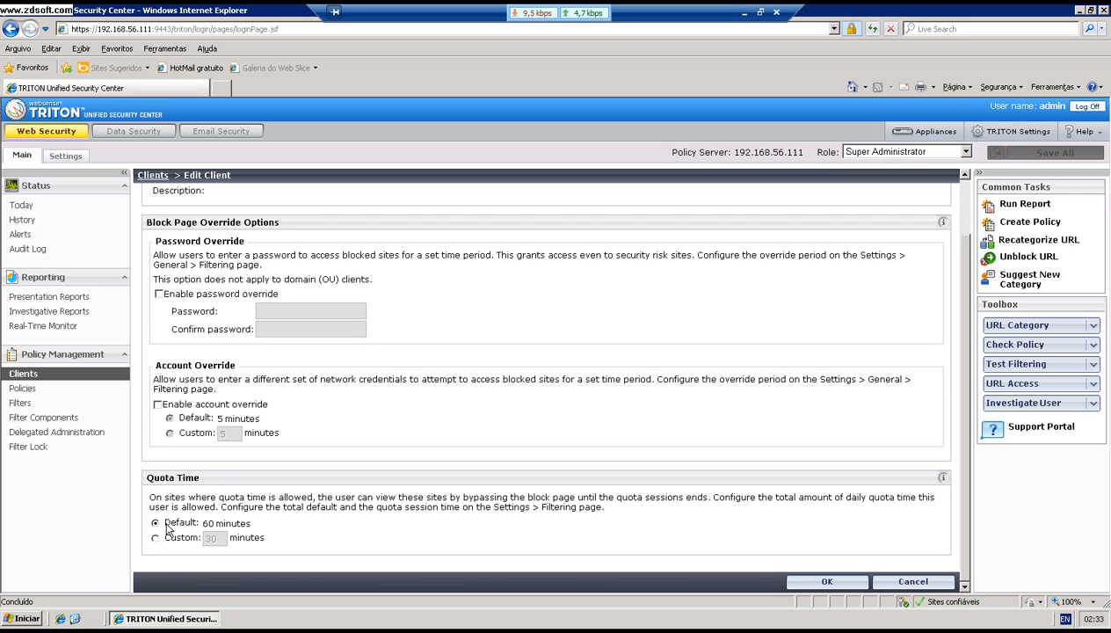
click(175, 538)
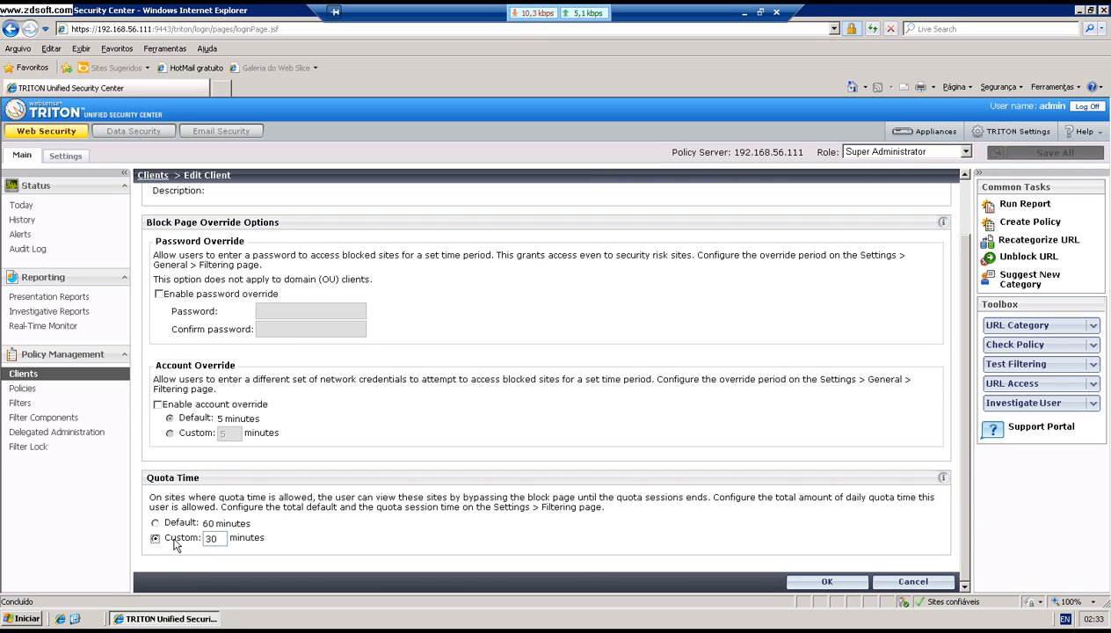
double_click(219, 538)
text(10)
click(816, 581)
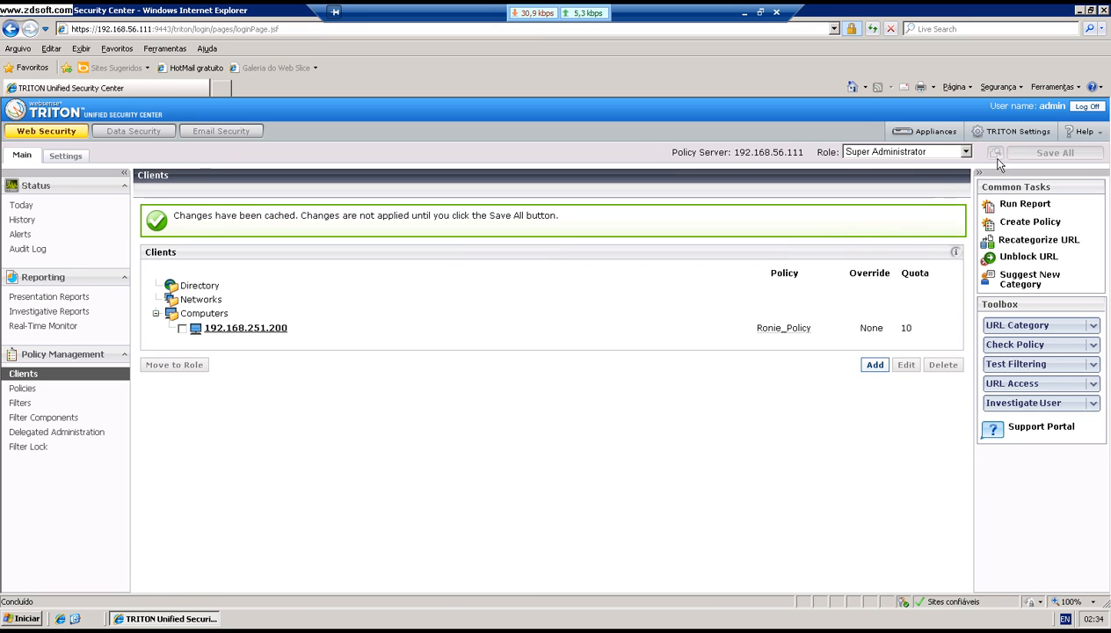
click(1031, 155)
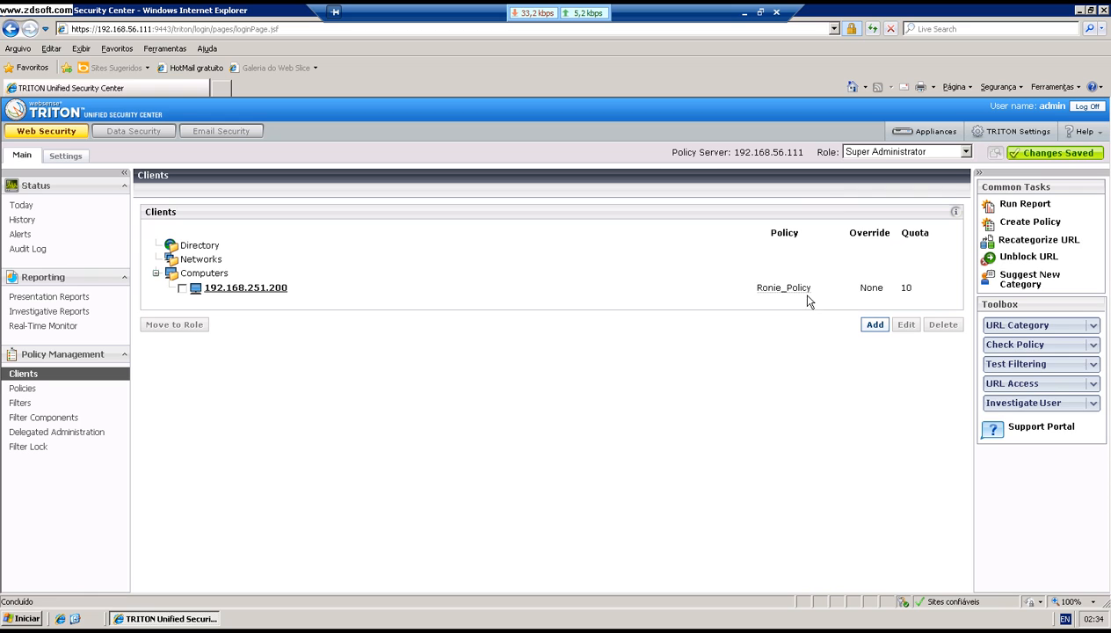
mouse_move(760, 292)
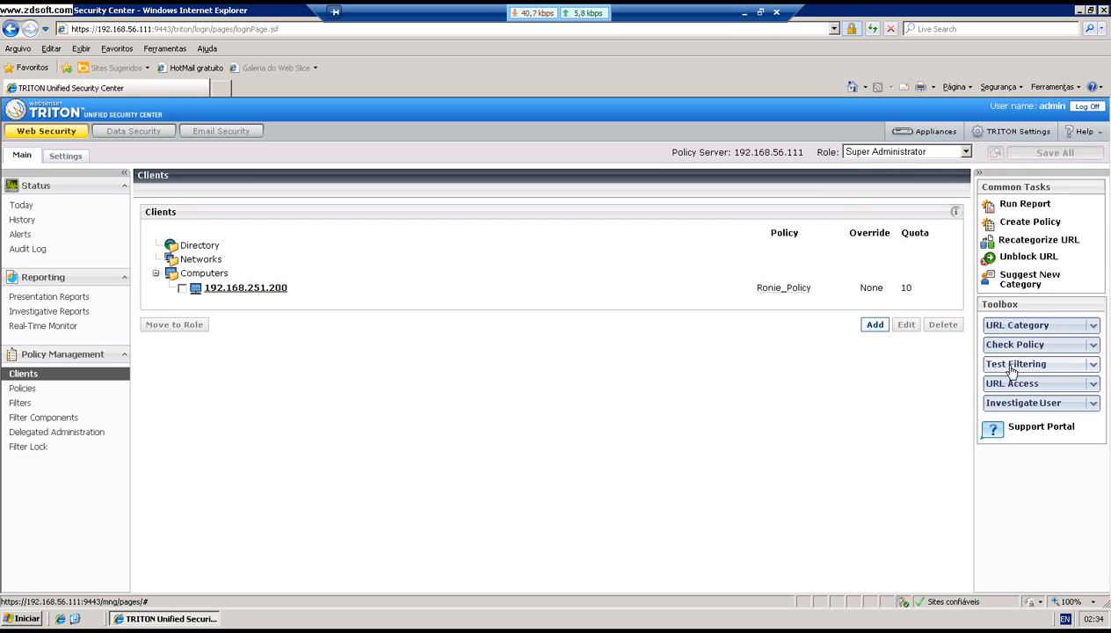
click(1059, 366)
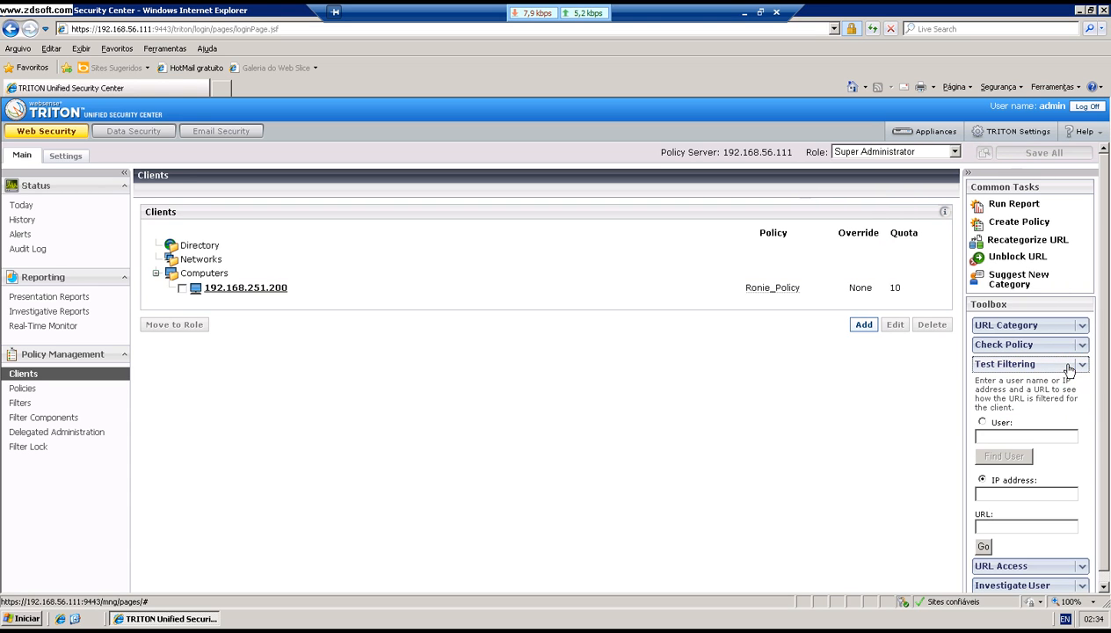
click(983, 423)
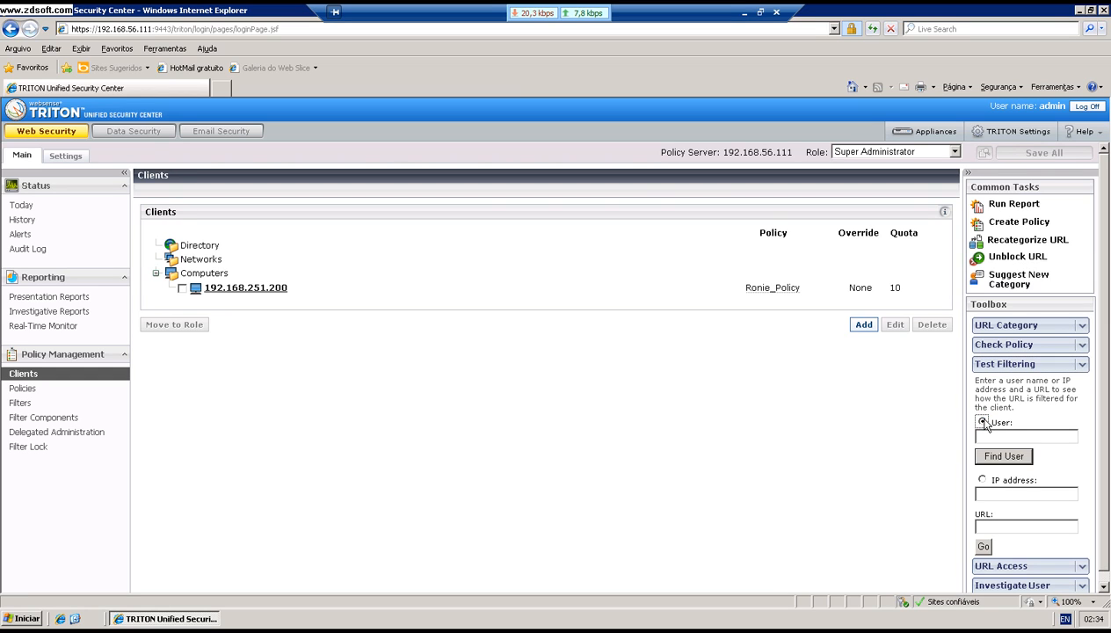
click(982, 479)
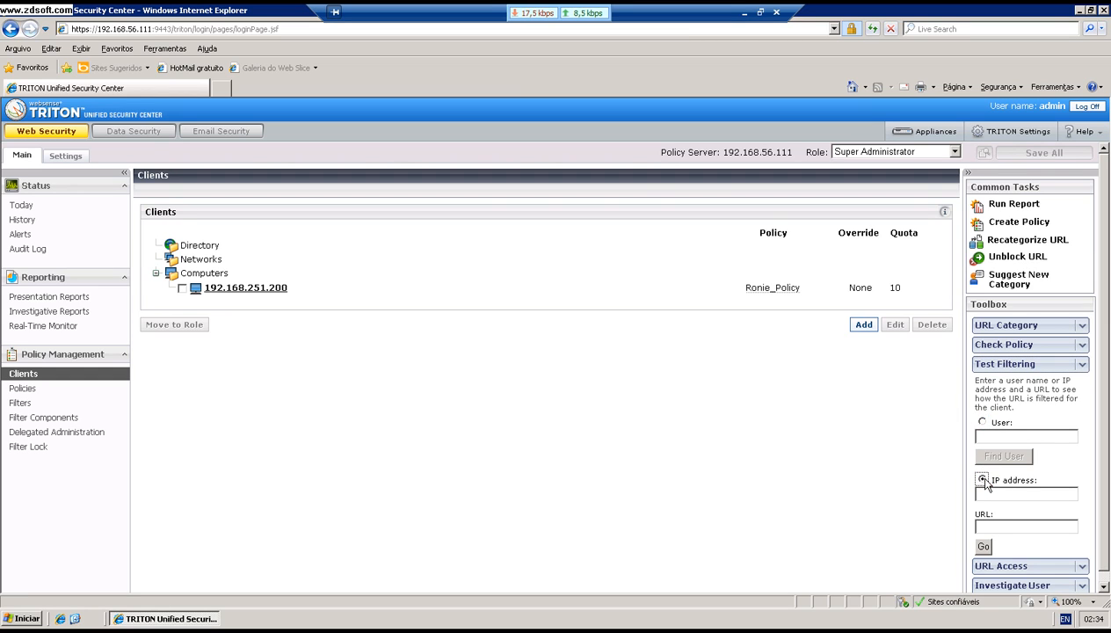
click(995, 494)
text(192.168.251.200)
click(995, 528)
click(996, 528)
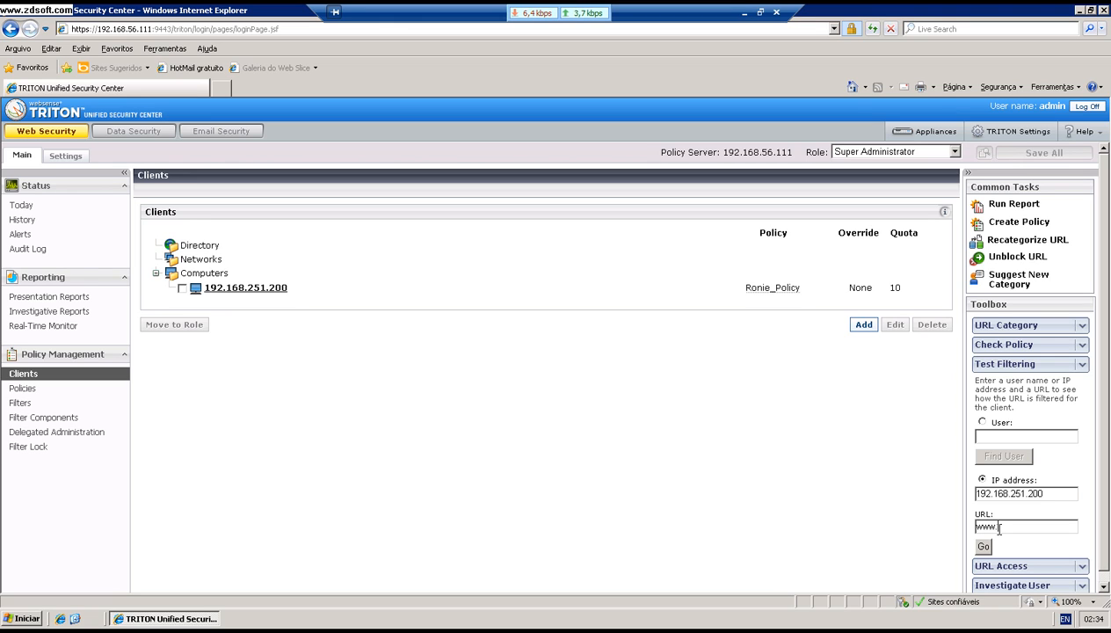
text(www.playboy.com)
click(985, 546)
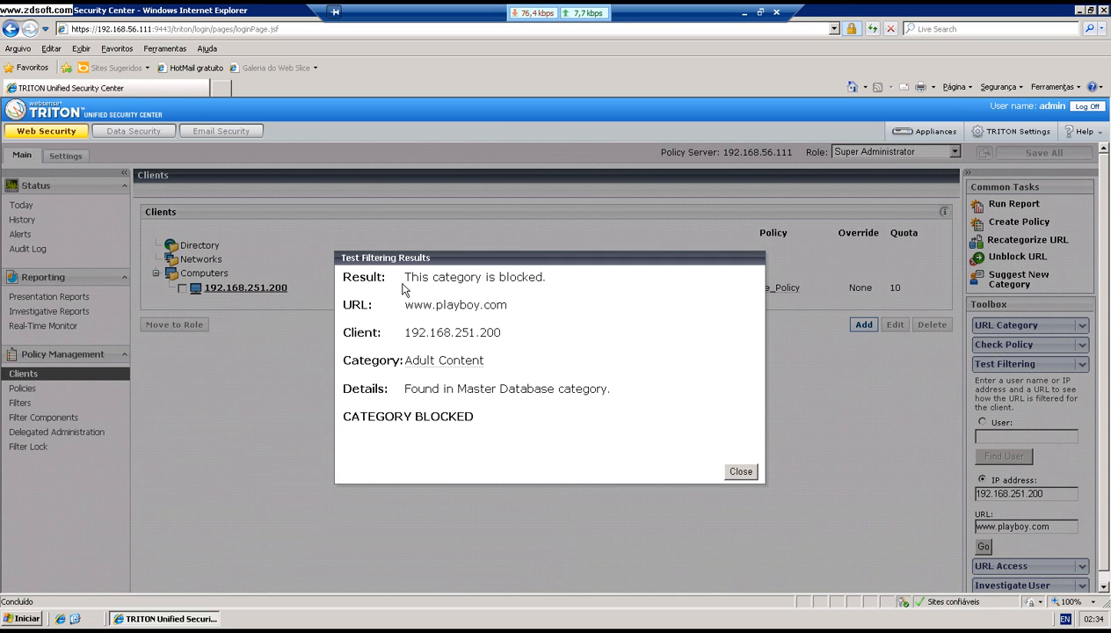
Step: Review the result showing the site blocked as Adult Content, then close it
drag(405, 277, 536, 277)
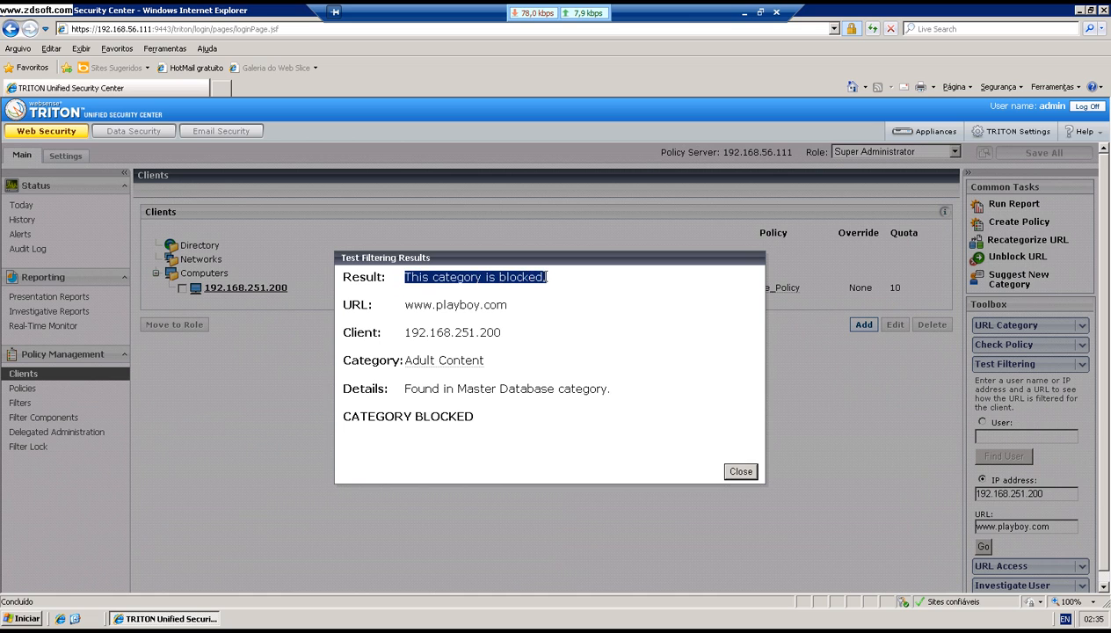
click(497, 305)
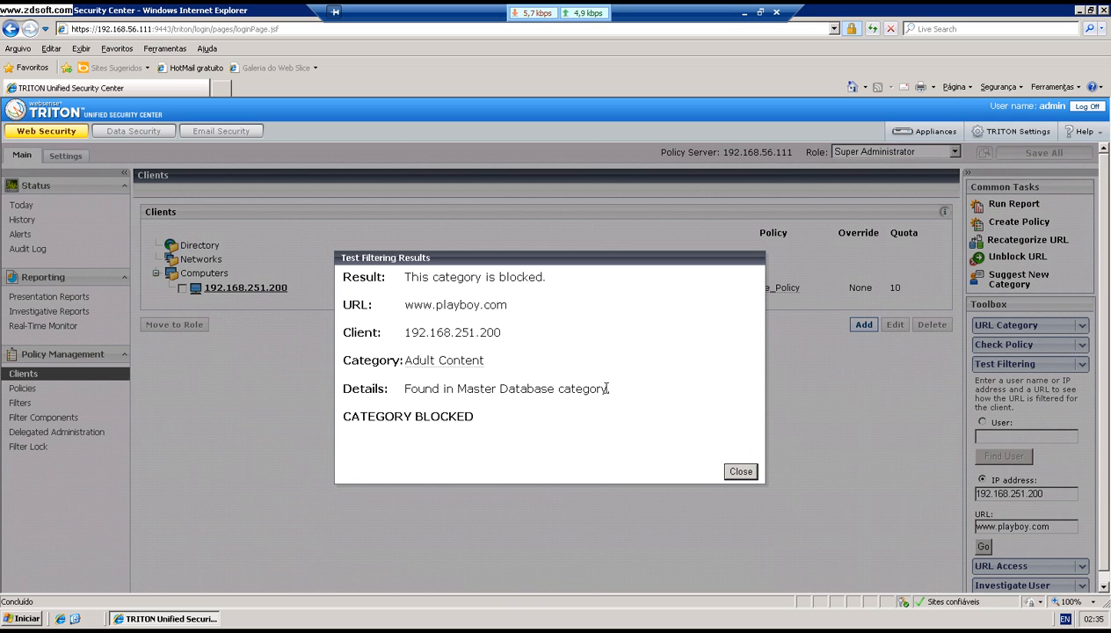
click(730, 470)
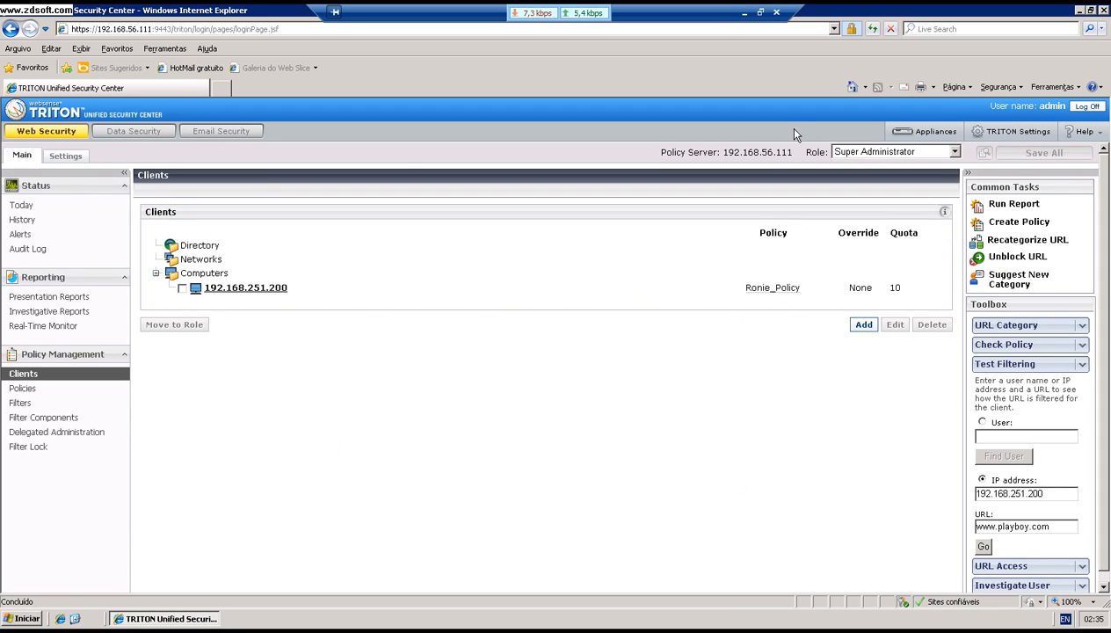
Step: Open the Status > Today dashboard, then return to the 'Entendendo as Politicas de WEB' slide
click(36, 206)
click(37, 207)
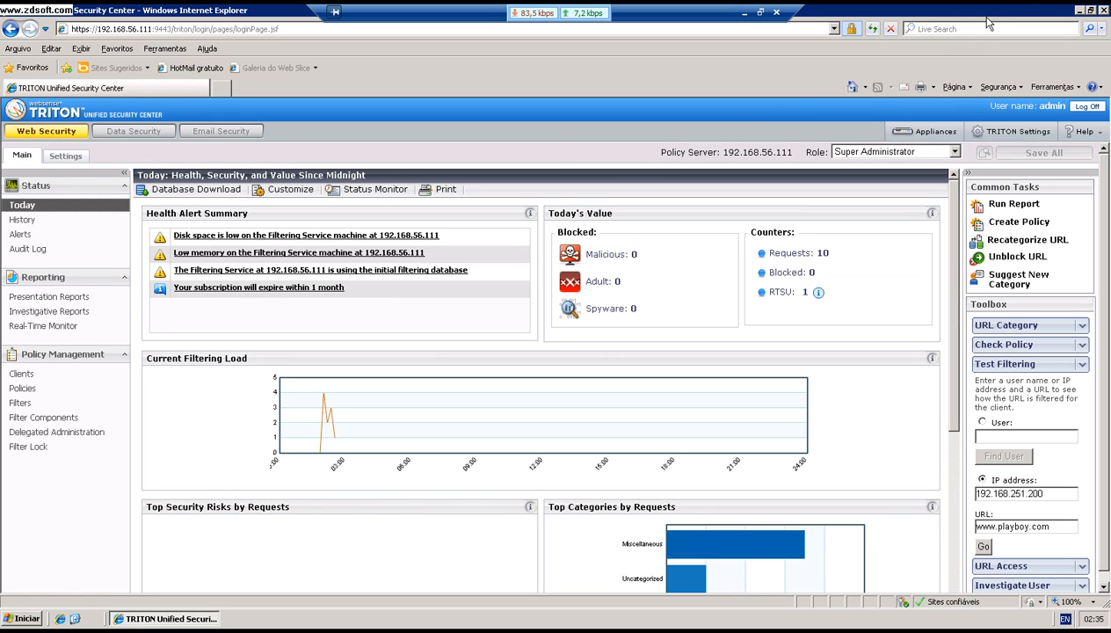
click(760, 13)
click(741, 29)
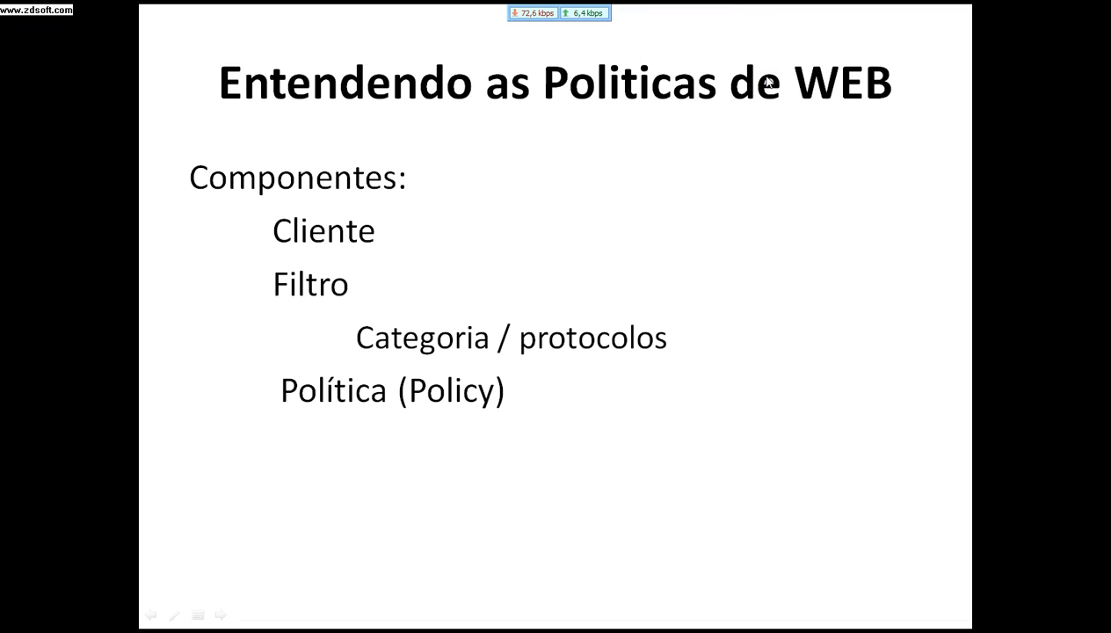
Step: Advance the slideshow twice, through Agradecimentos toward the Contato slide
key(Right)
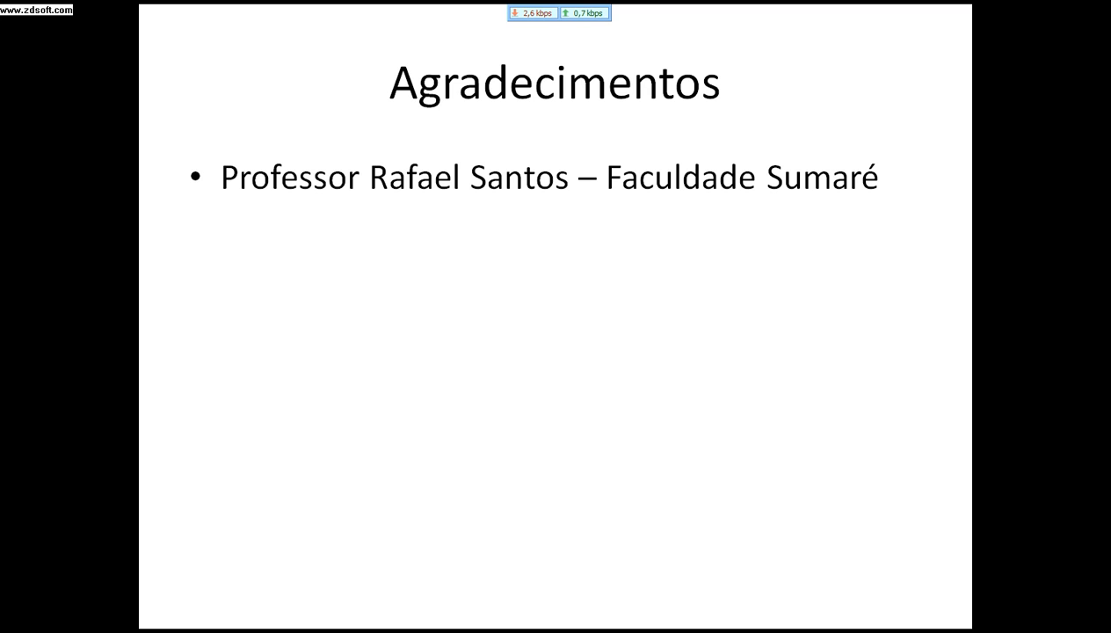
key(Right)
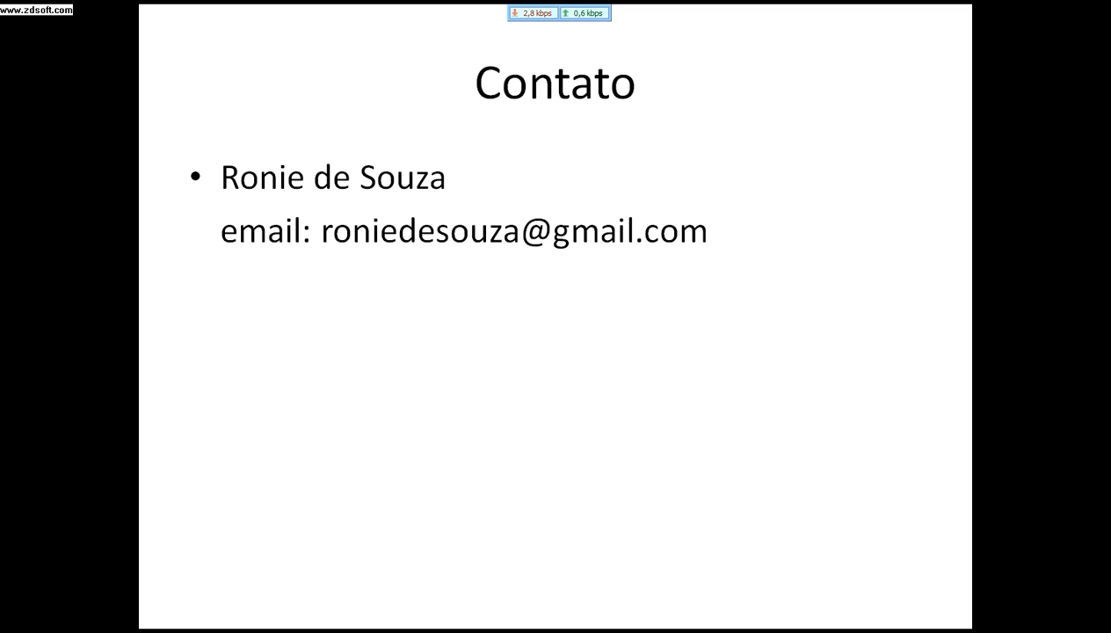